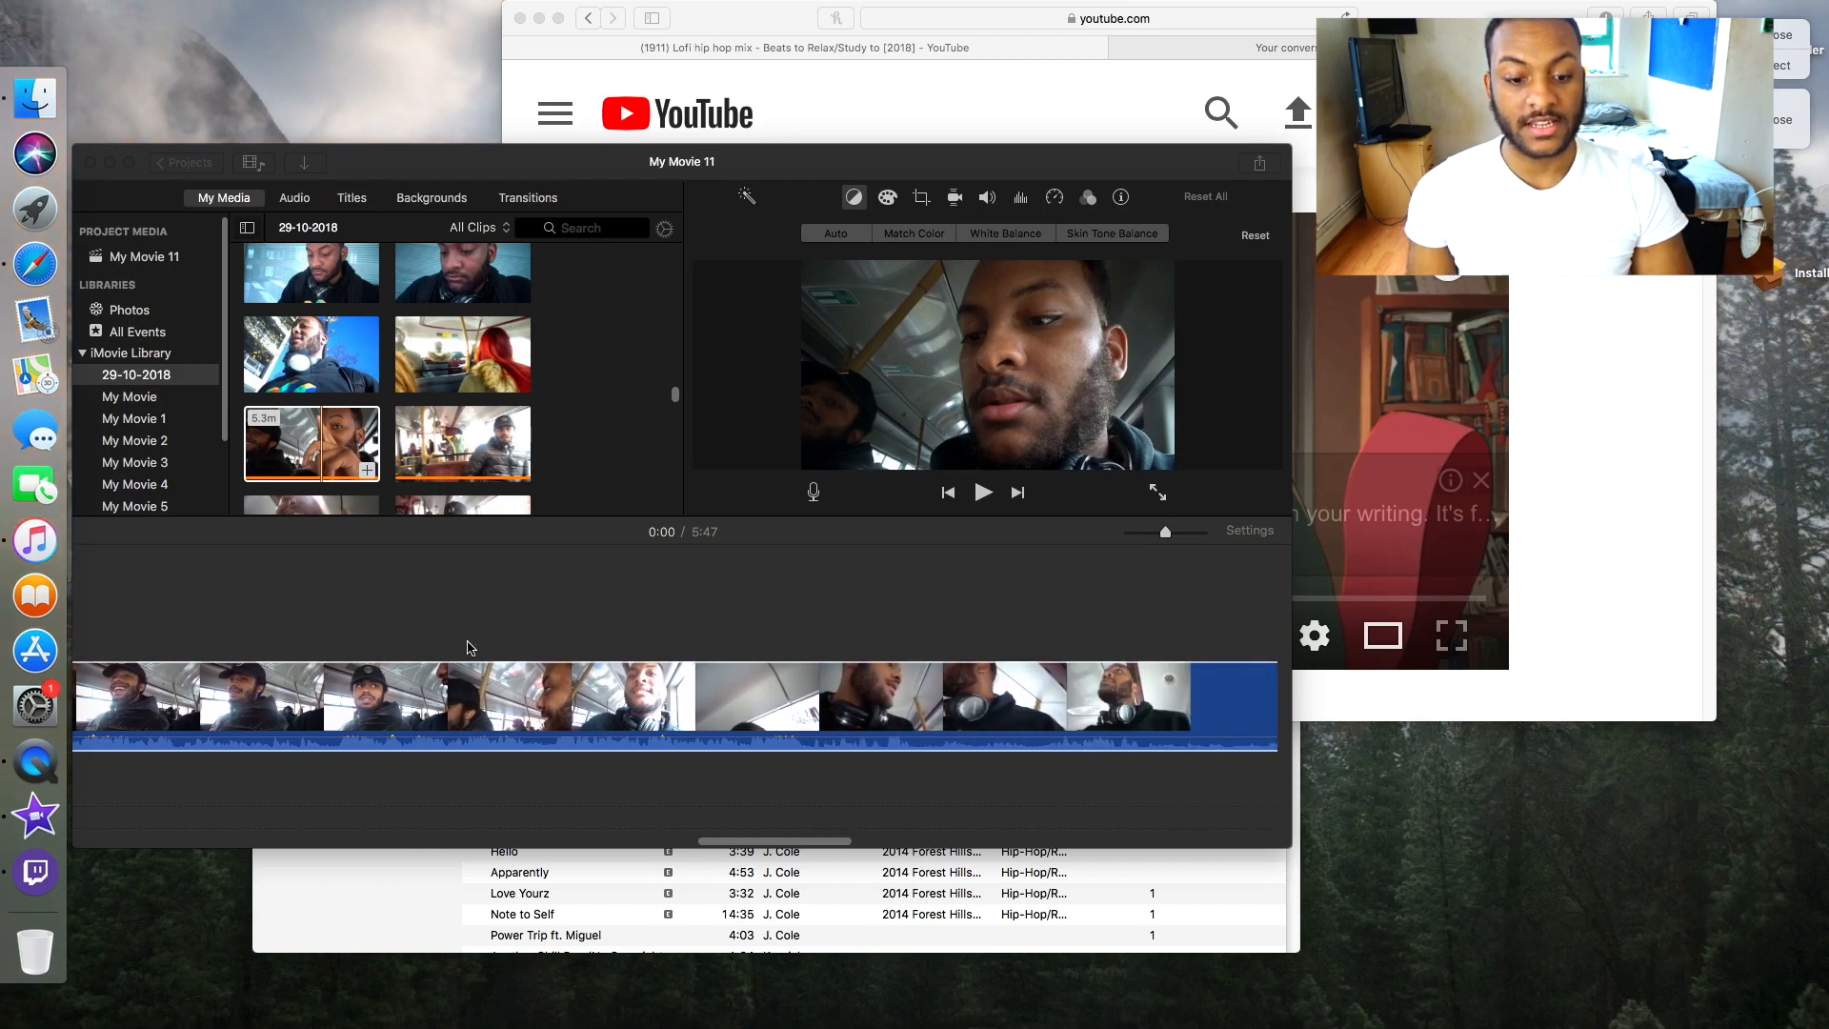
Go to the end of the long clip before the last one and play it from 5:16 to its end.
{"action": "scroll", "coordinate": [610, 686], "scroll_direction": "right", "scroll_amount": 8}
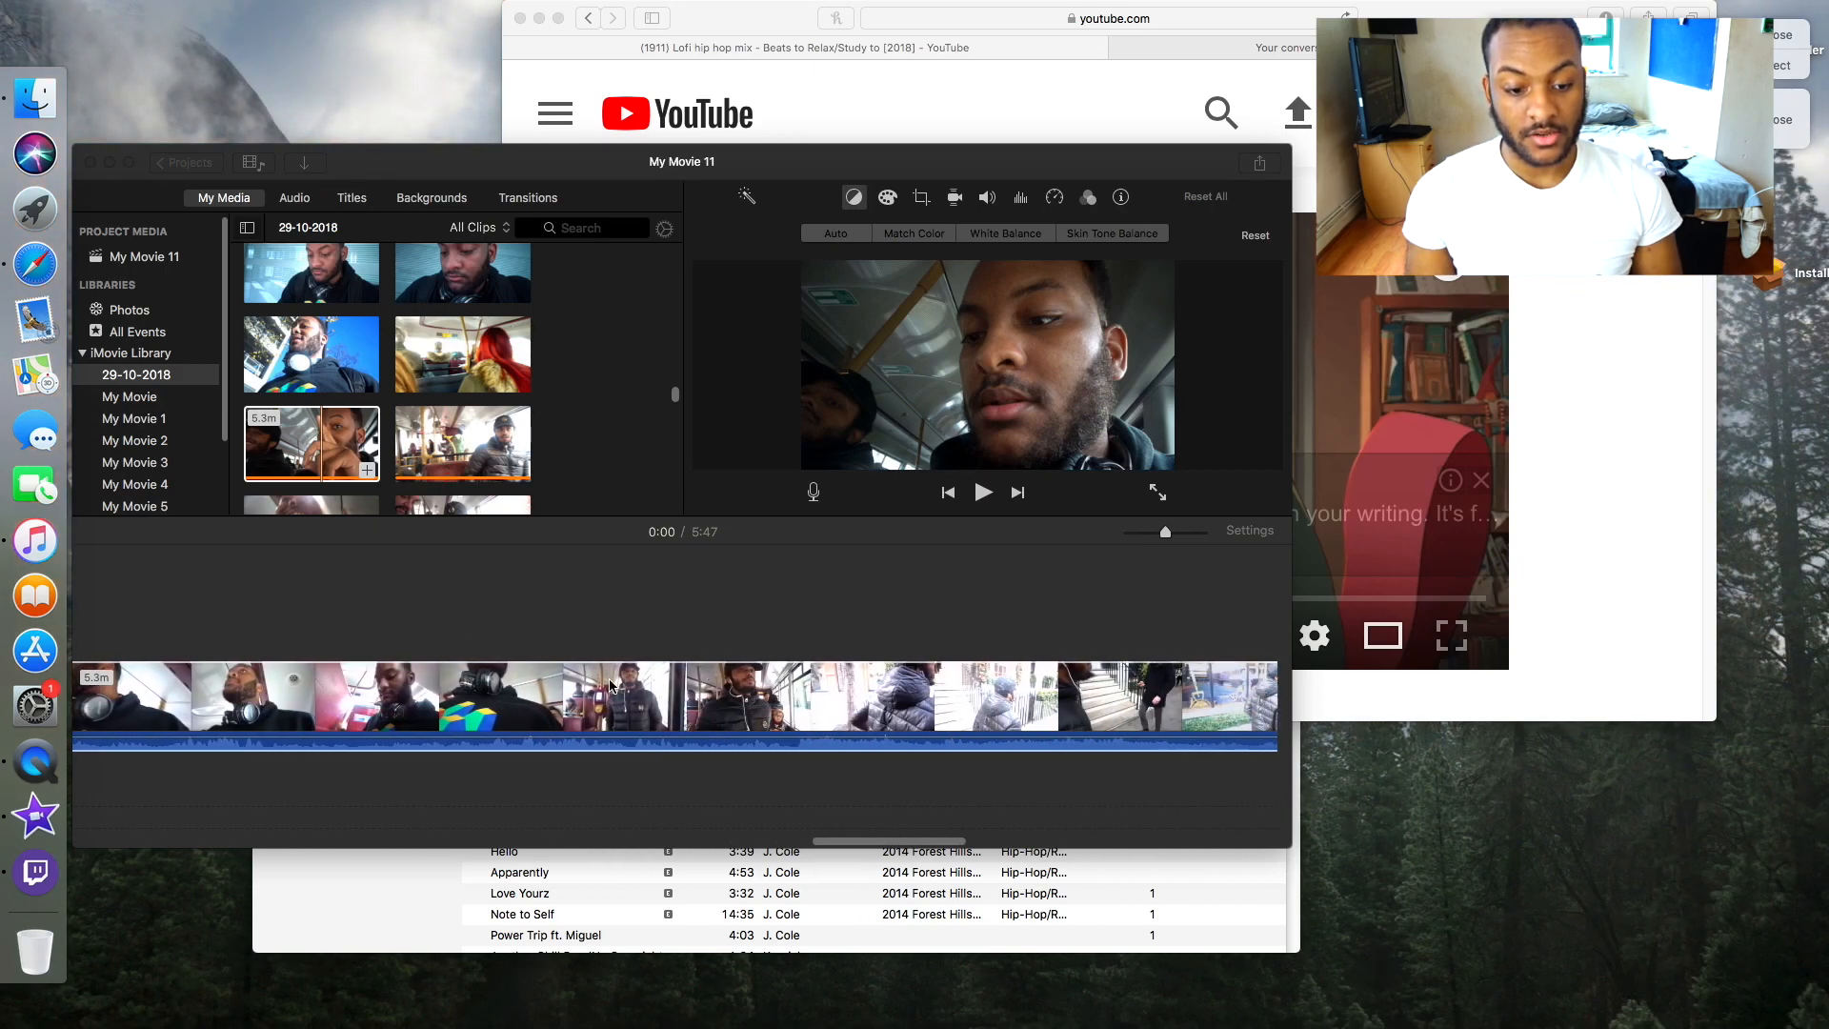
{"action": "scroll", "coordinate": [610, 686], "scroll_direction": "right", "scroll_amount": 10}
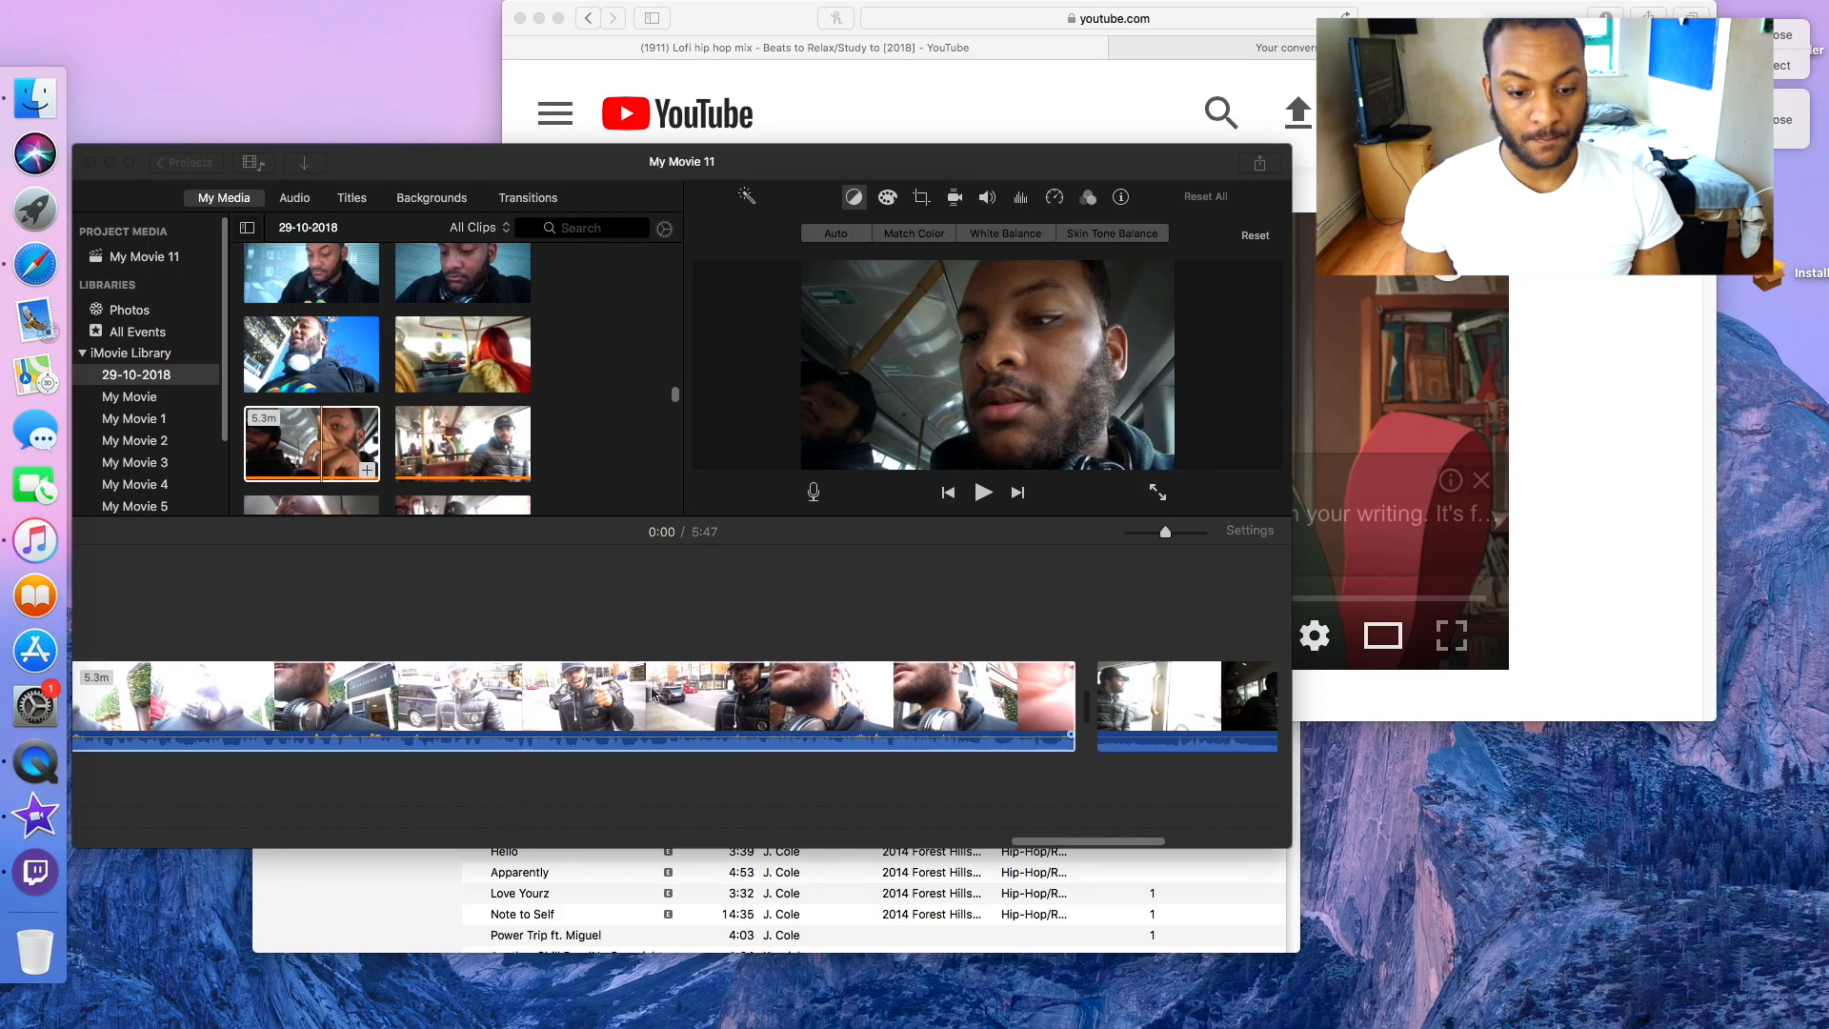
{"action": "left_click", "coordinate": [645, 693]}
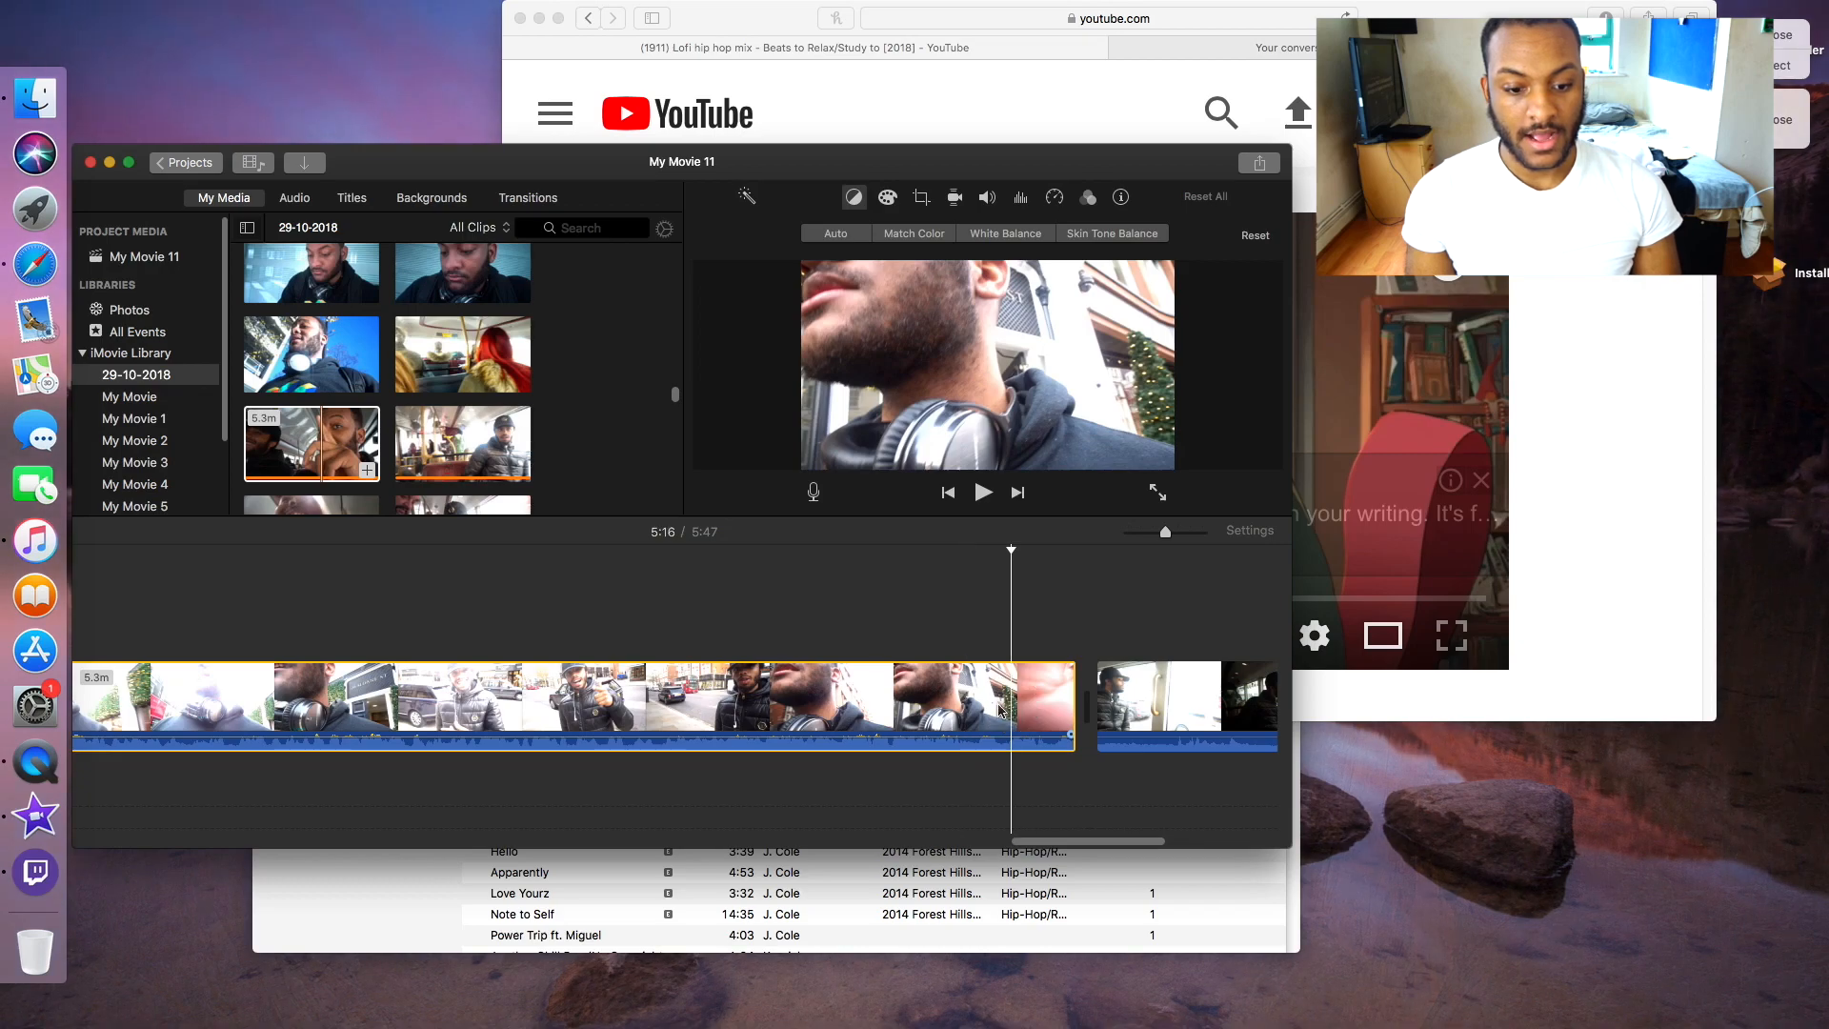
{"action": "key", "text": "space"}
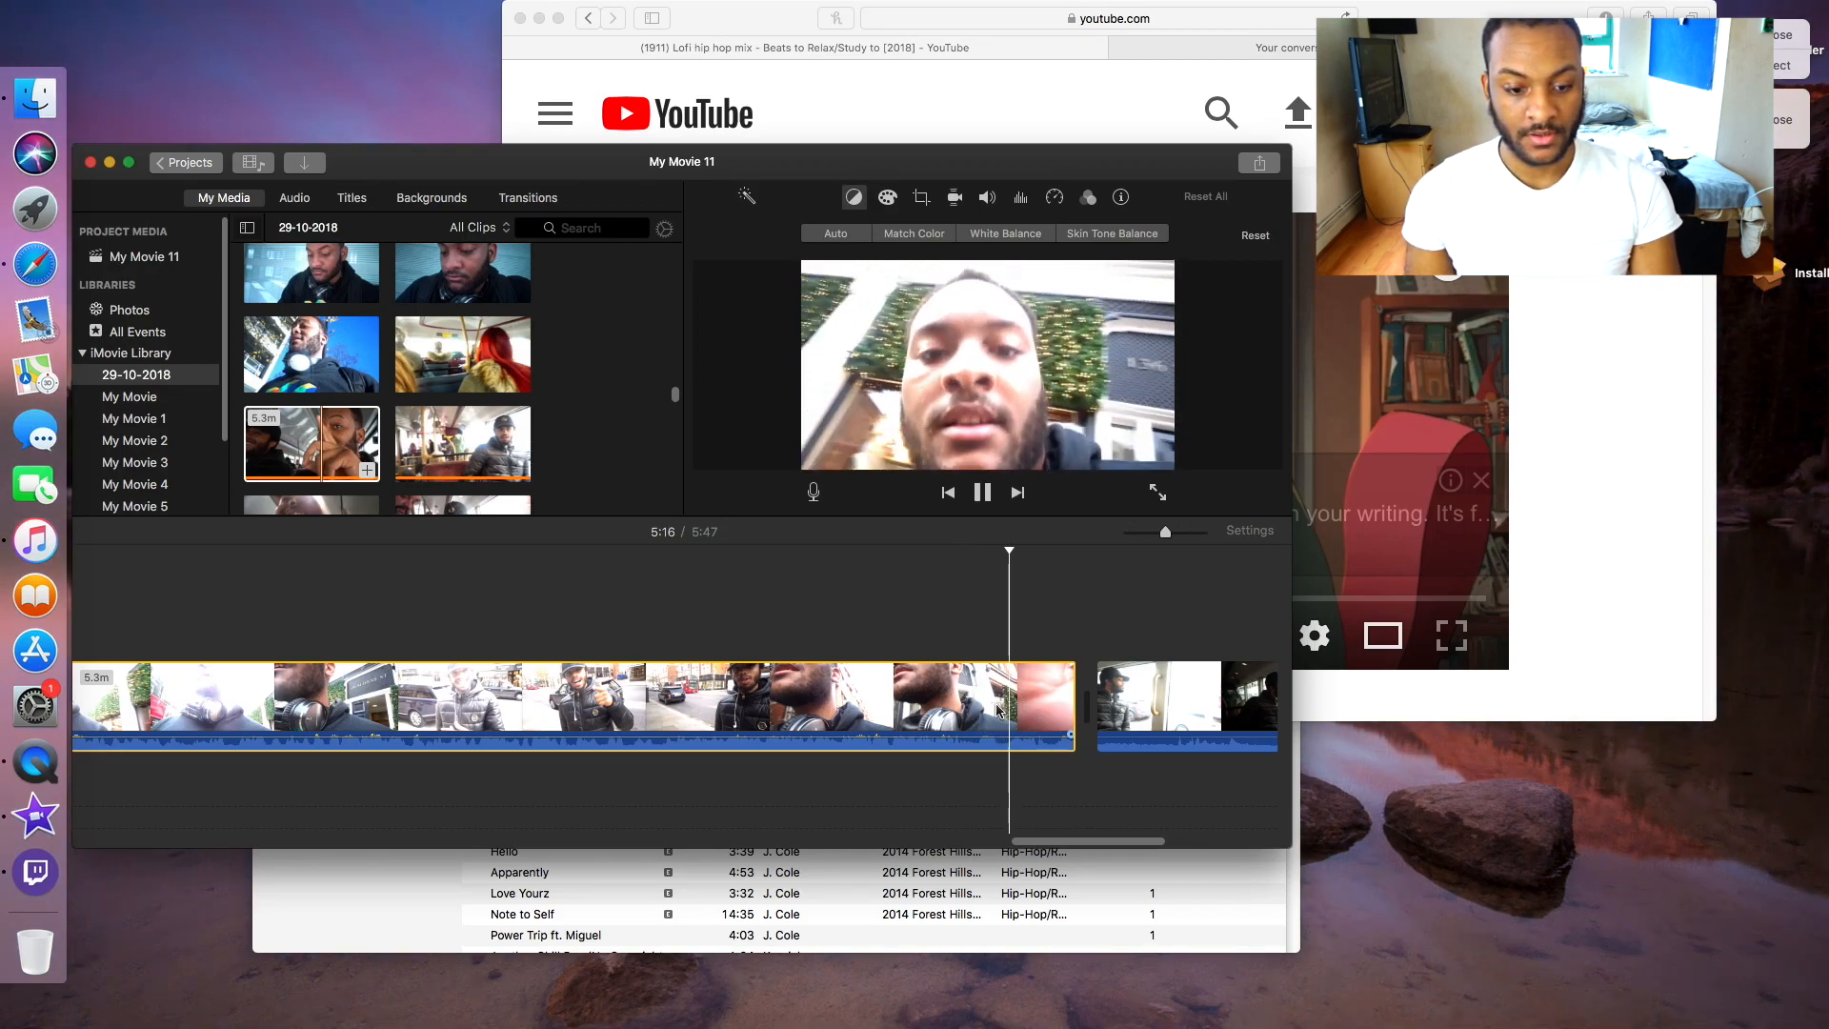
{"action": "key", "text": "space"}
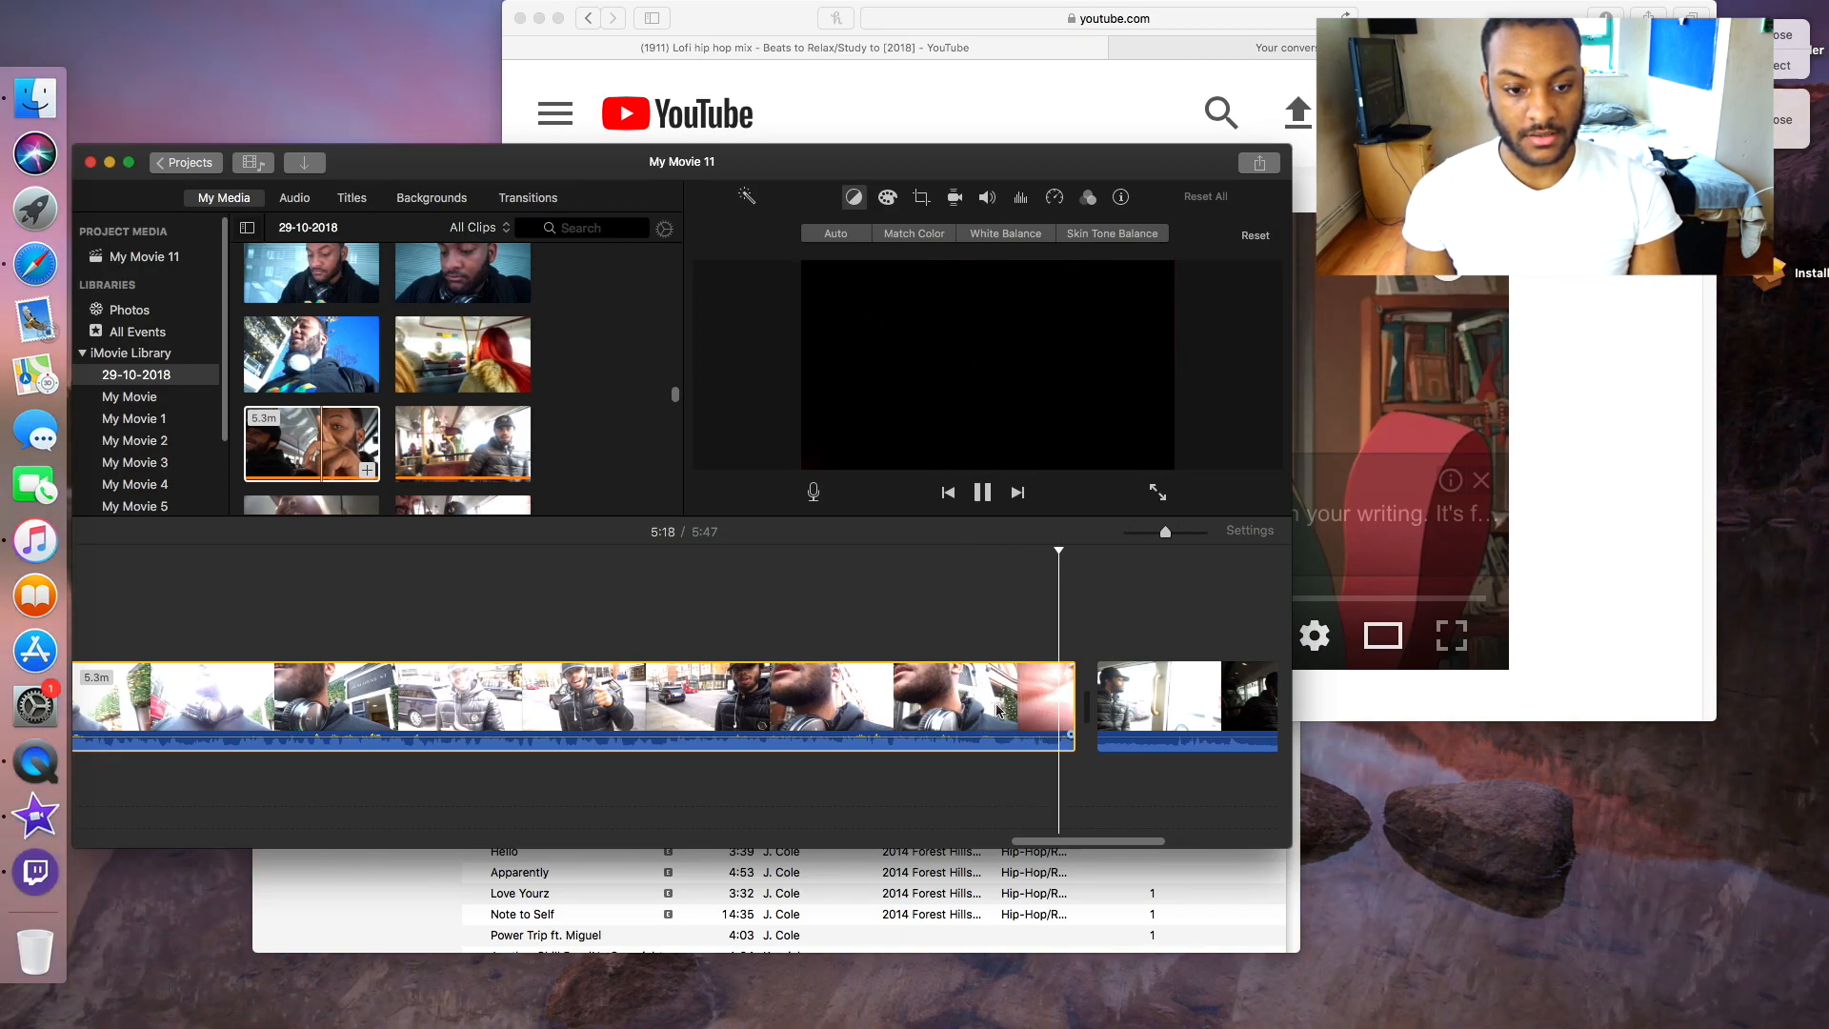
Play the final clip from its beginning at 5:19 to find a point for a cut.
{"action": "scroll", "coordinate": [998, 710], "scroll_direction": "right", "scroll_amount": 3}
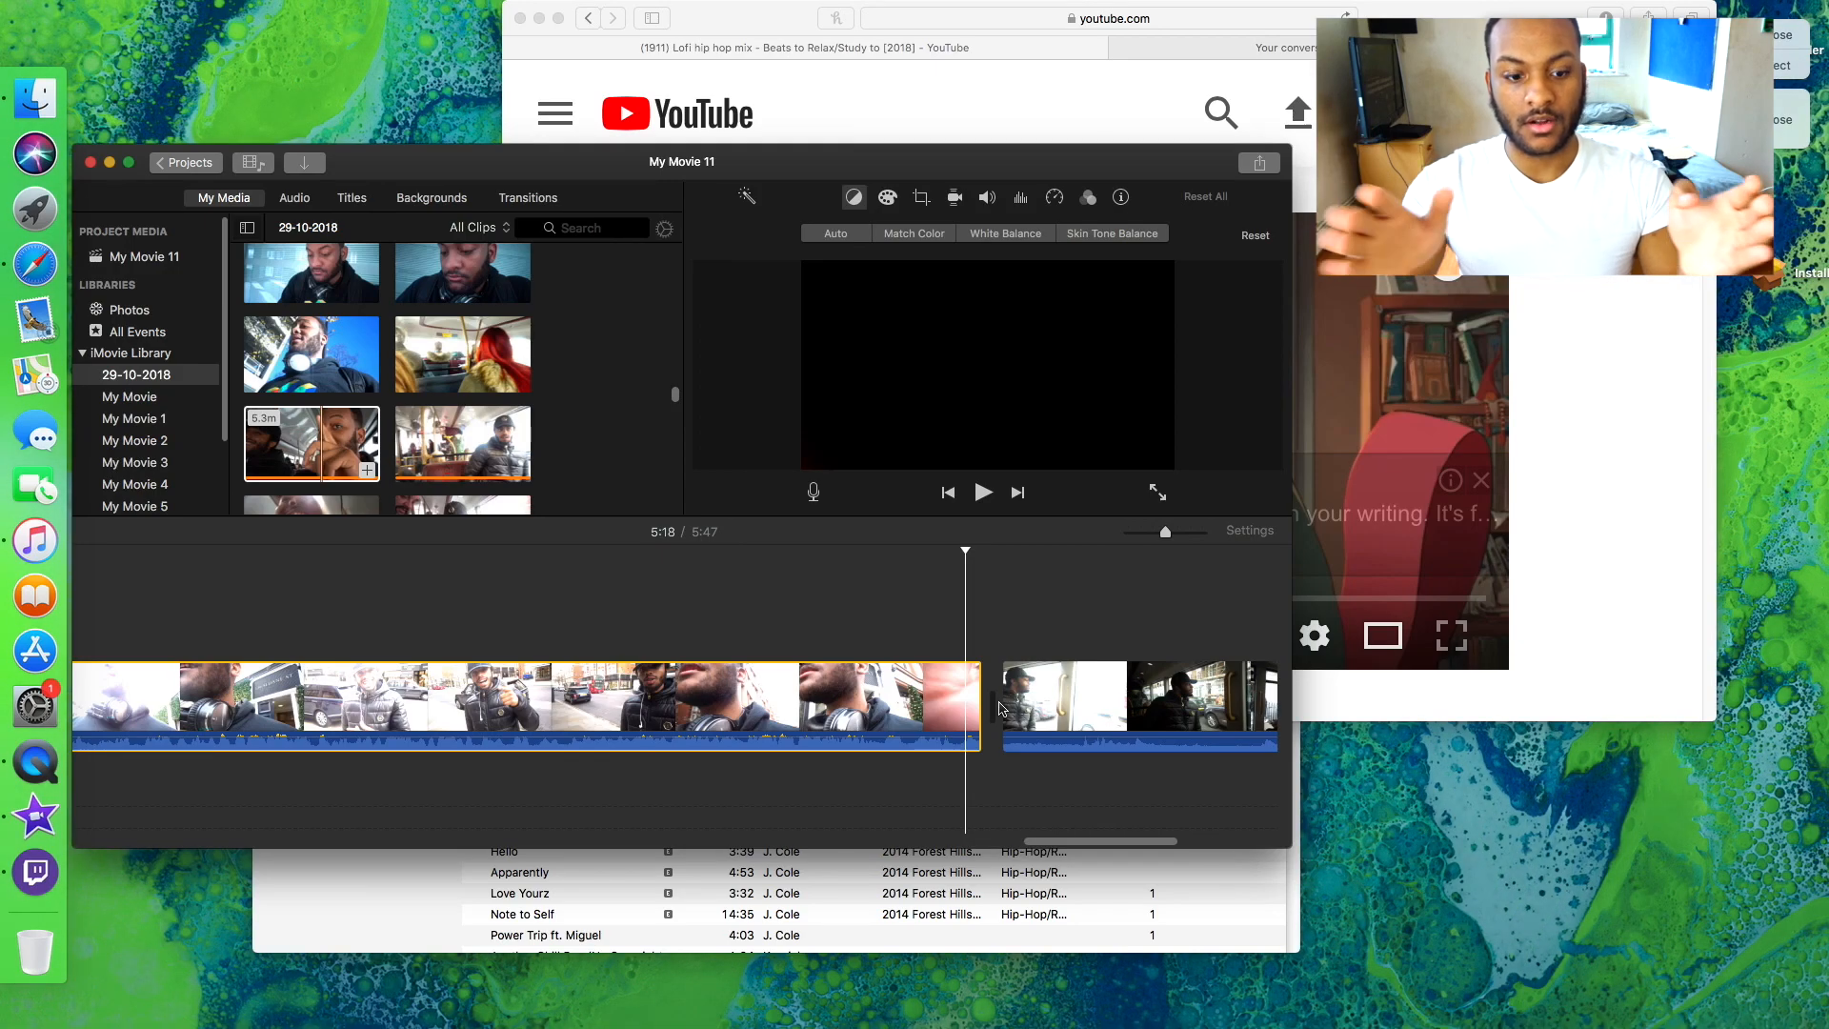
{"action": "left_click", "coordinate": [1002, 707]}
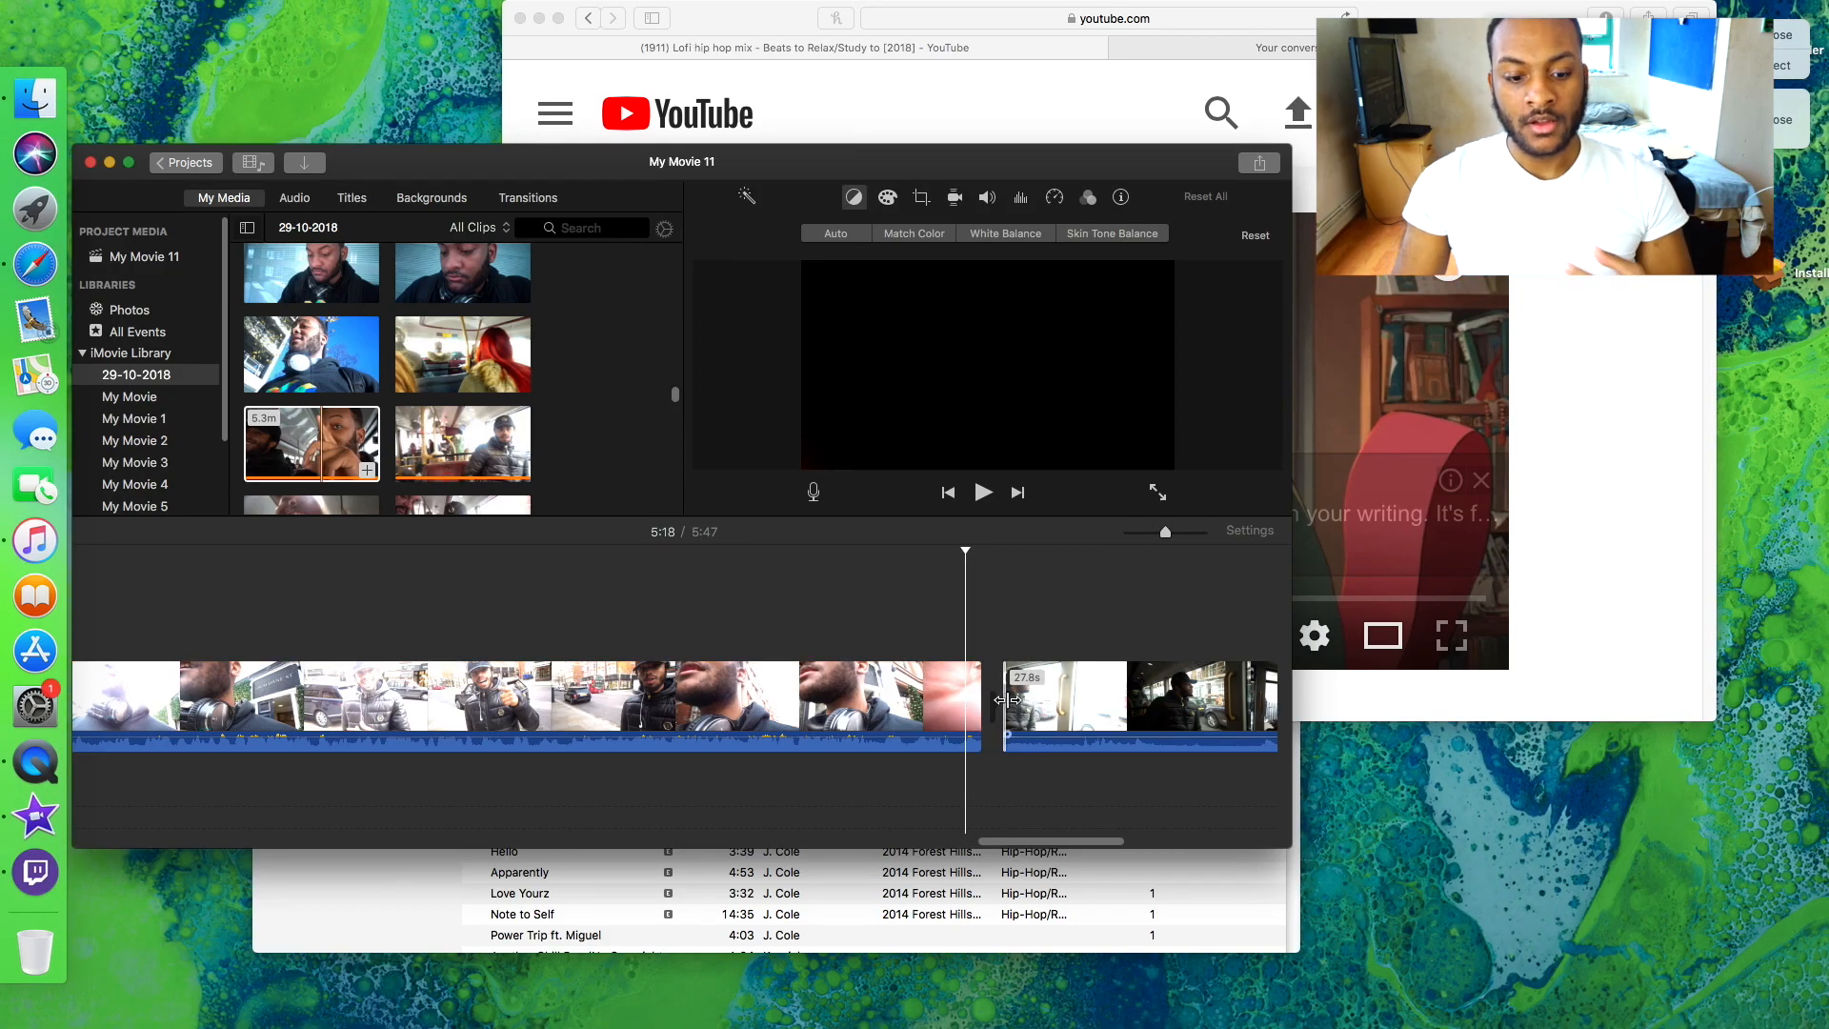
{"action": "left_click", "coordinate": [1004, 639]}
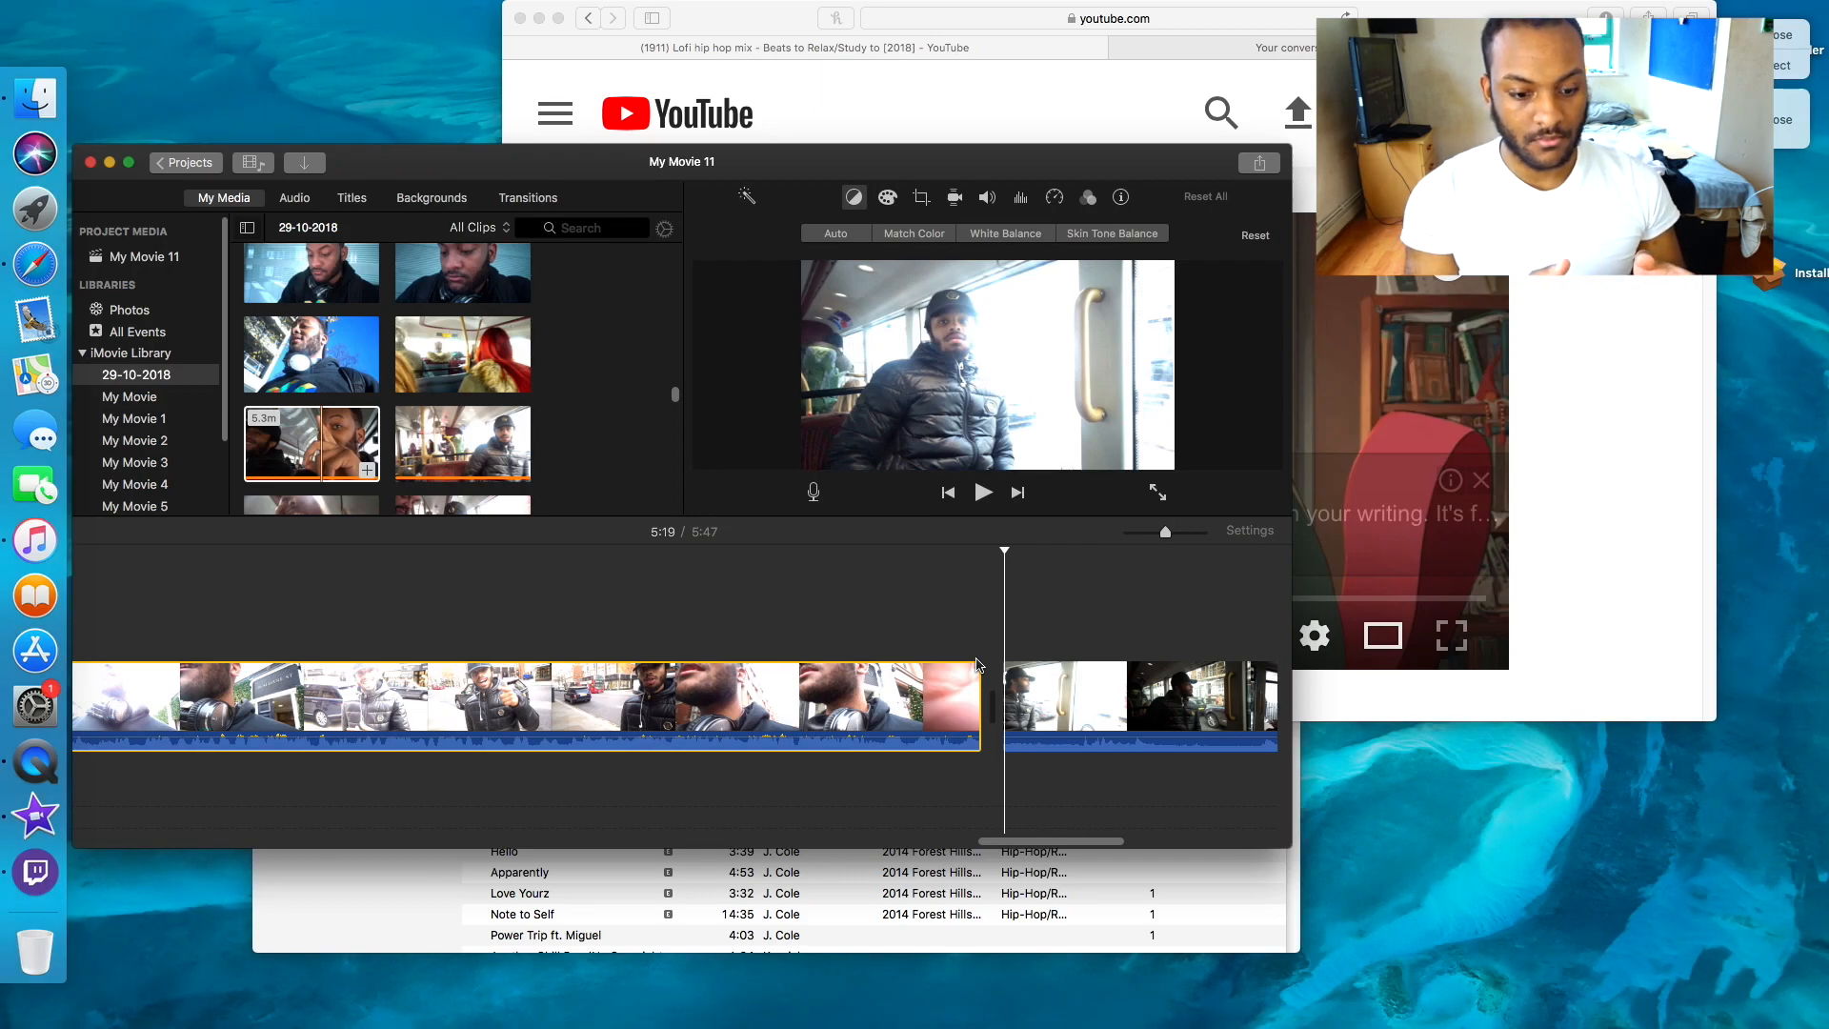
{"action": "left_click", "coordinate": [1006, 663]}
{"action": "key", "text": "space"}
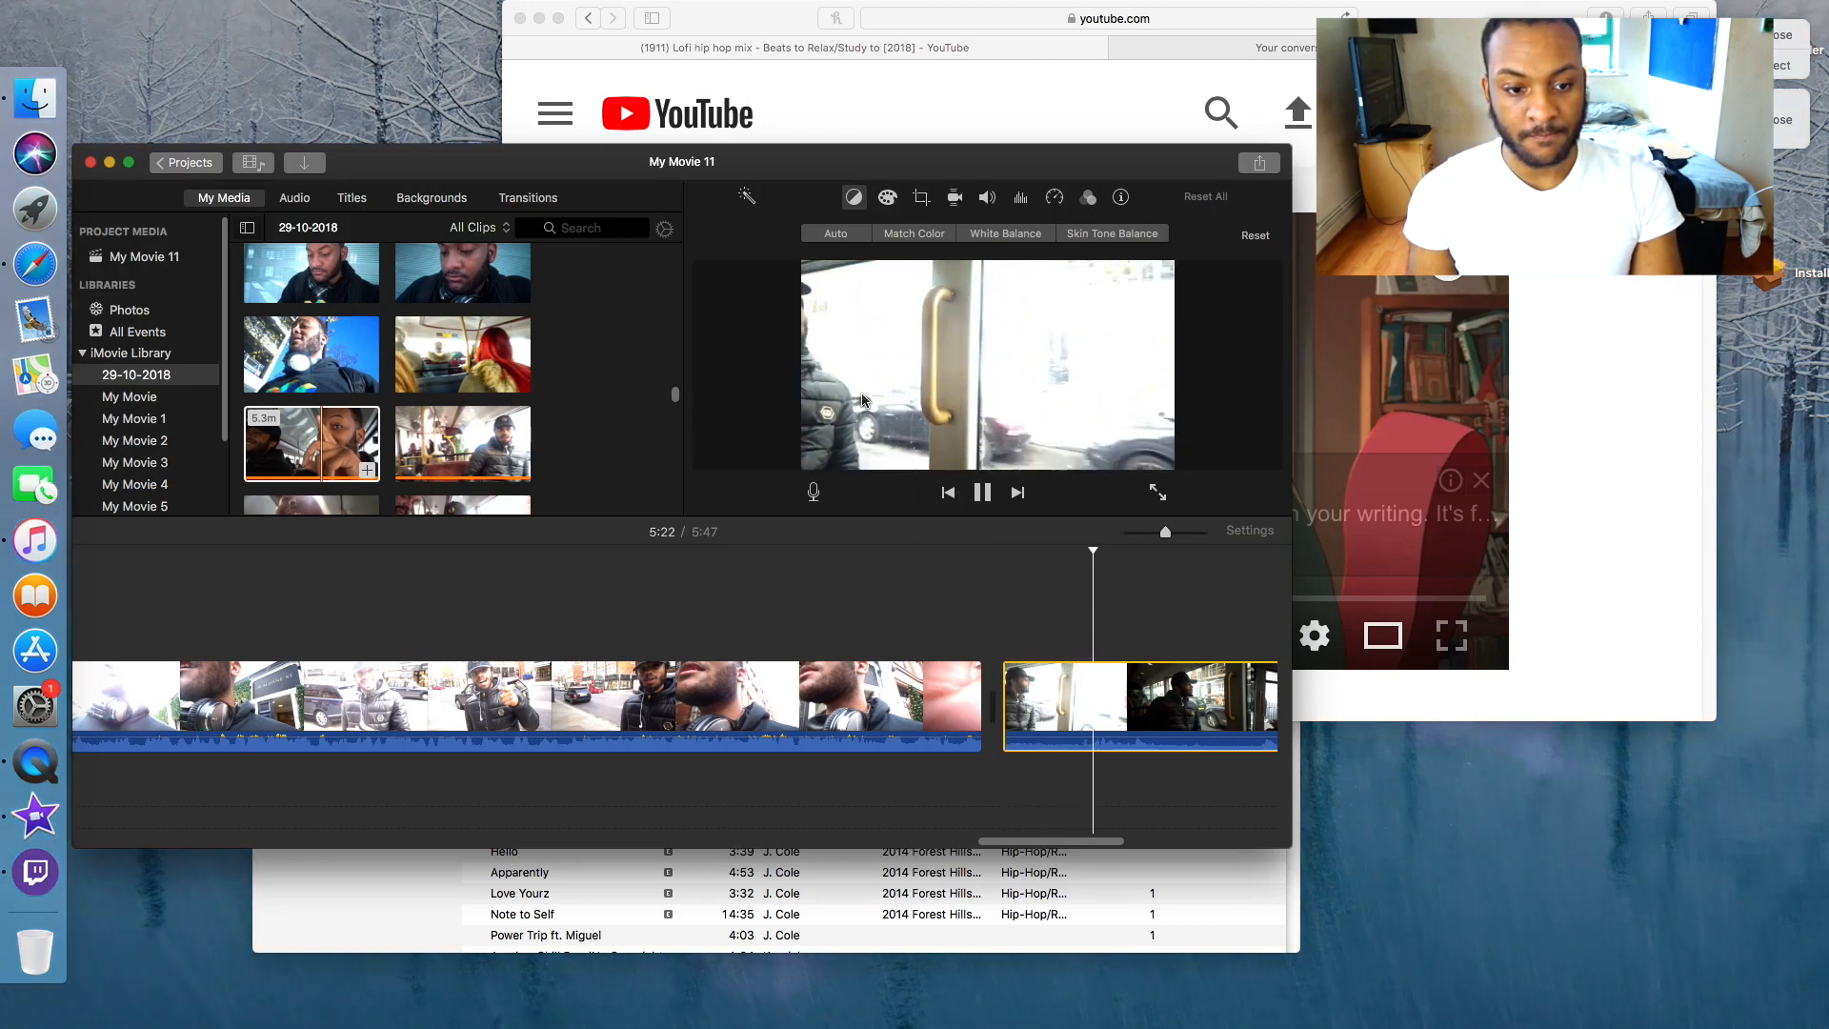
{"action": "key", "text": "space"}
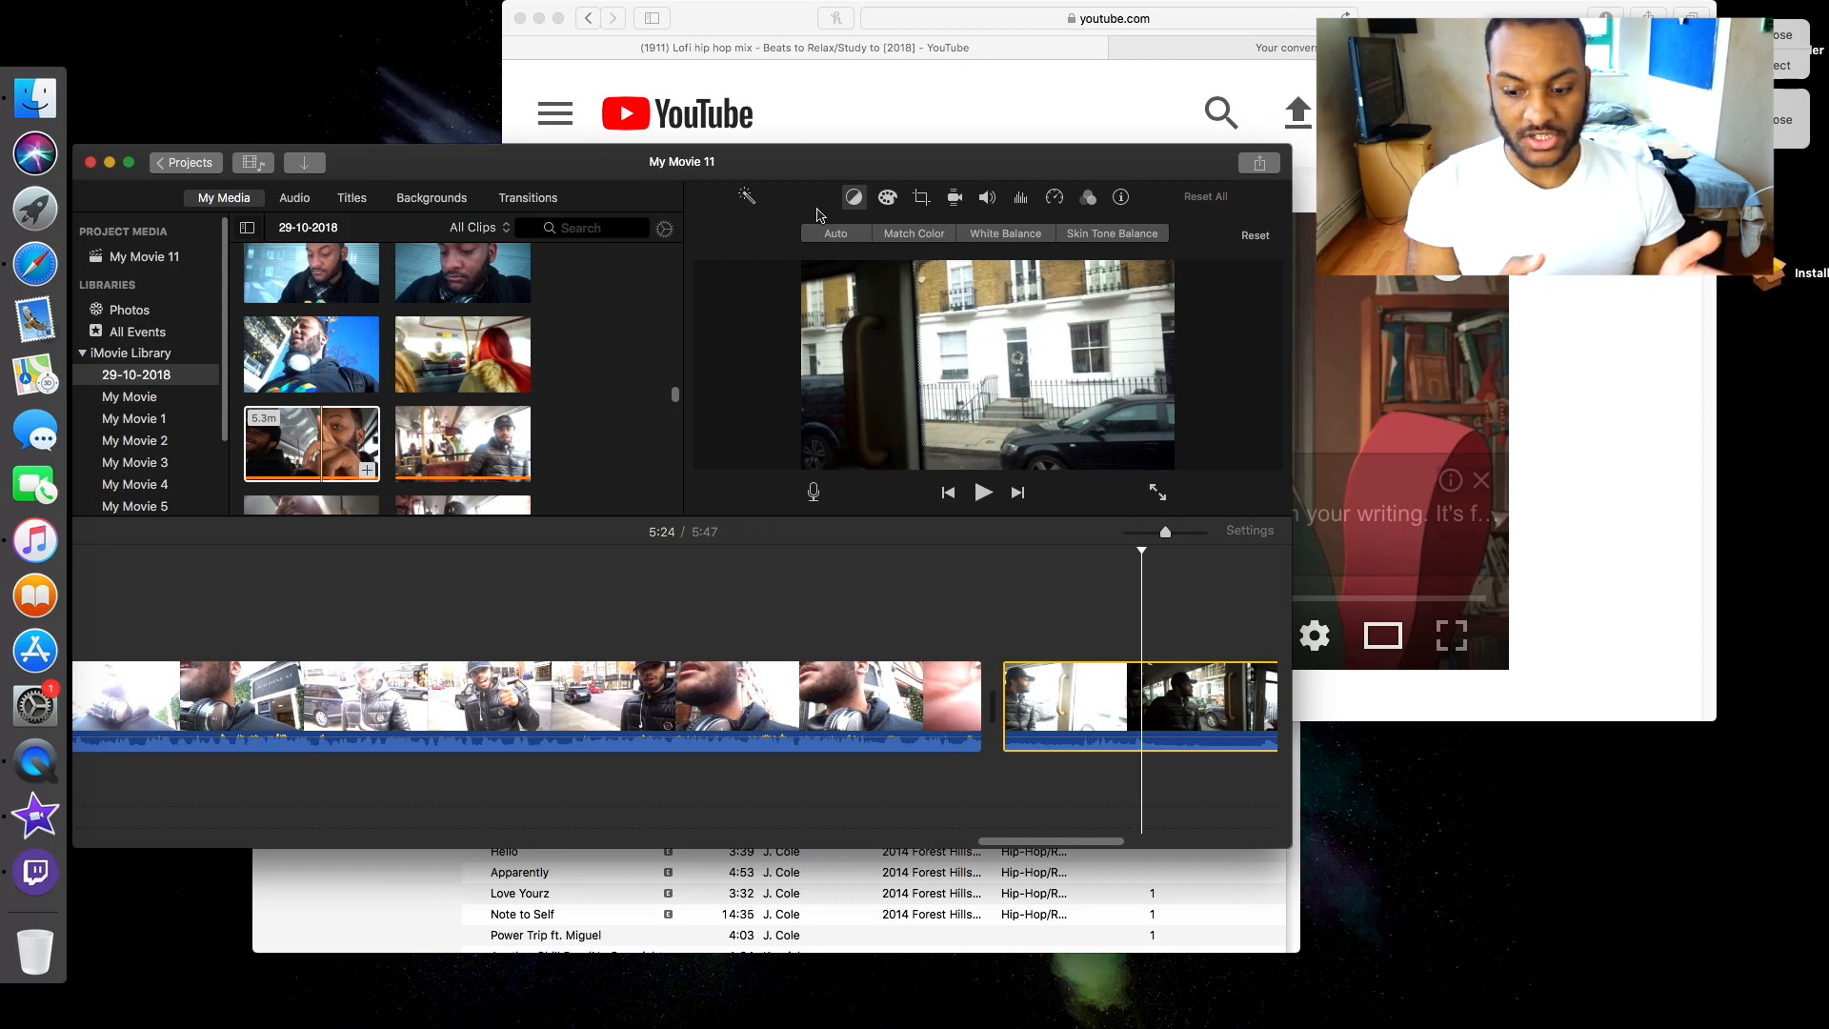
Split the final clip at 5:20.
{"action": "scroll", "coordinate": [894, 695], "scroll_direction": "right", "scroll_amount": 3}
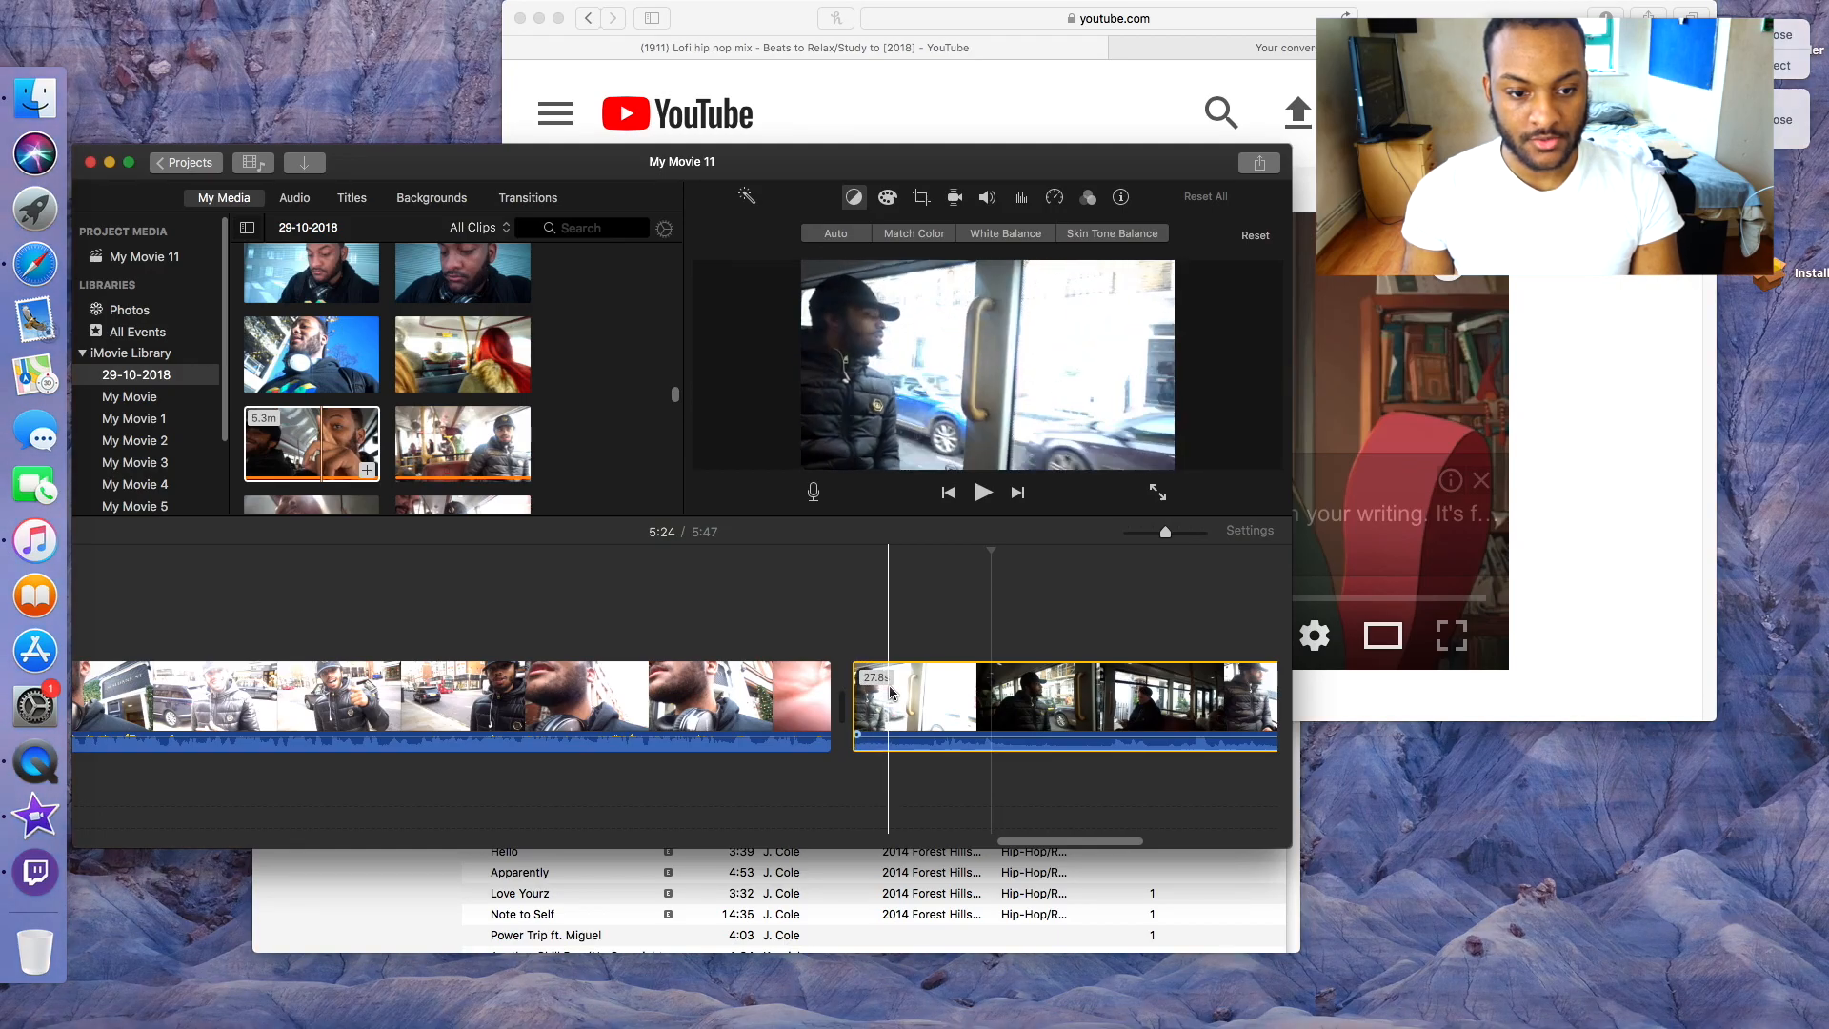
{"action": "left_click", "coordinate": [894, 693]}
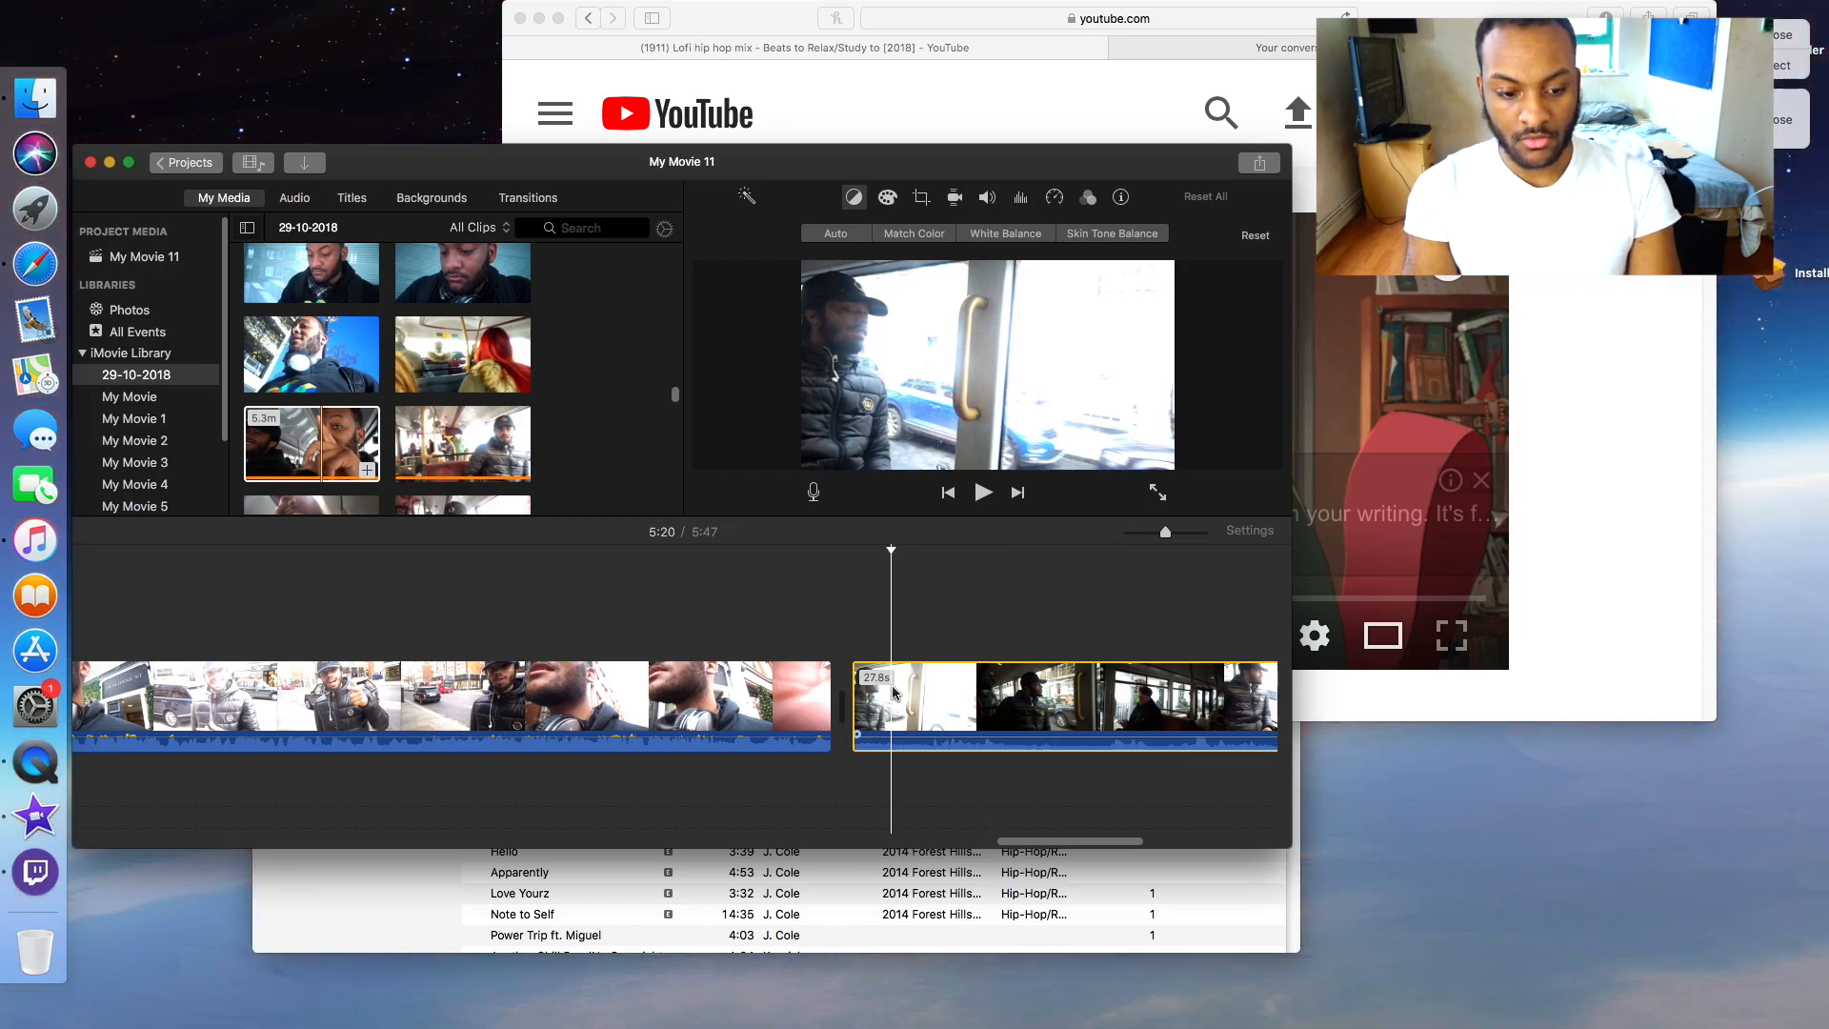
{"action": "key", "text": "super+b"}
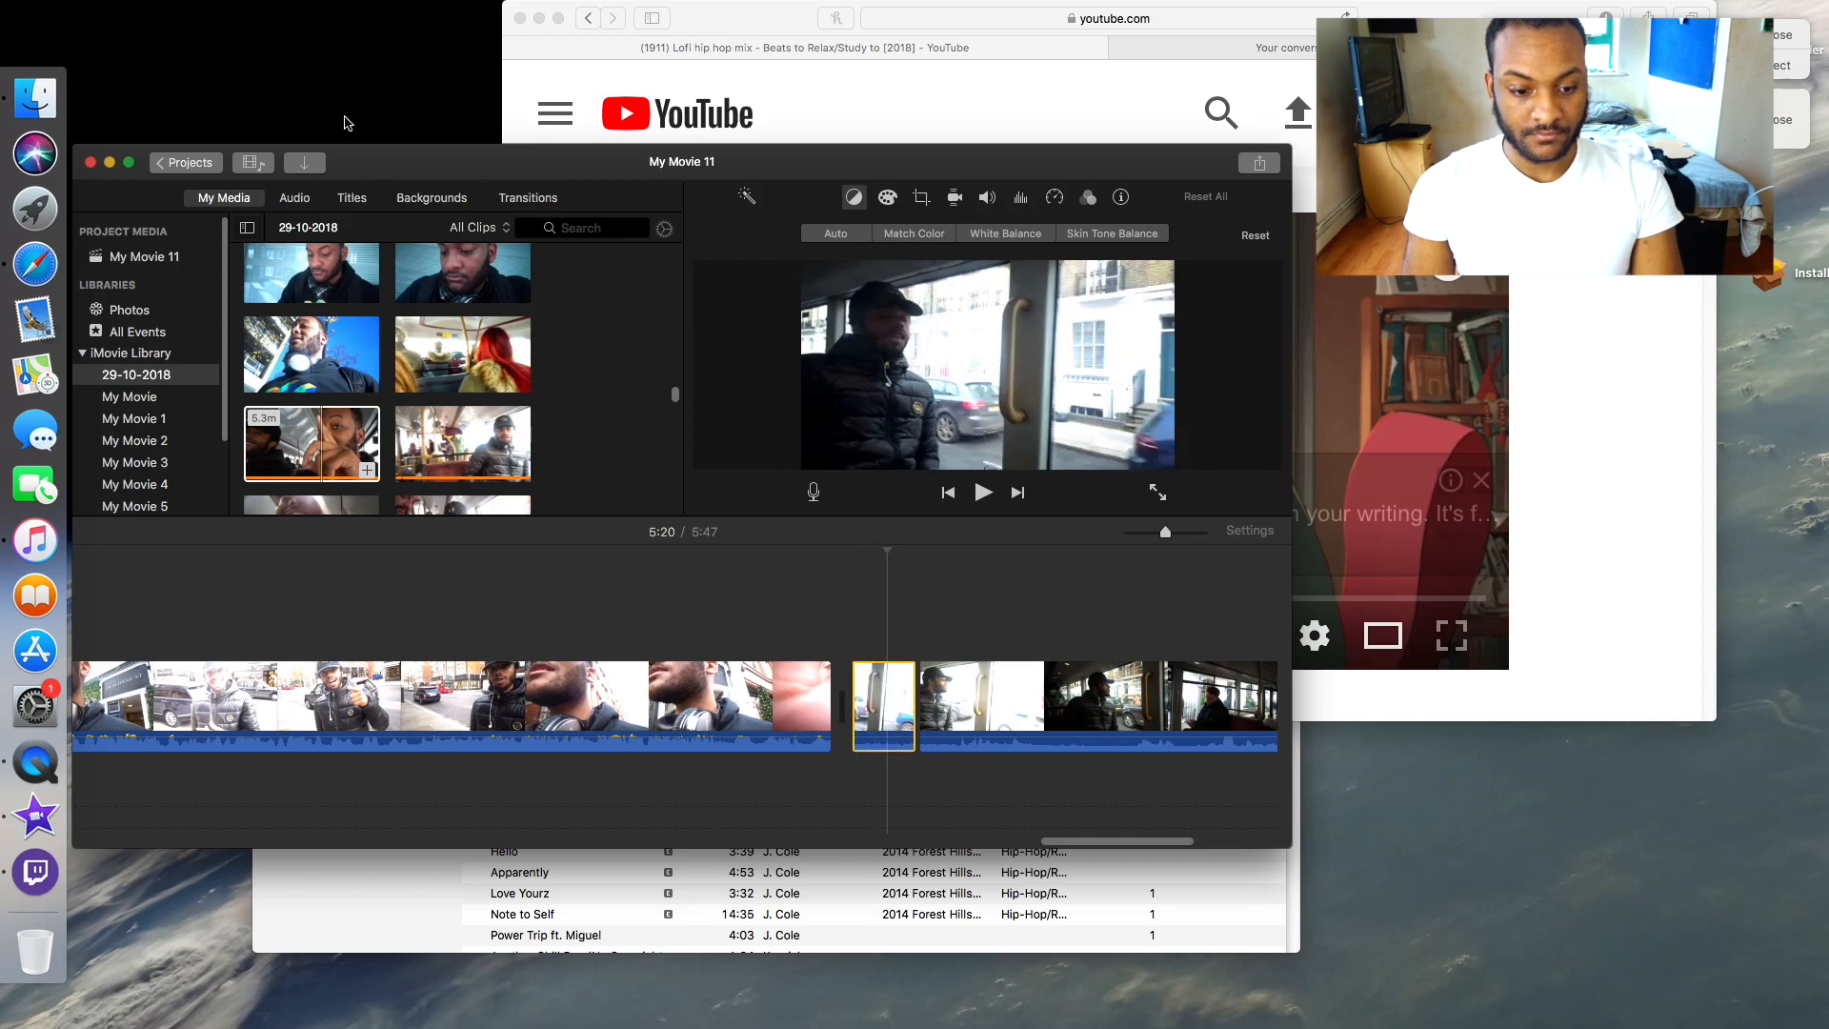
Switch the editor to full screen and undo the split of the final clip.
{"action": "left_click", "coordinate": [129, 164]}
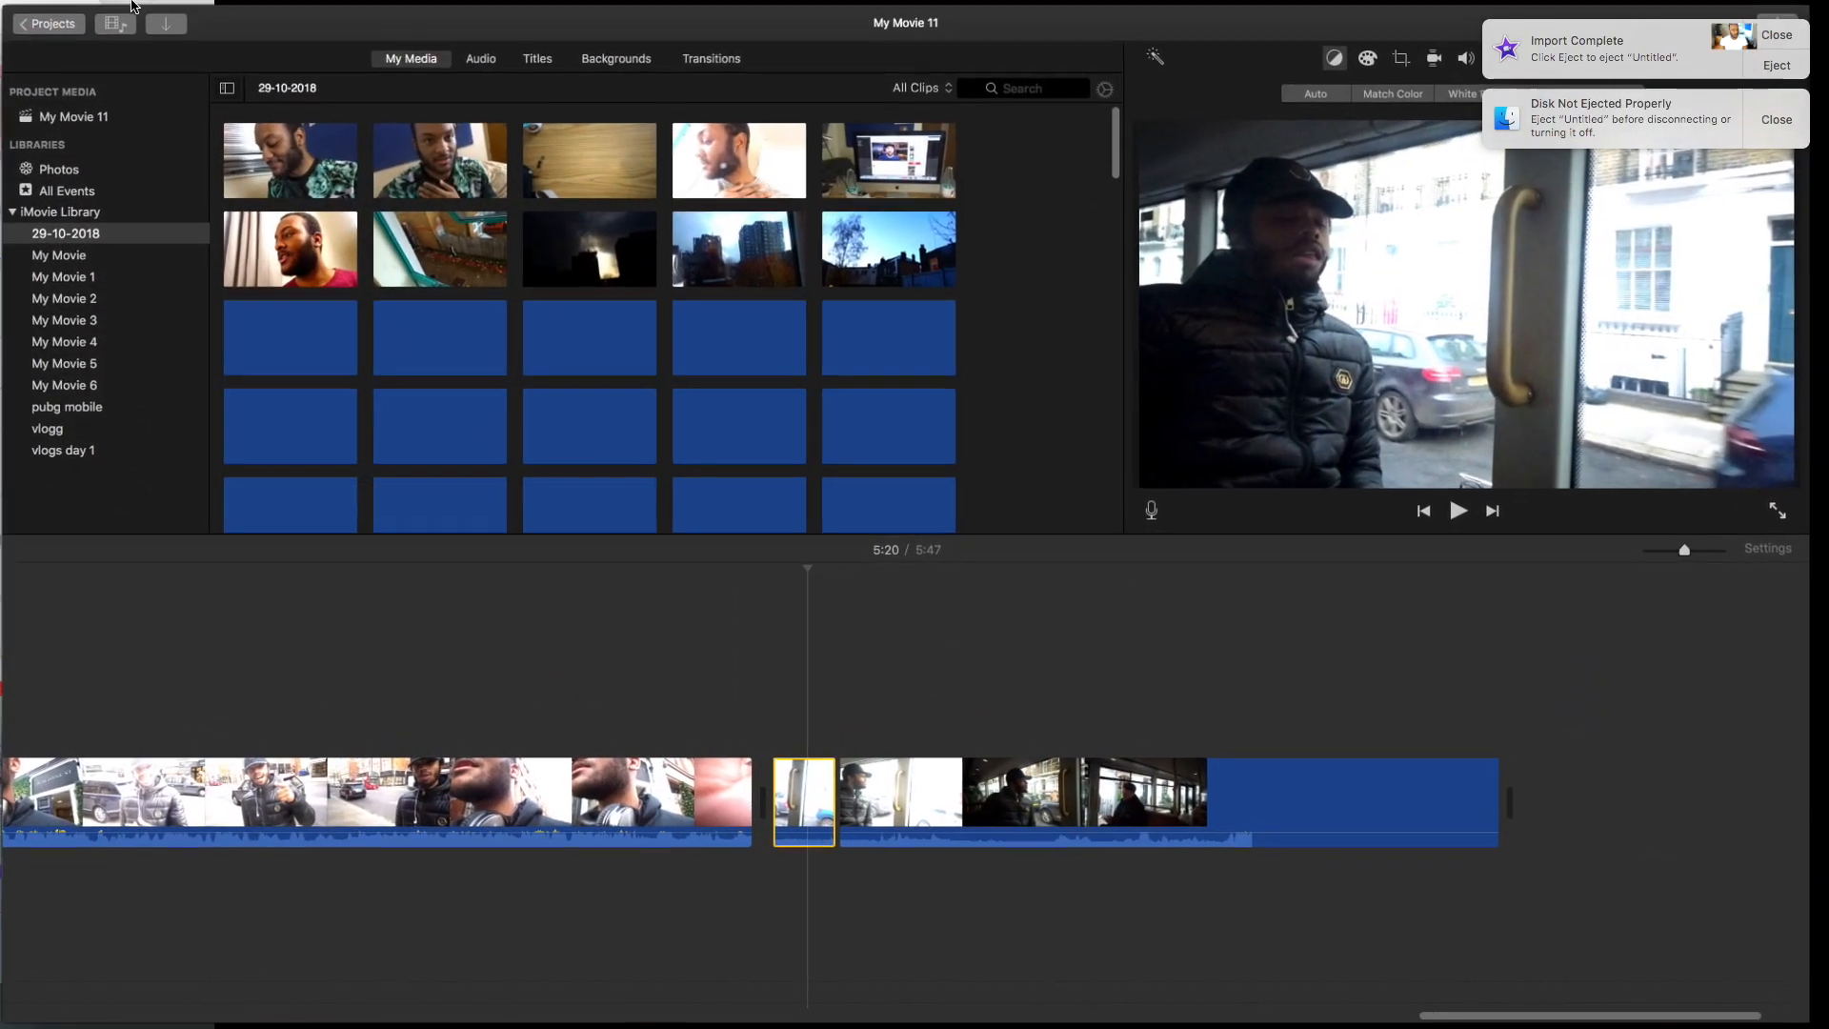
{"action": "left_click", "coordinate": [159, 10]}
{"action": "left_click", "coordinate": [194, 34]}
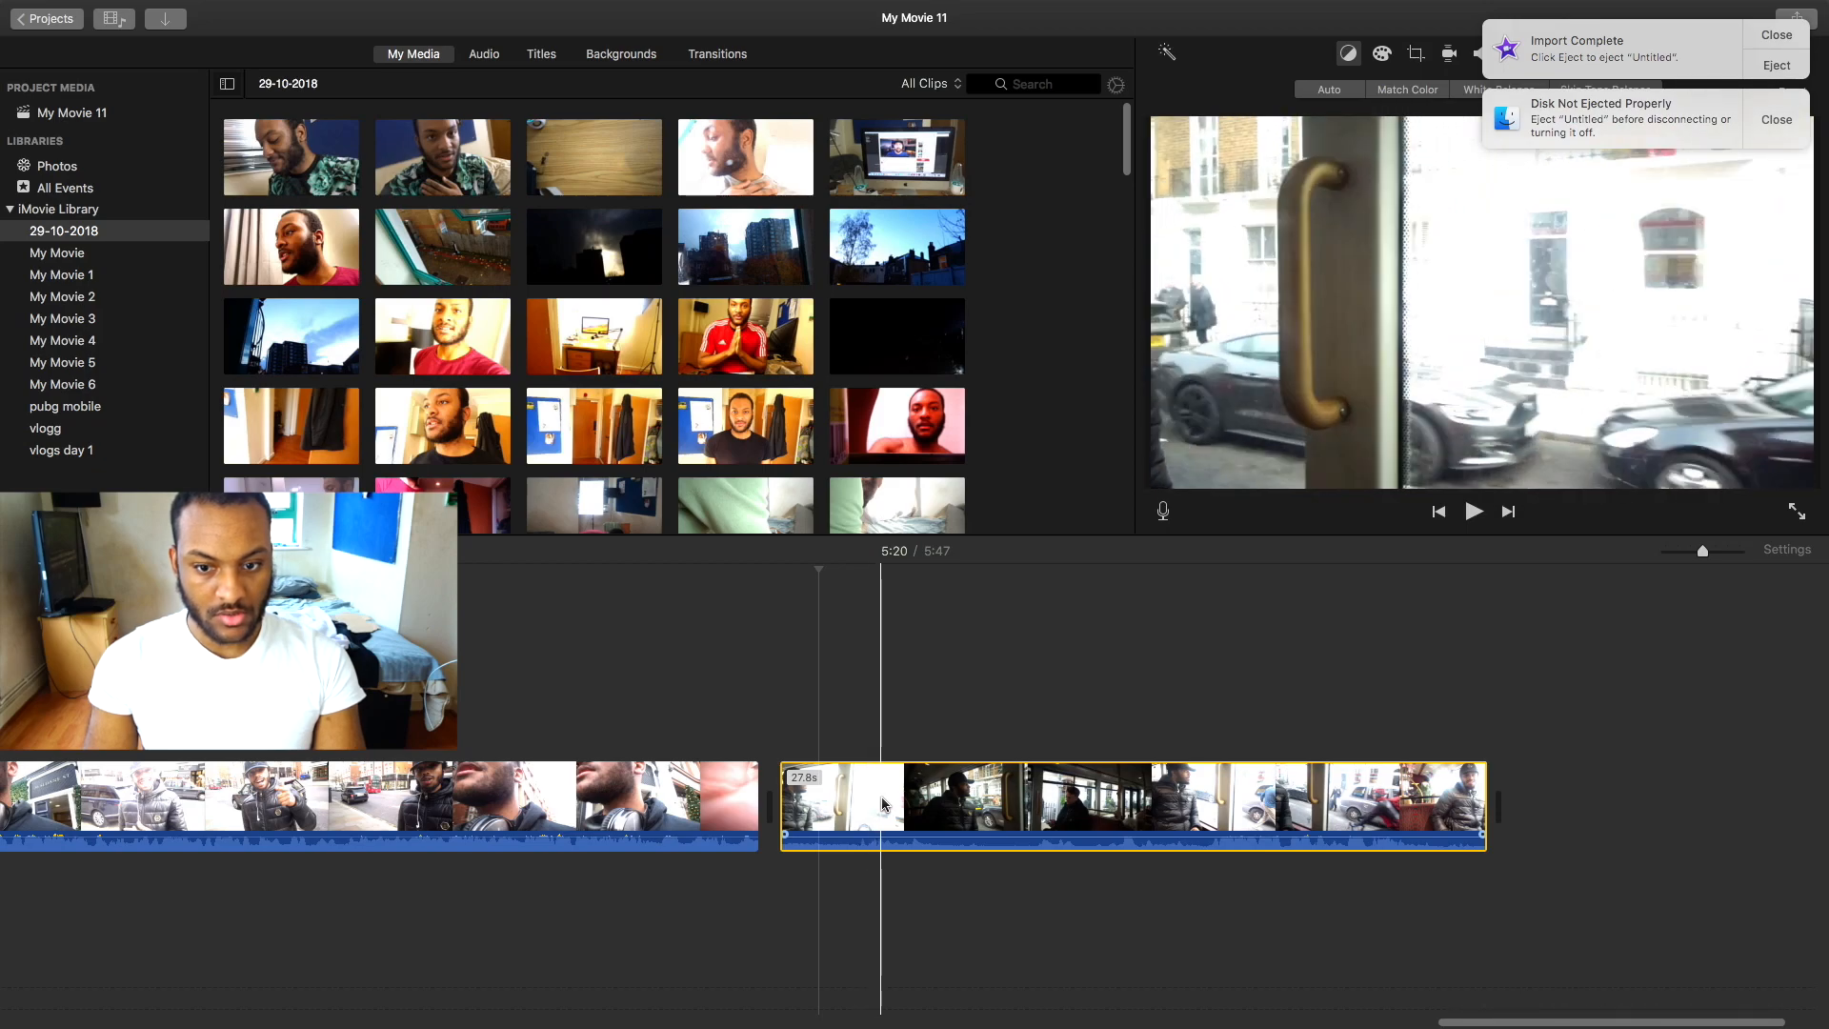
Split the final clip at 5:23 and dismiss the import and disk notifications.
{"action": "left_click", "coordinate": [882, 803]}
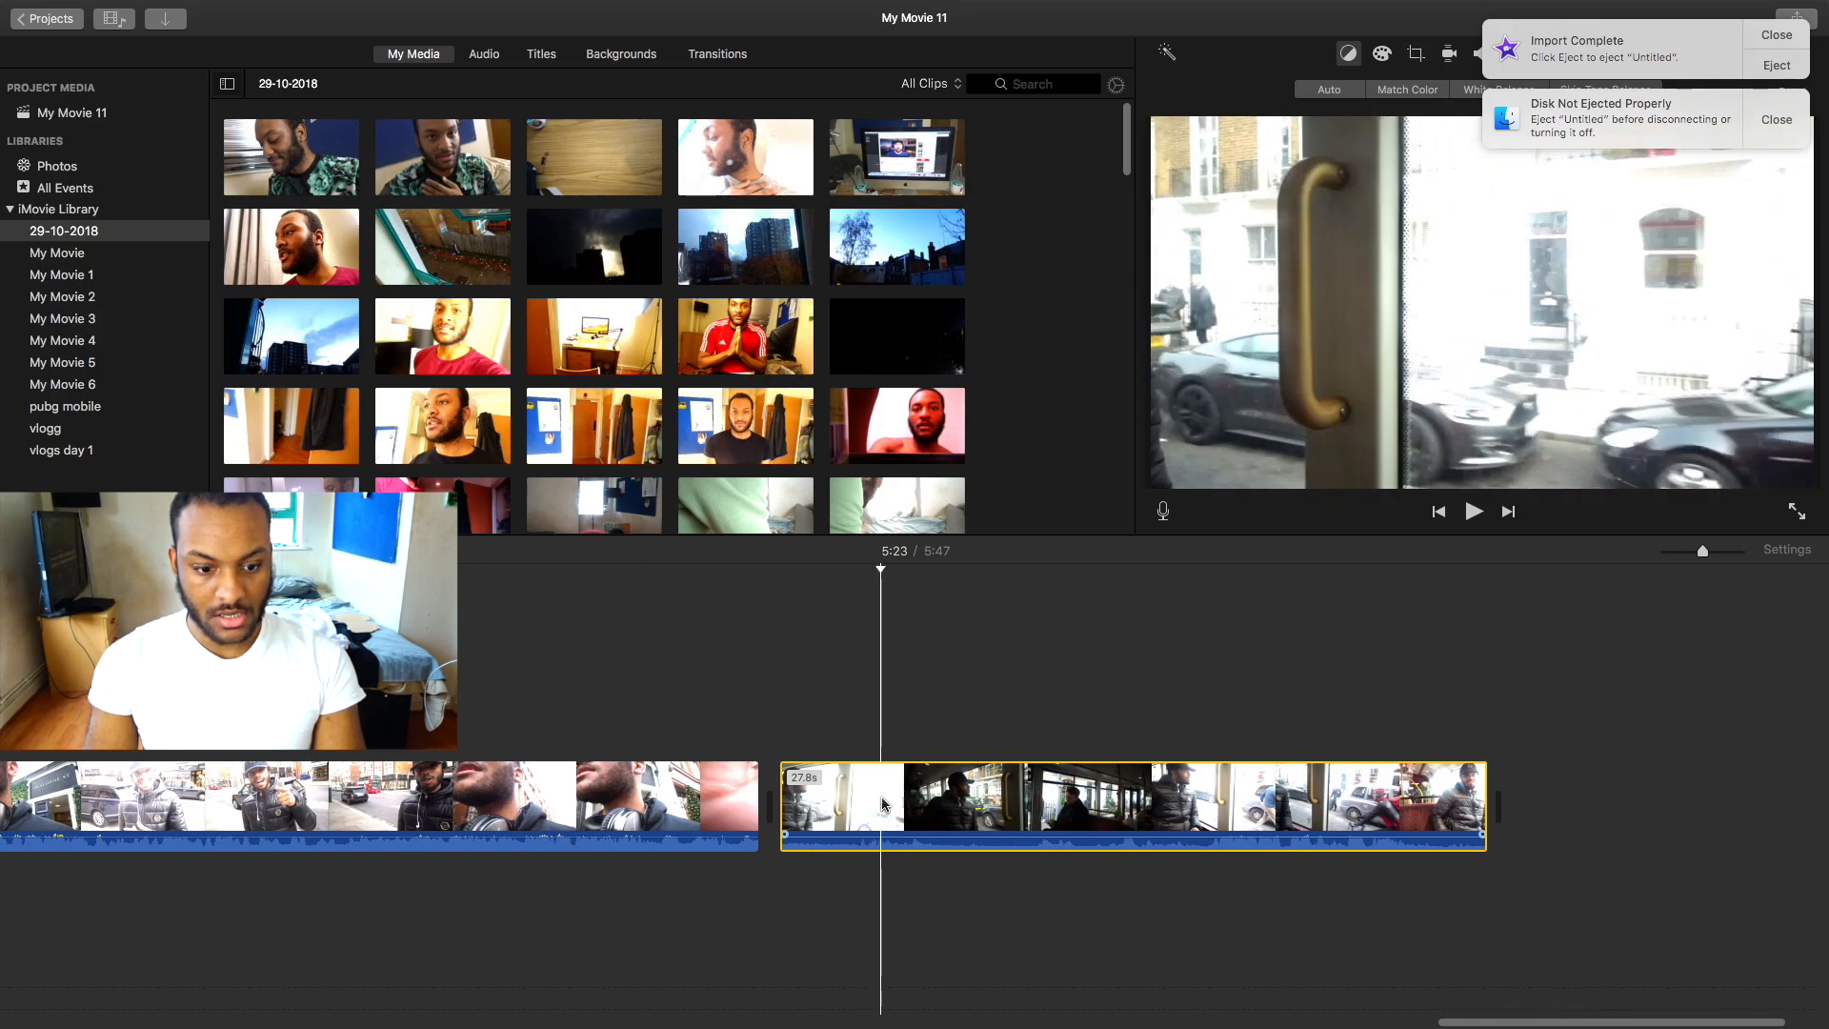
{"action": "key", "text": "super+b"}
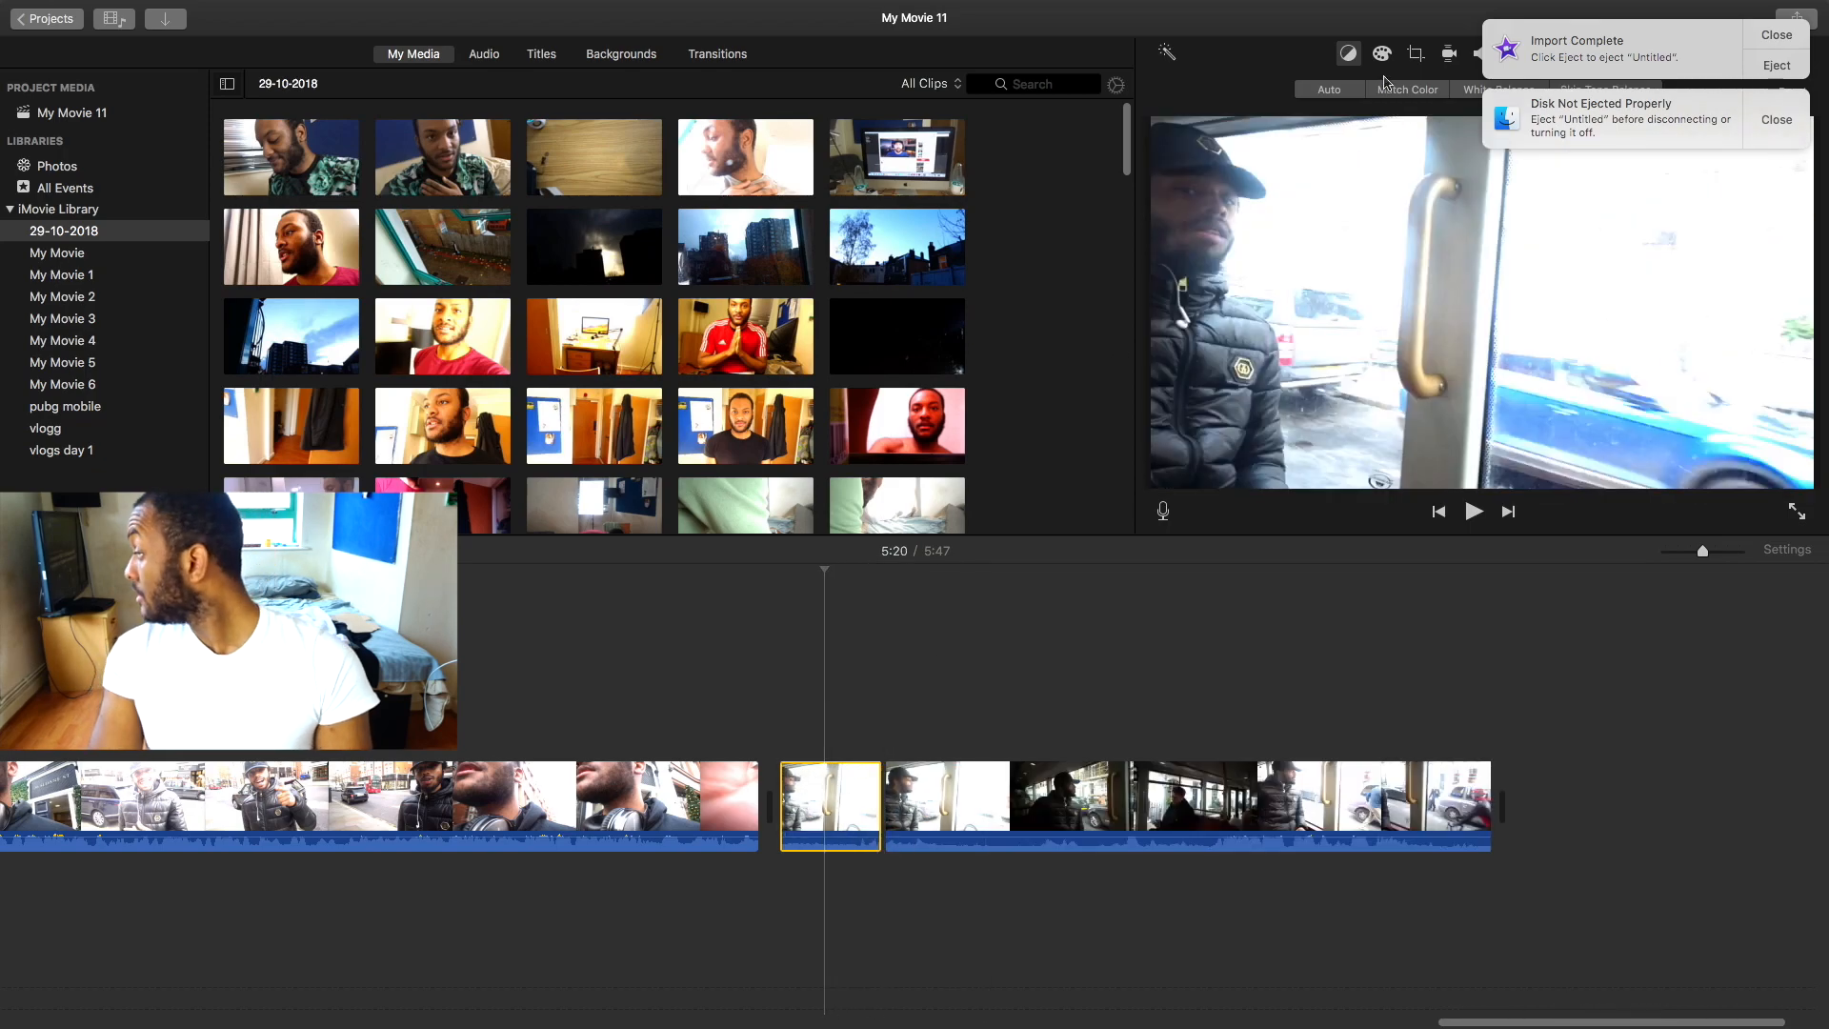
{"action": "left_click", "coordinate": [1765, 40]}
{"action": "left_click", "coordinate": [1767, 53]}
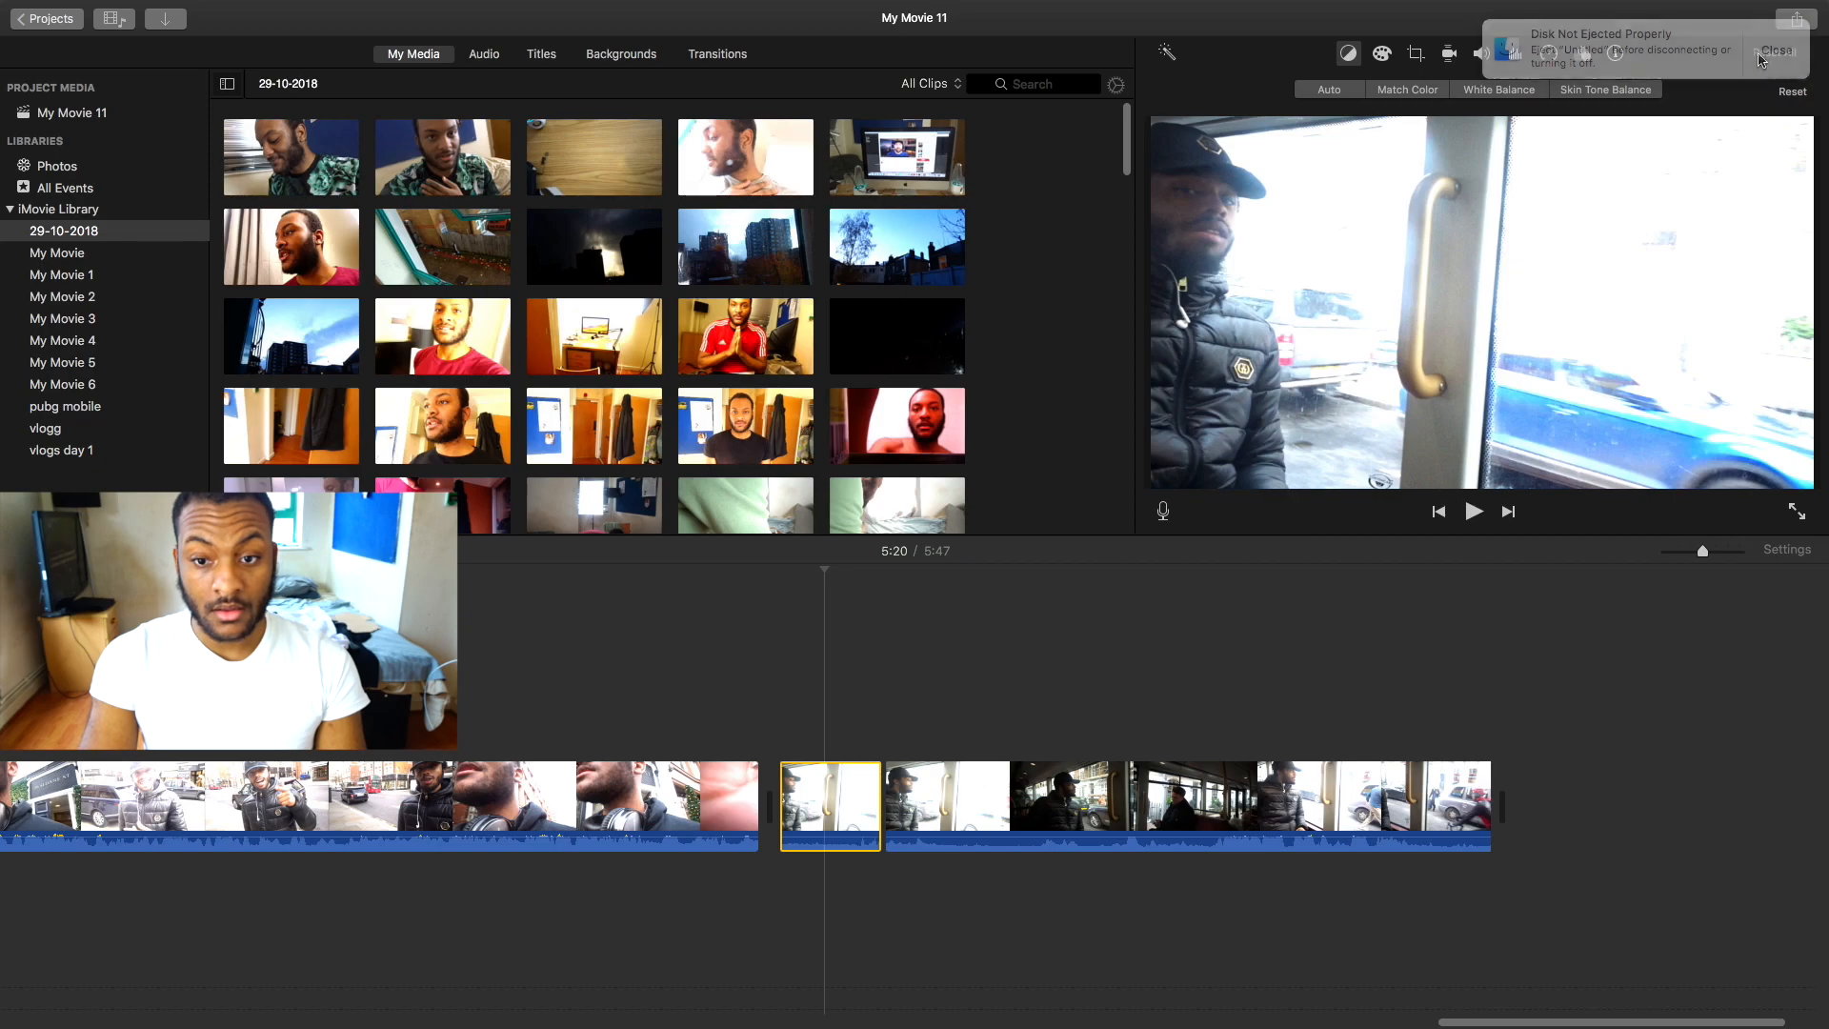
Set the speed of the split-off first segment of the final clip to Slow.
{"action": "left_click", "coordinate": [1550, 55]}
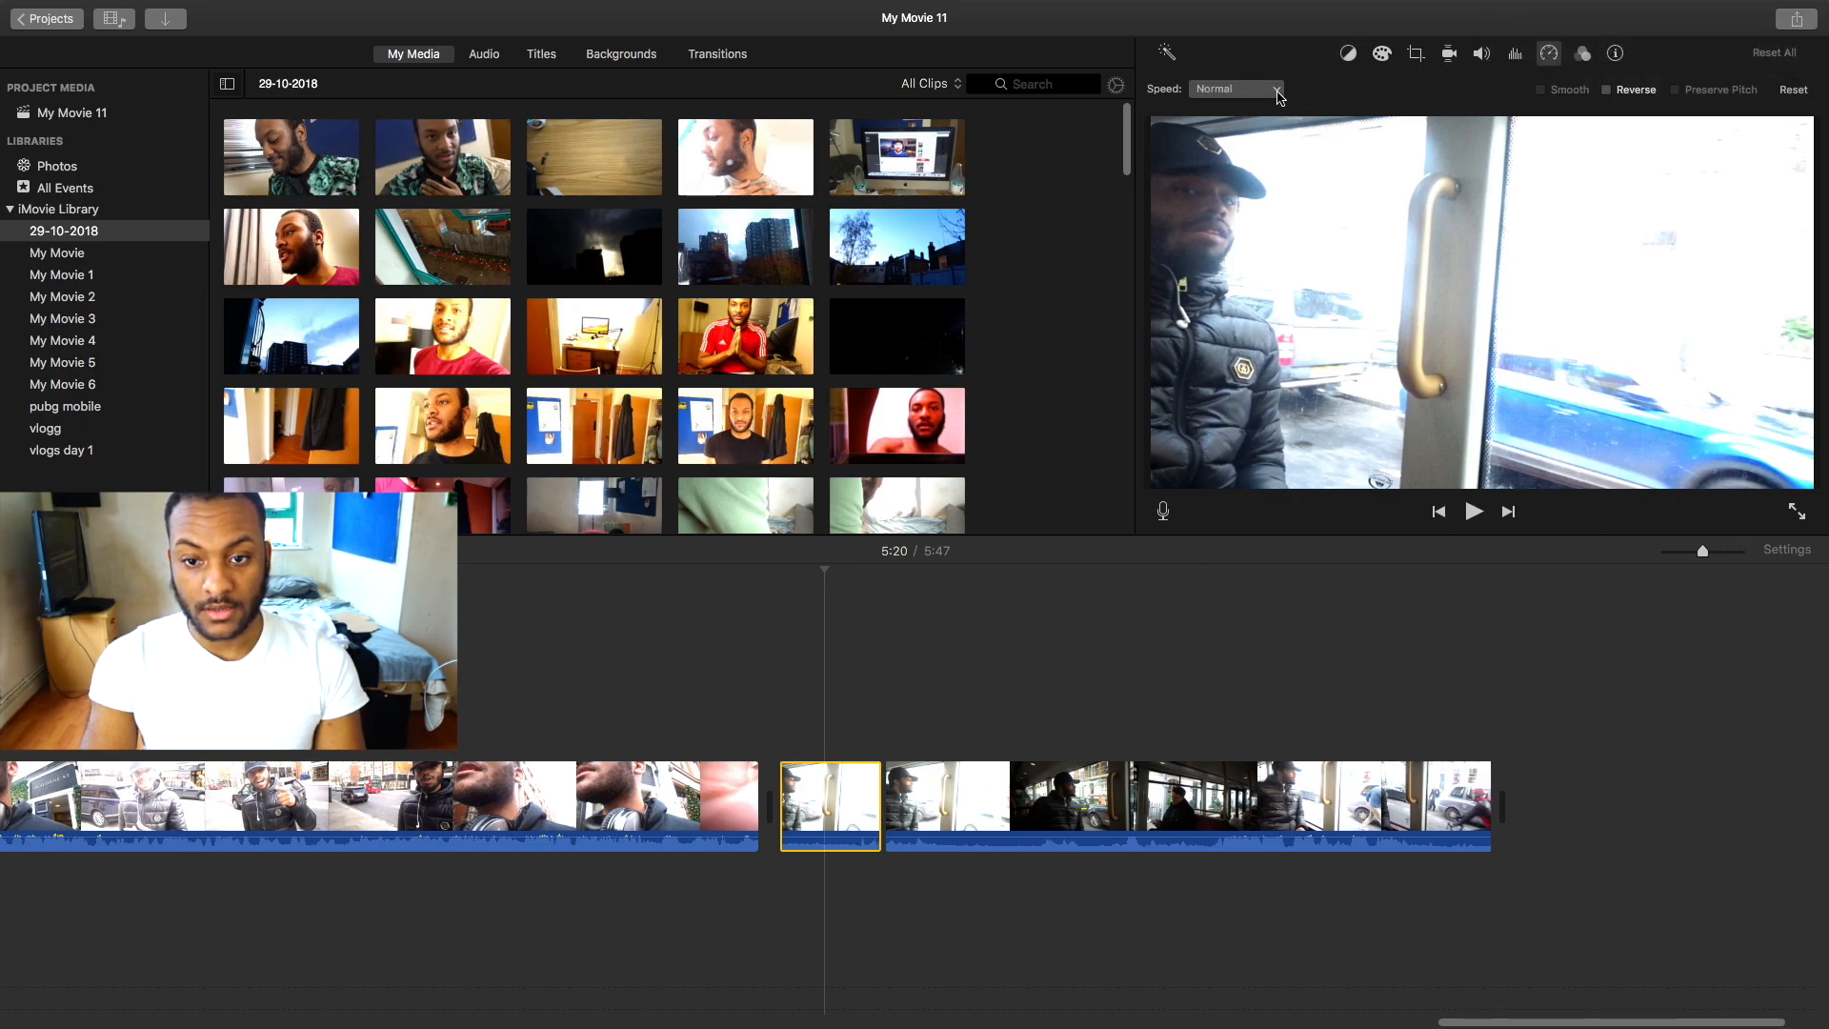
{"action": "left_click", "coordinate": [1277, 92]}
{"action": "left_click", "coordinate": [1269, 129]}
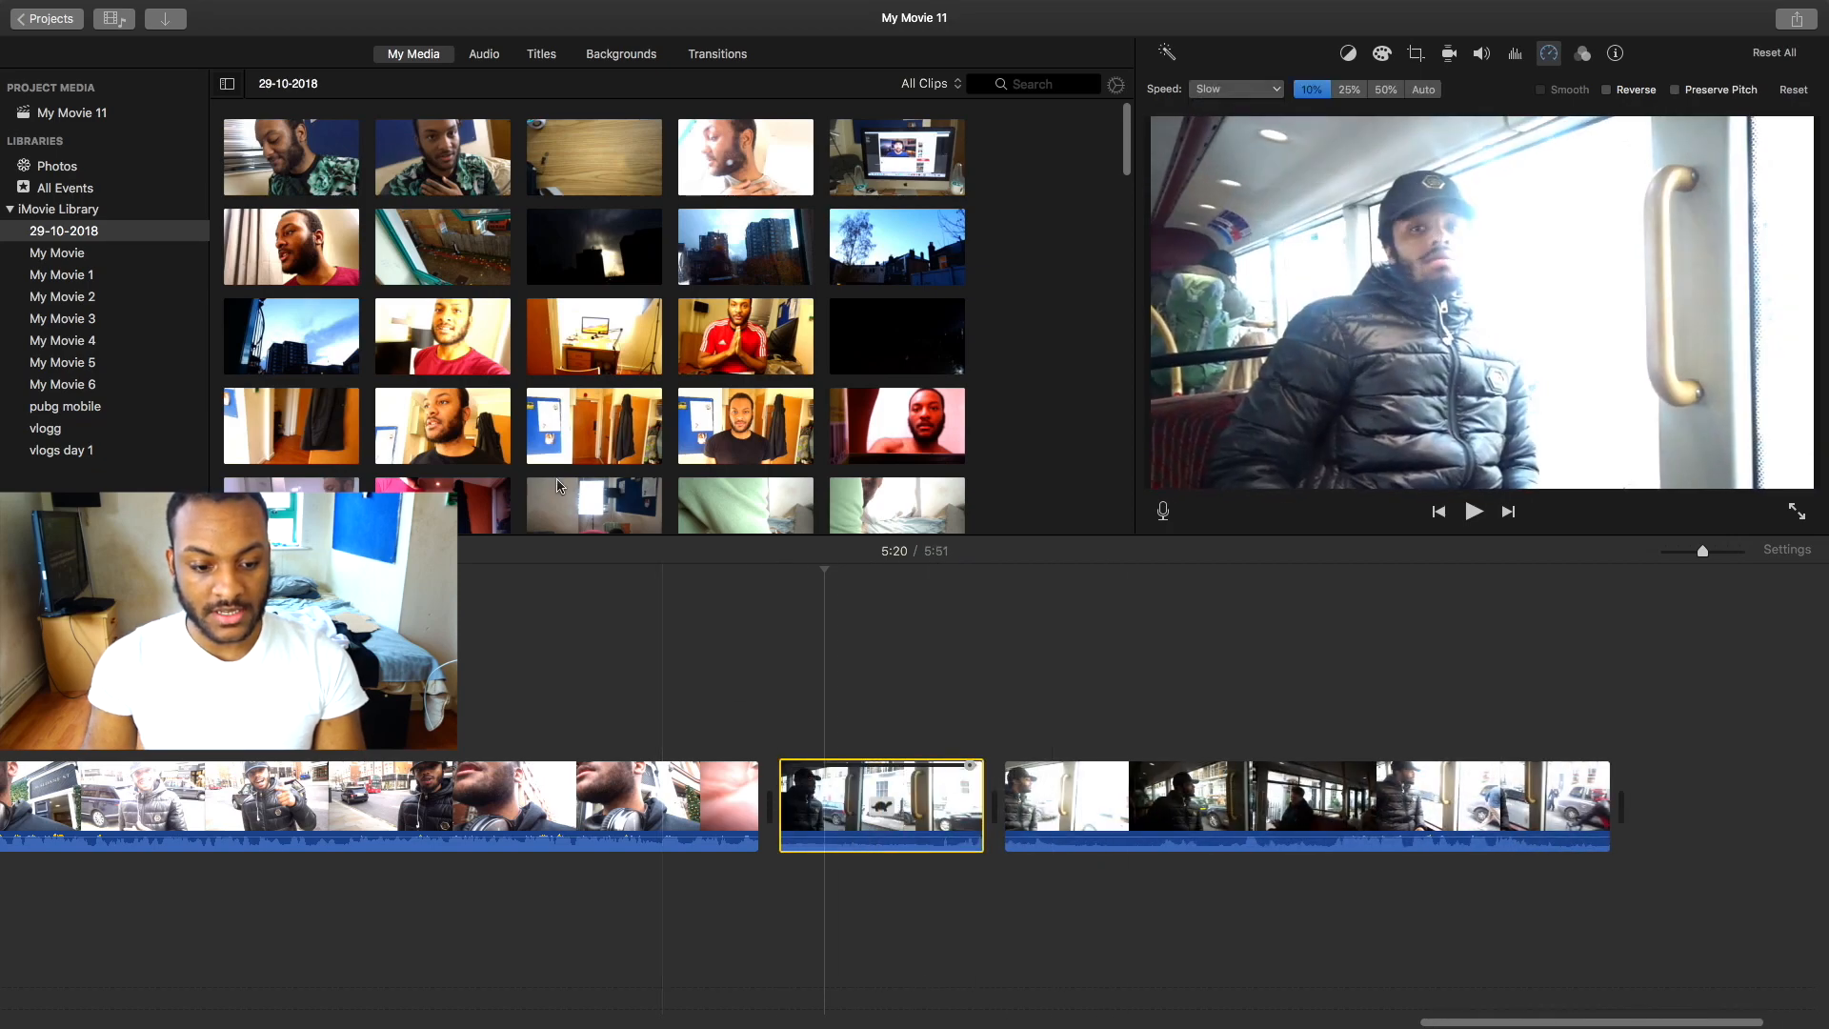
Preview "Tied Up (Instrumental Version)" from the iTunes music and add it beneath the slowed segment, aligned with its start.
{"action": "left_click", "coordinate": [484, 55]}
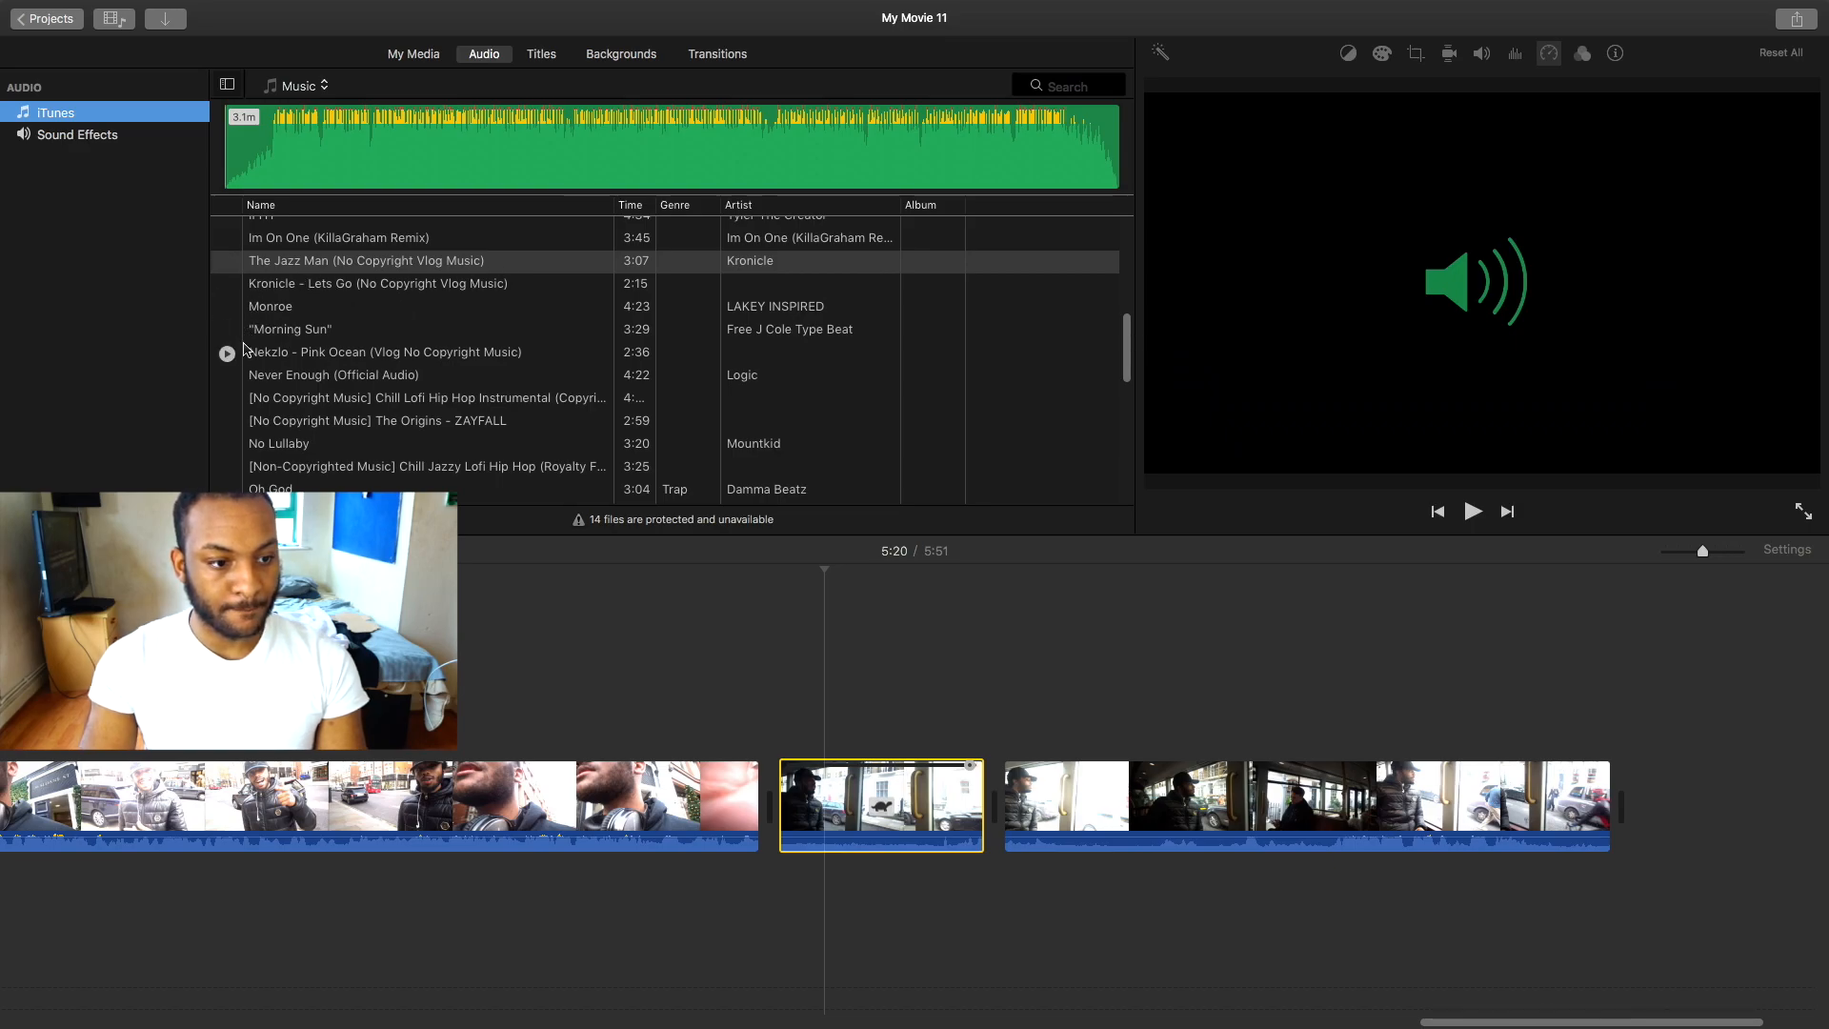
{"action": "scroll", "coordinate": [232, 385], "scroll_direction": "down", "scroll_amount": 10}
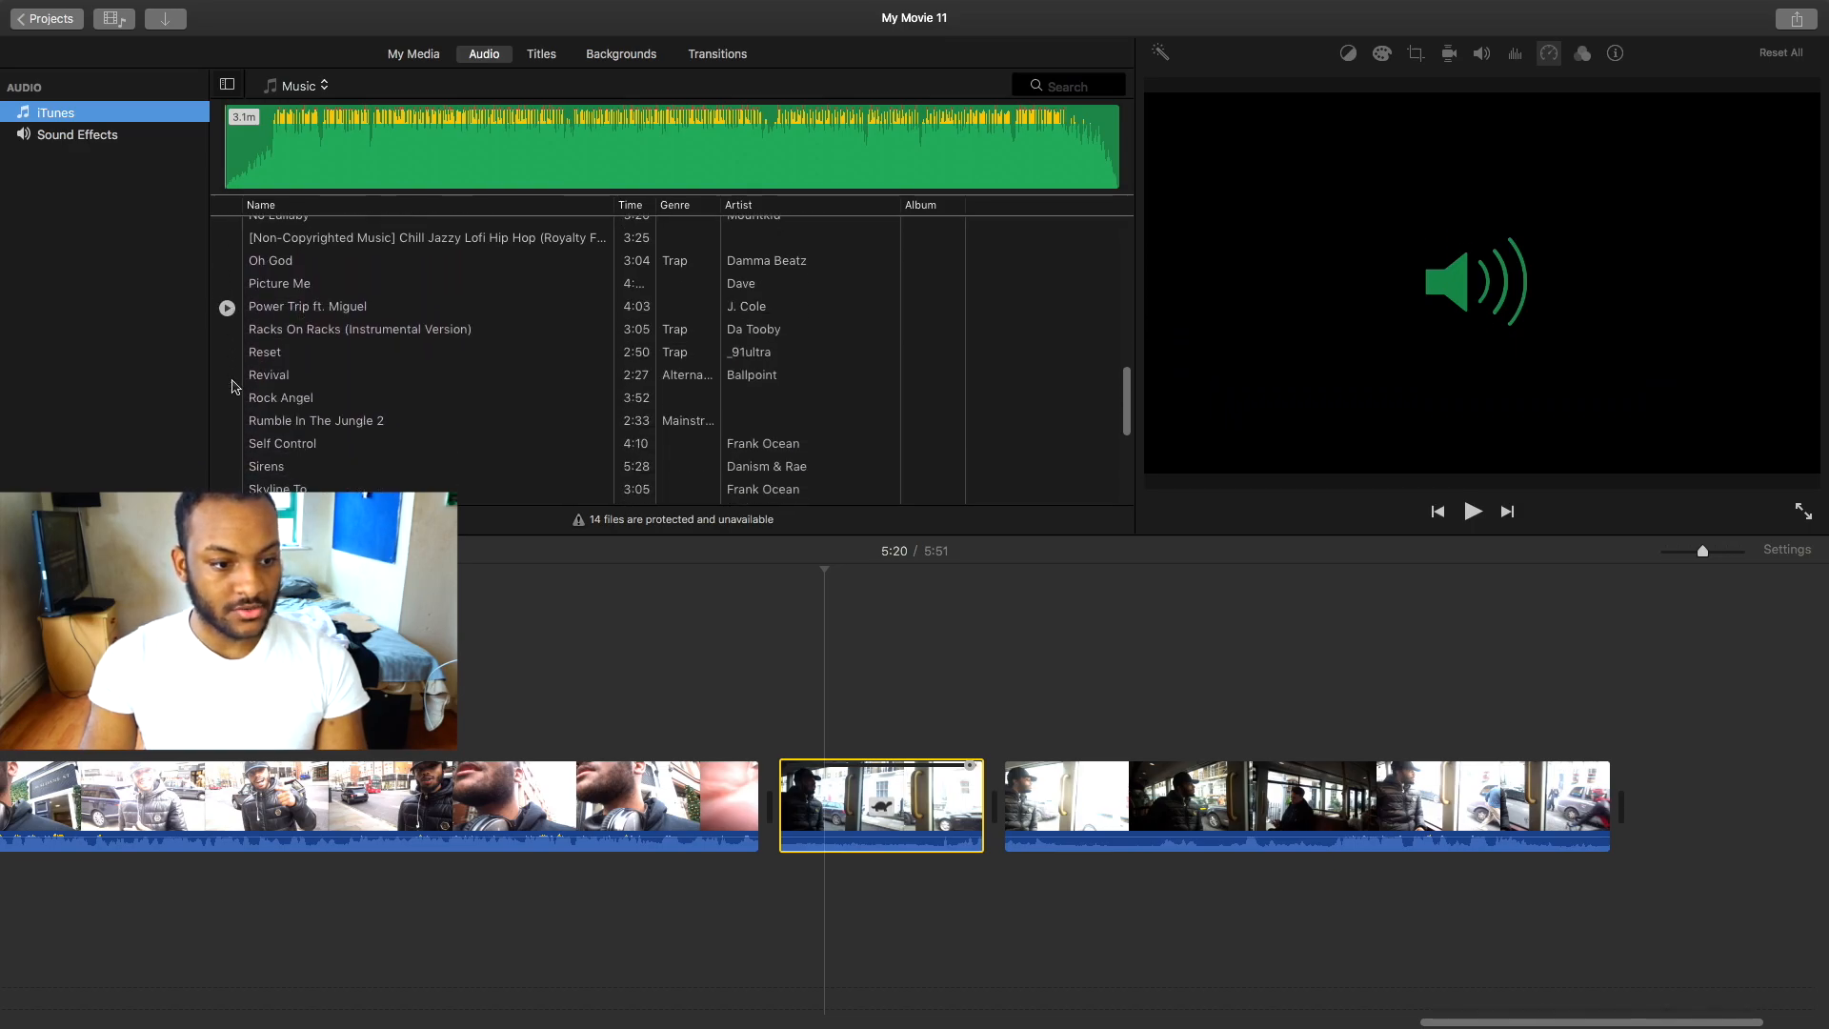
{"action": "scroll", "coordinate": [231, 384], "scroll_direction": "down", "scroll_amount": 3}
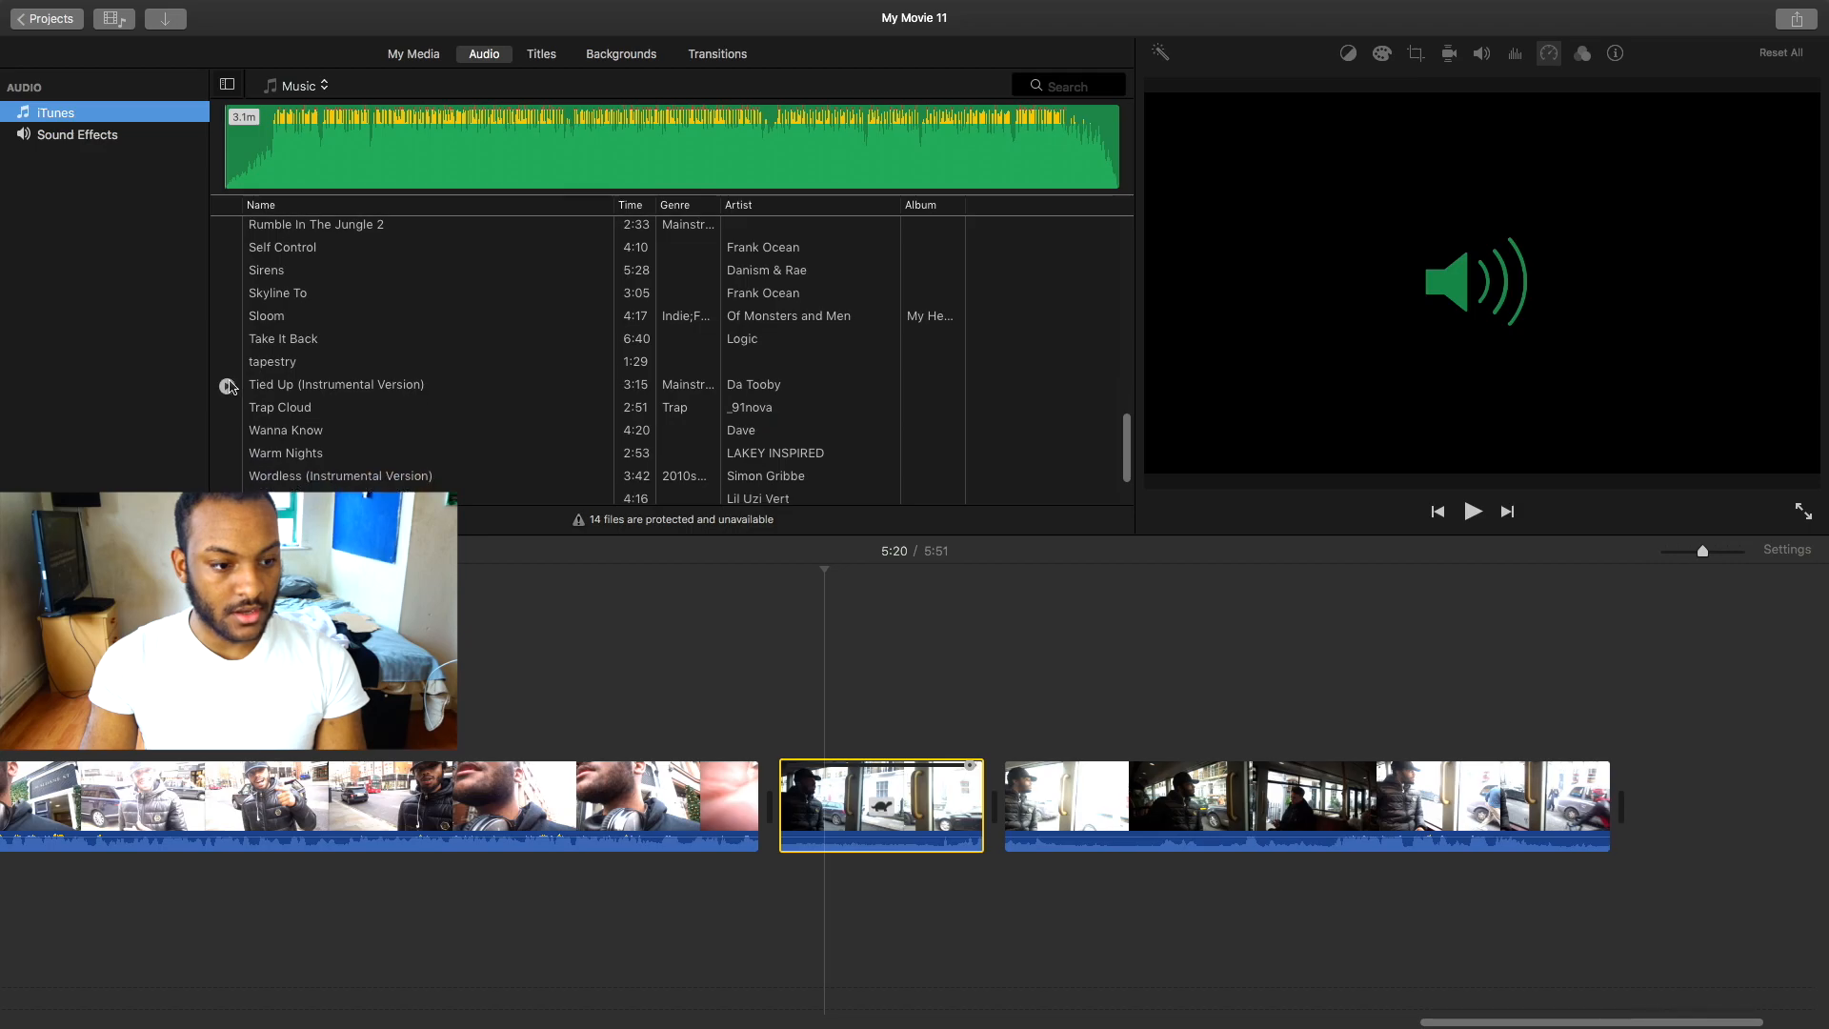
{"action": "left_click", "coordinate": [227, 386]}
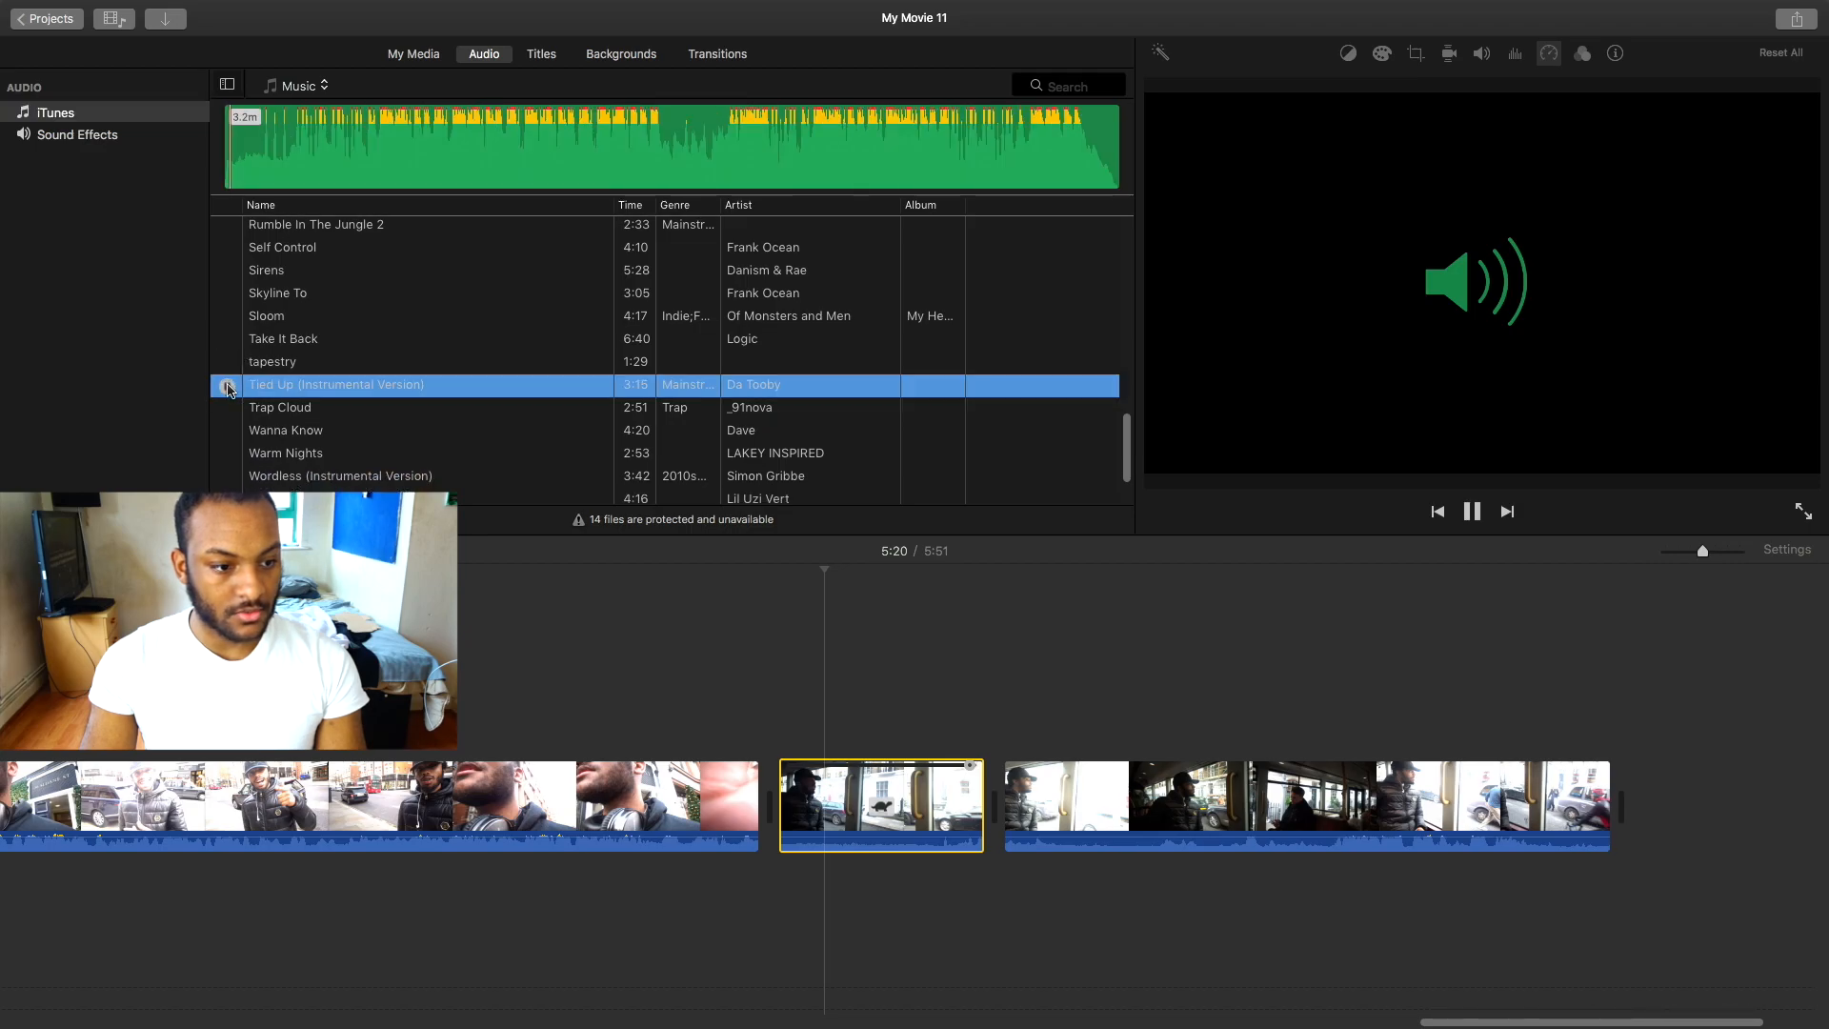
{"action": "left_click_drag", "start_coordinate": [400, 507], "coordinate": [779, 891]}
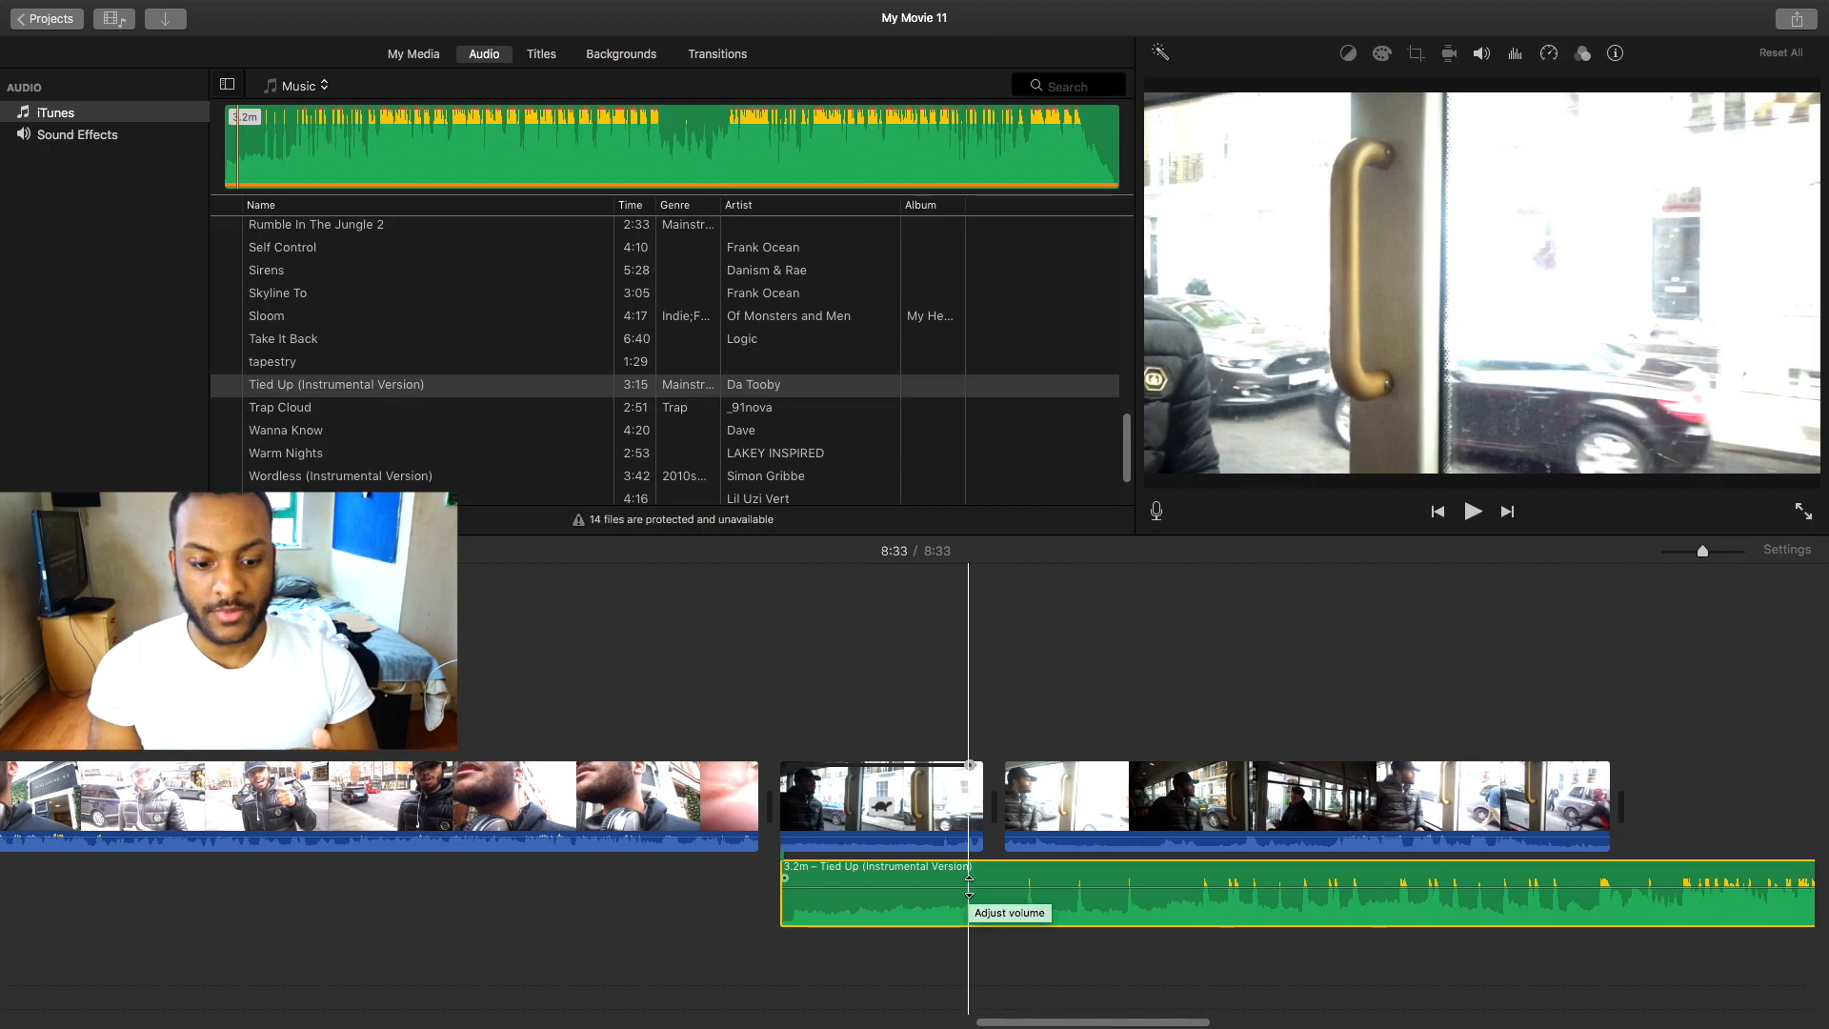
Silence the slowed segment's own audio and play back the transition into the final clip.
{"action": "left_click_drag", "start_coordinate": [949, 836], "coordinate": [944, 862]}
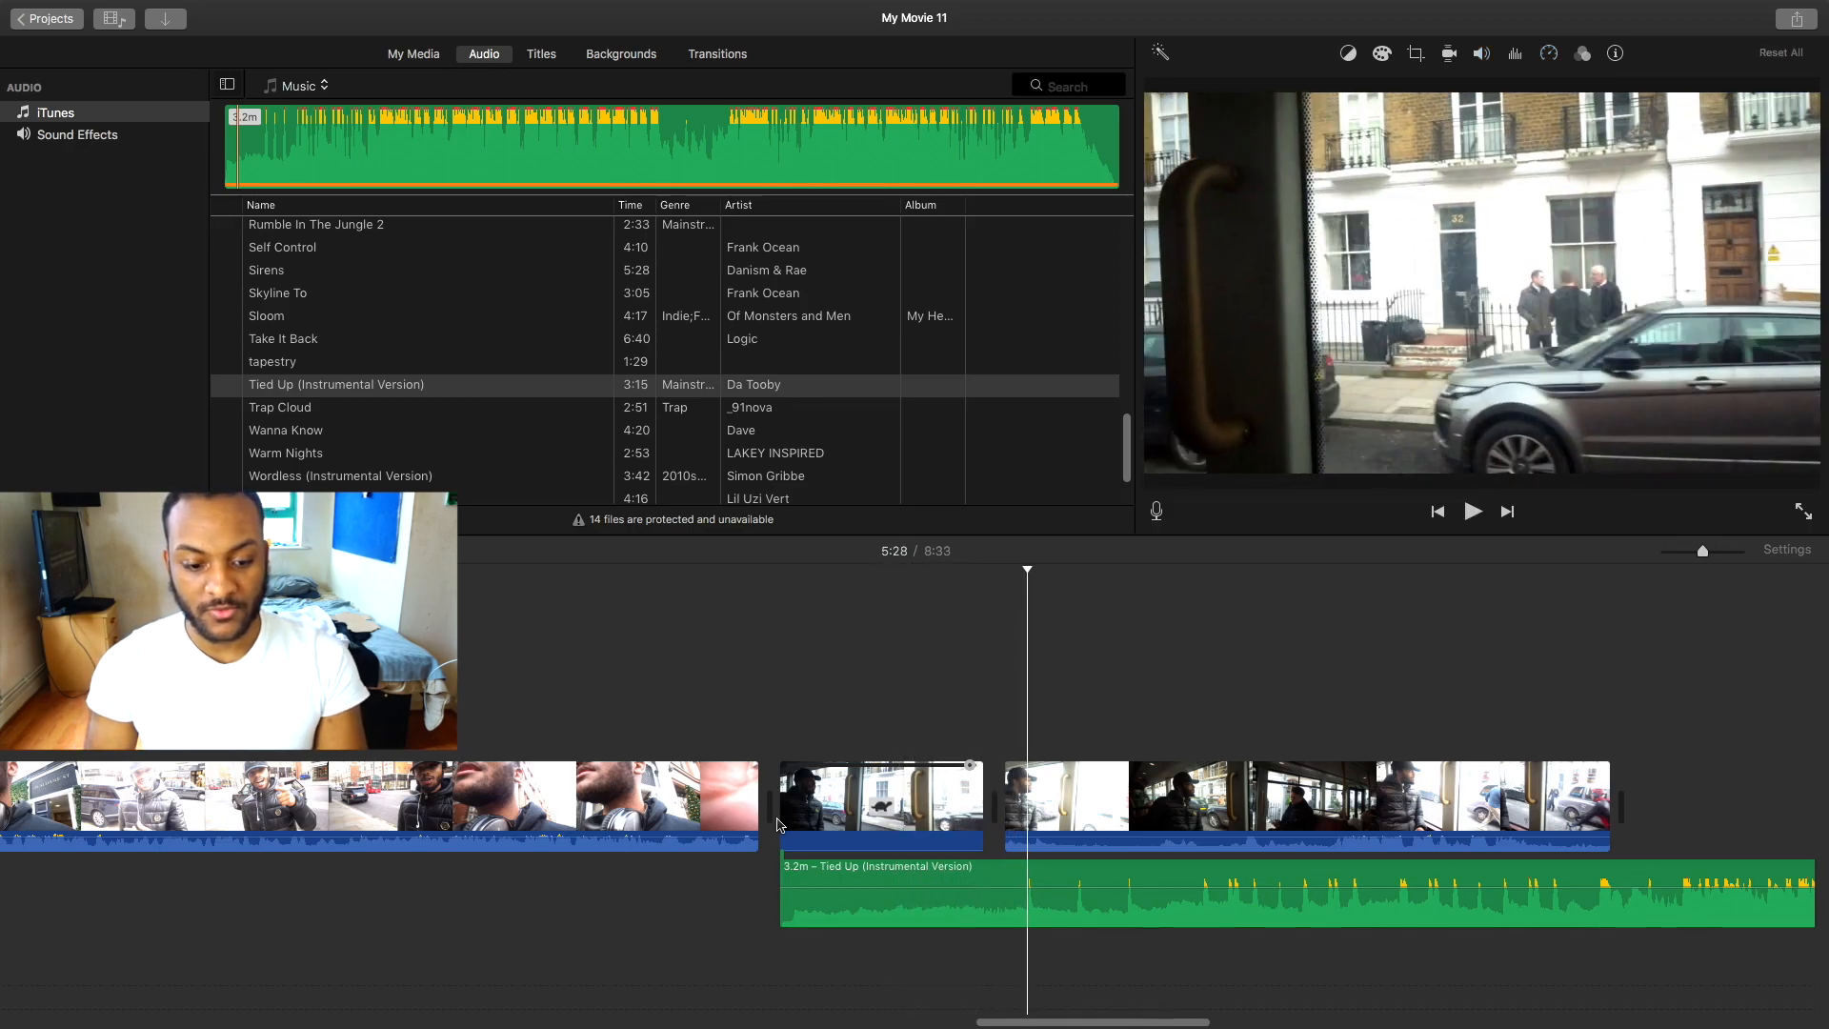
{"action": "left_click", "coordinate": [1064, 807]}
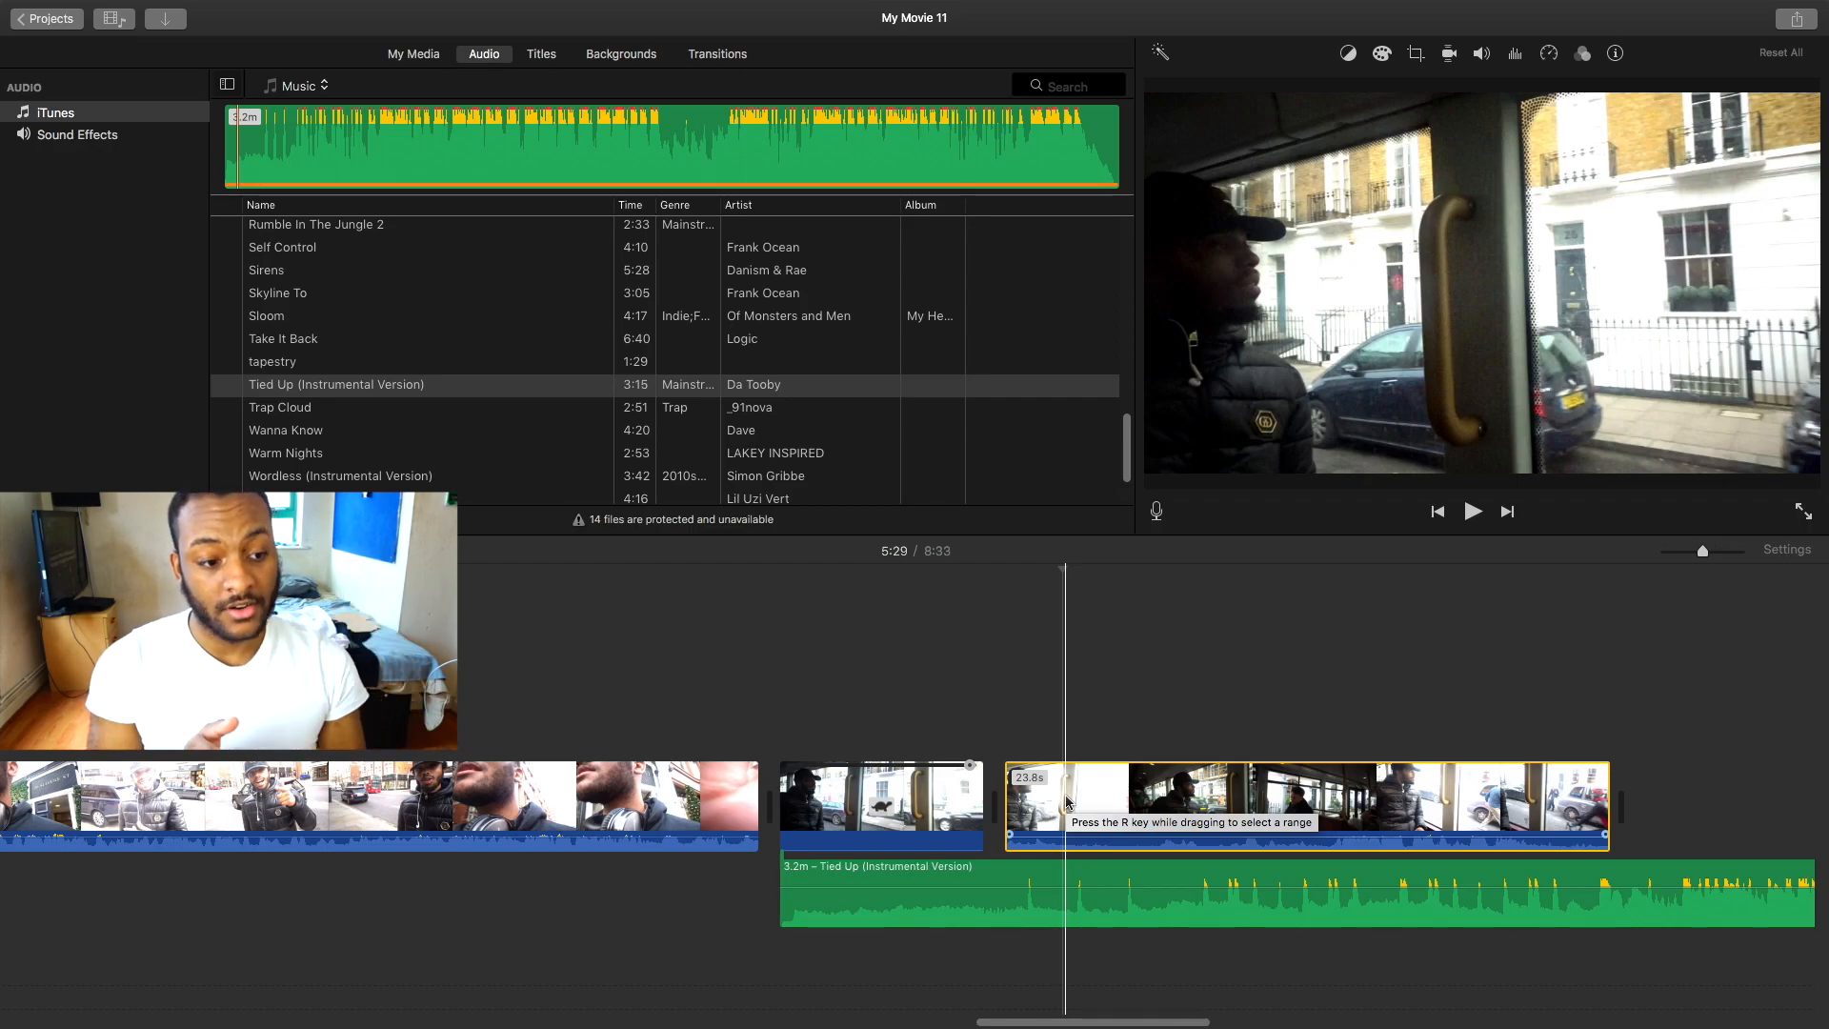
{"action": "left_click", "coordinate": [1002, 802]}
{"action": "key", "text": "space"}
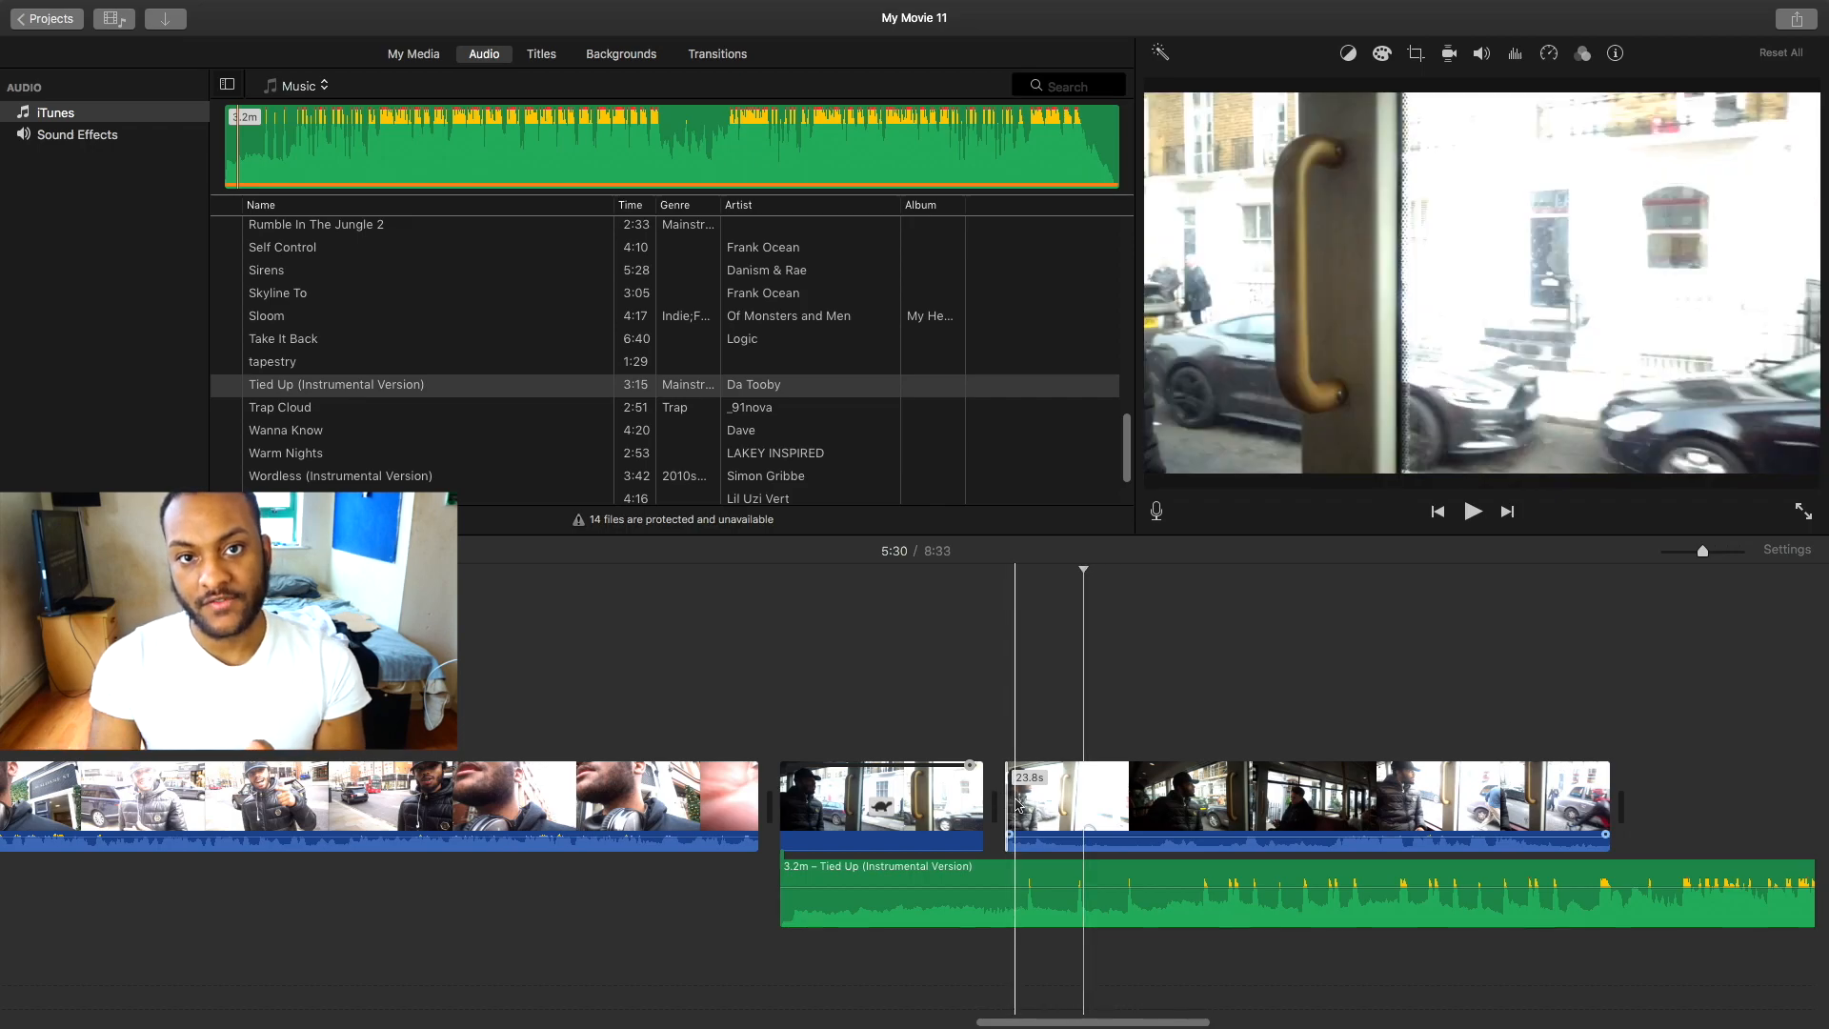
Split the final clip at 5:28 and set the speed of its short first segment to Slow.
{"action": "left_click", "coordinate": [1034, 803]}
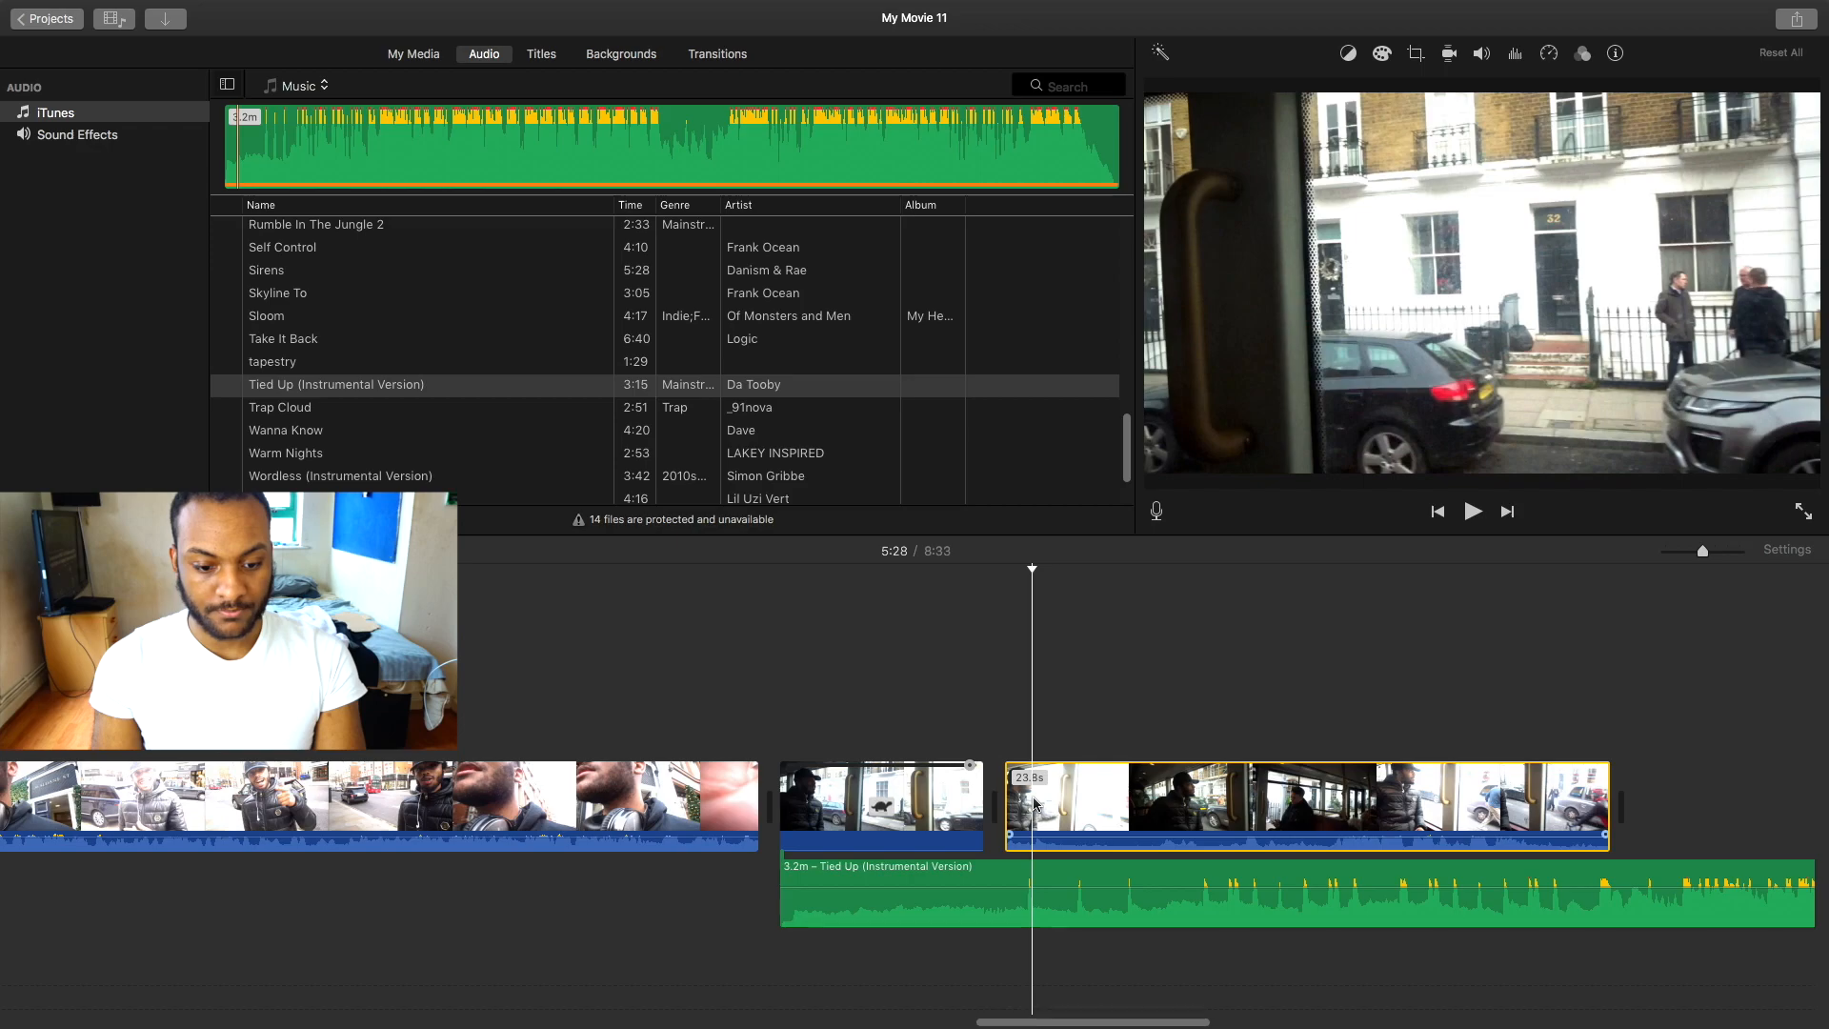
{"action": "key", "text": "super+b"}
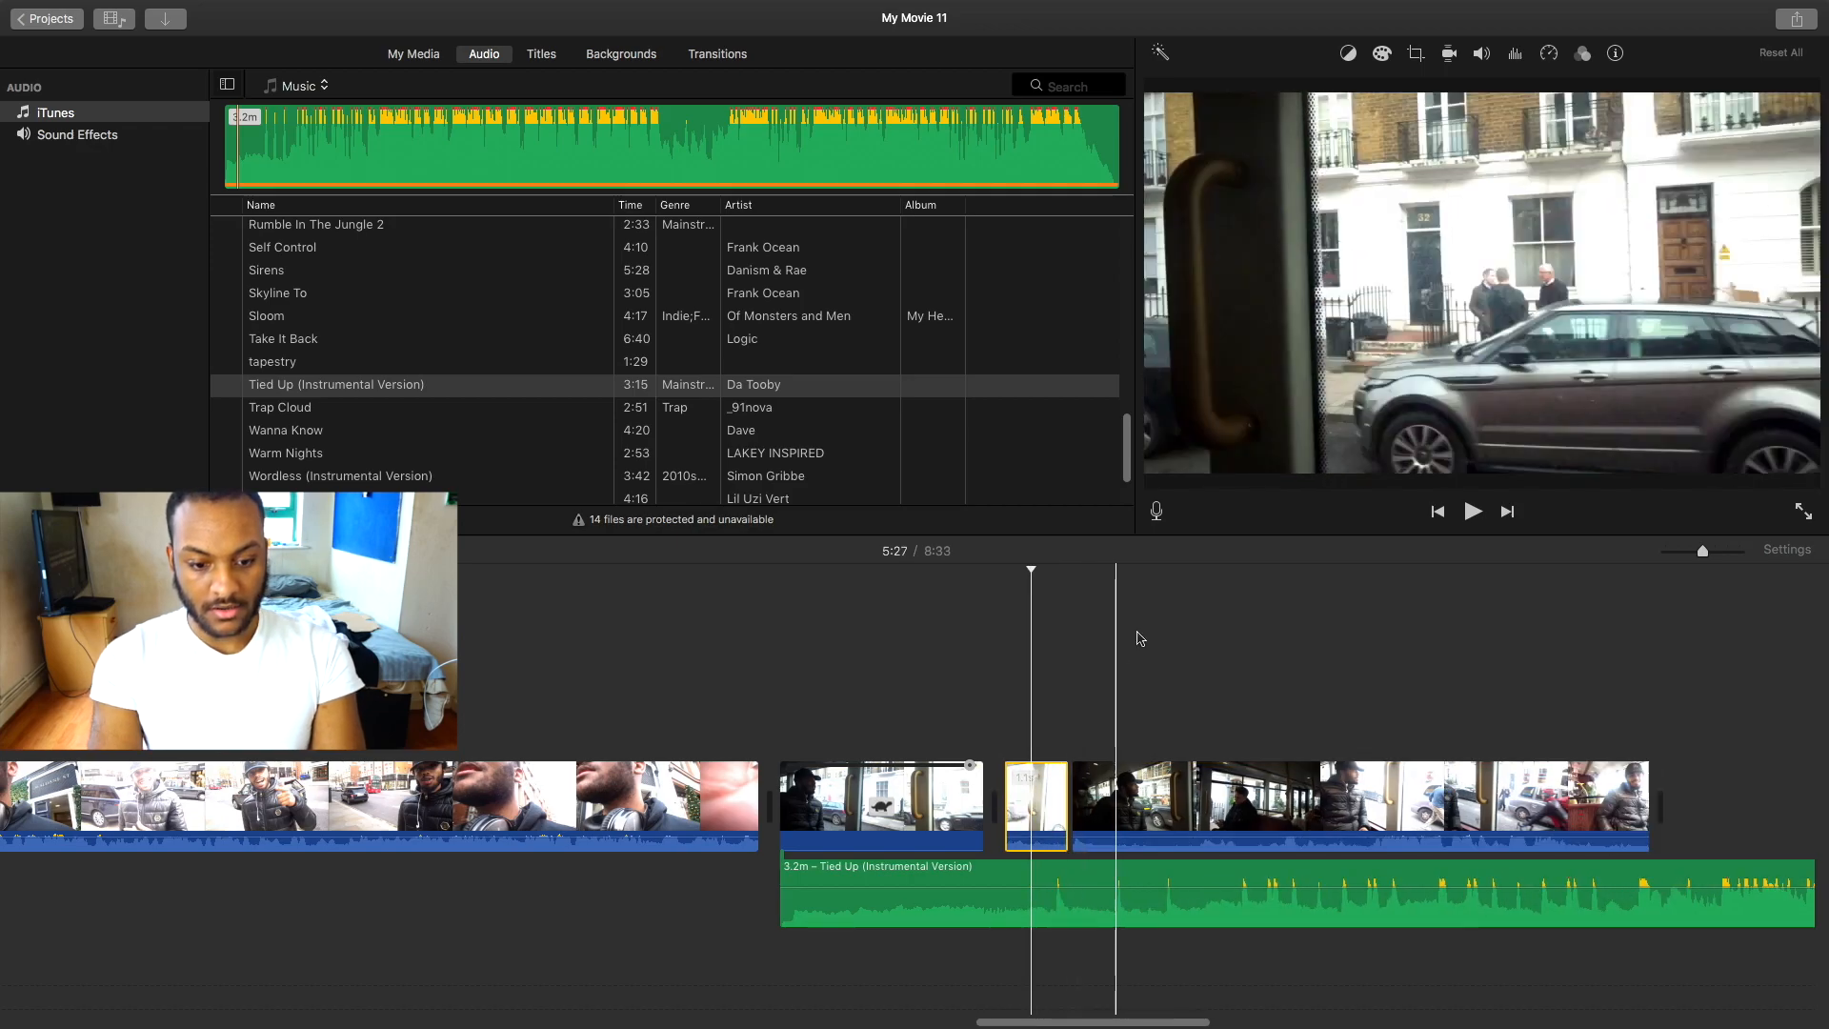
{"action": "left_click", "coordinate": [1549, 54]}
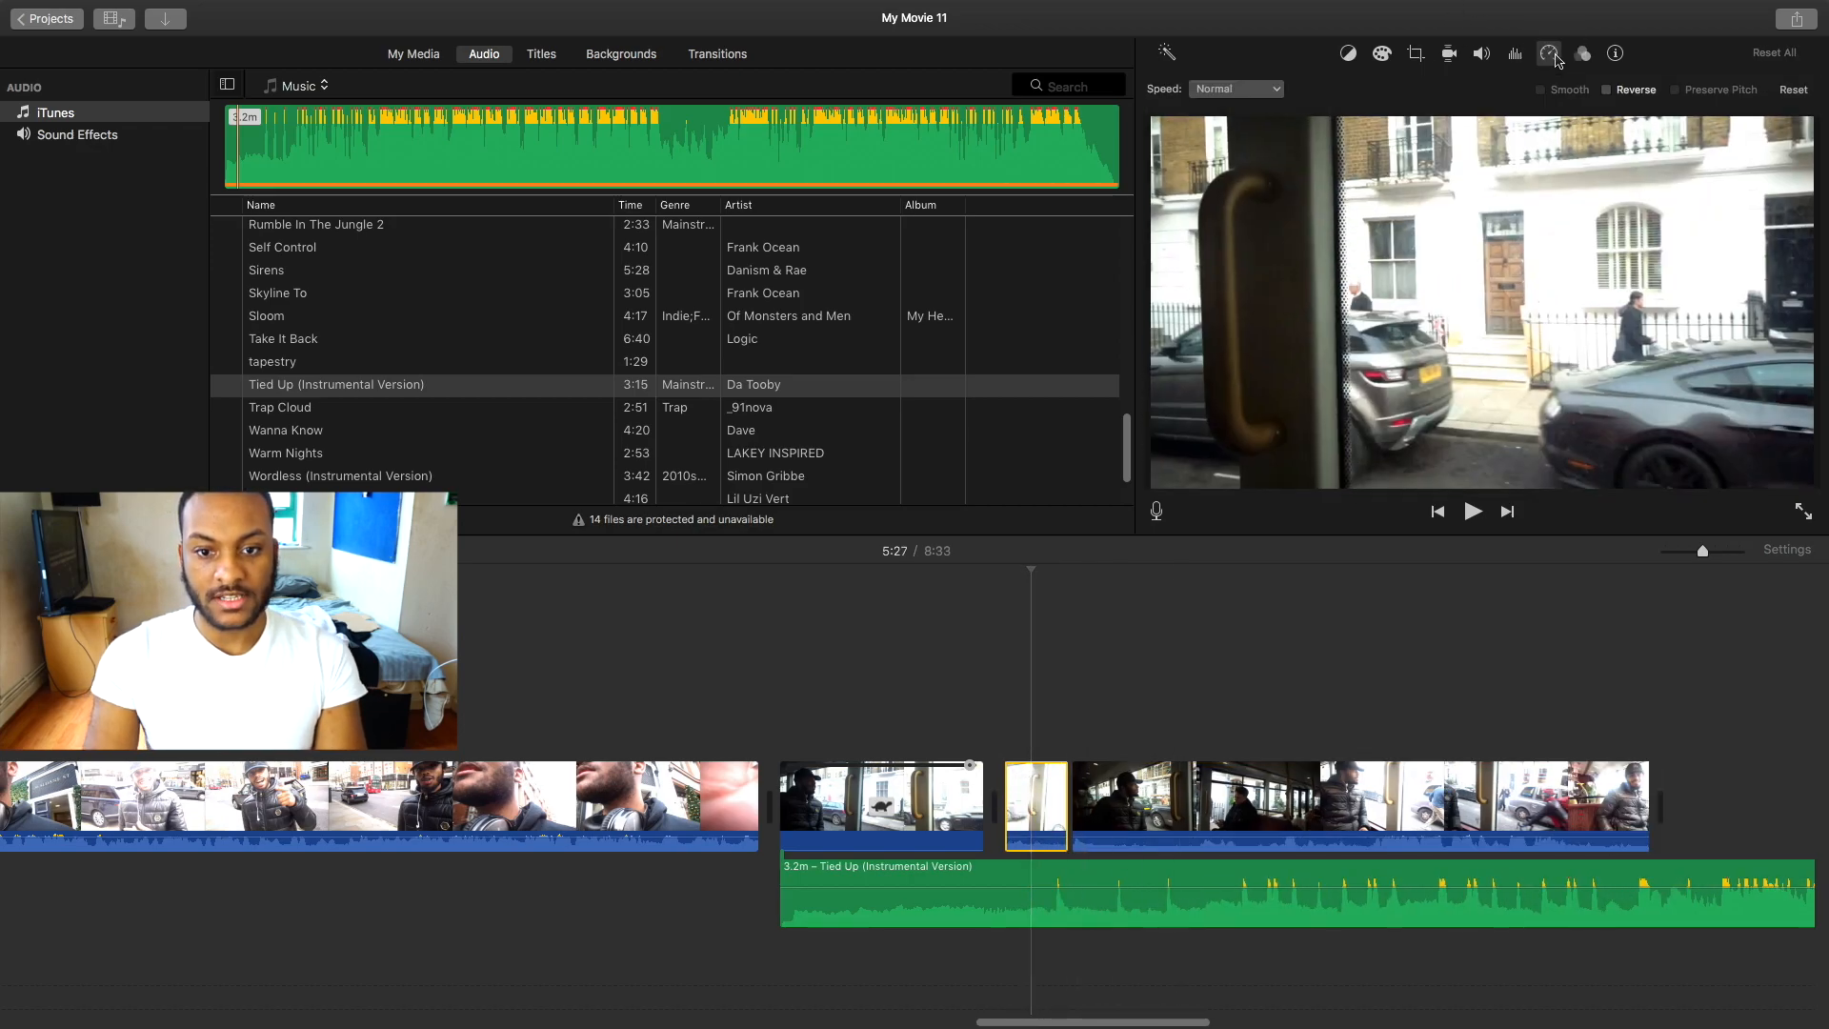
{"action": "left_click", "coordinate": [1230, 88]}
{"action": "left_click", "coordinate": [1229, 111]}
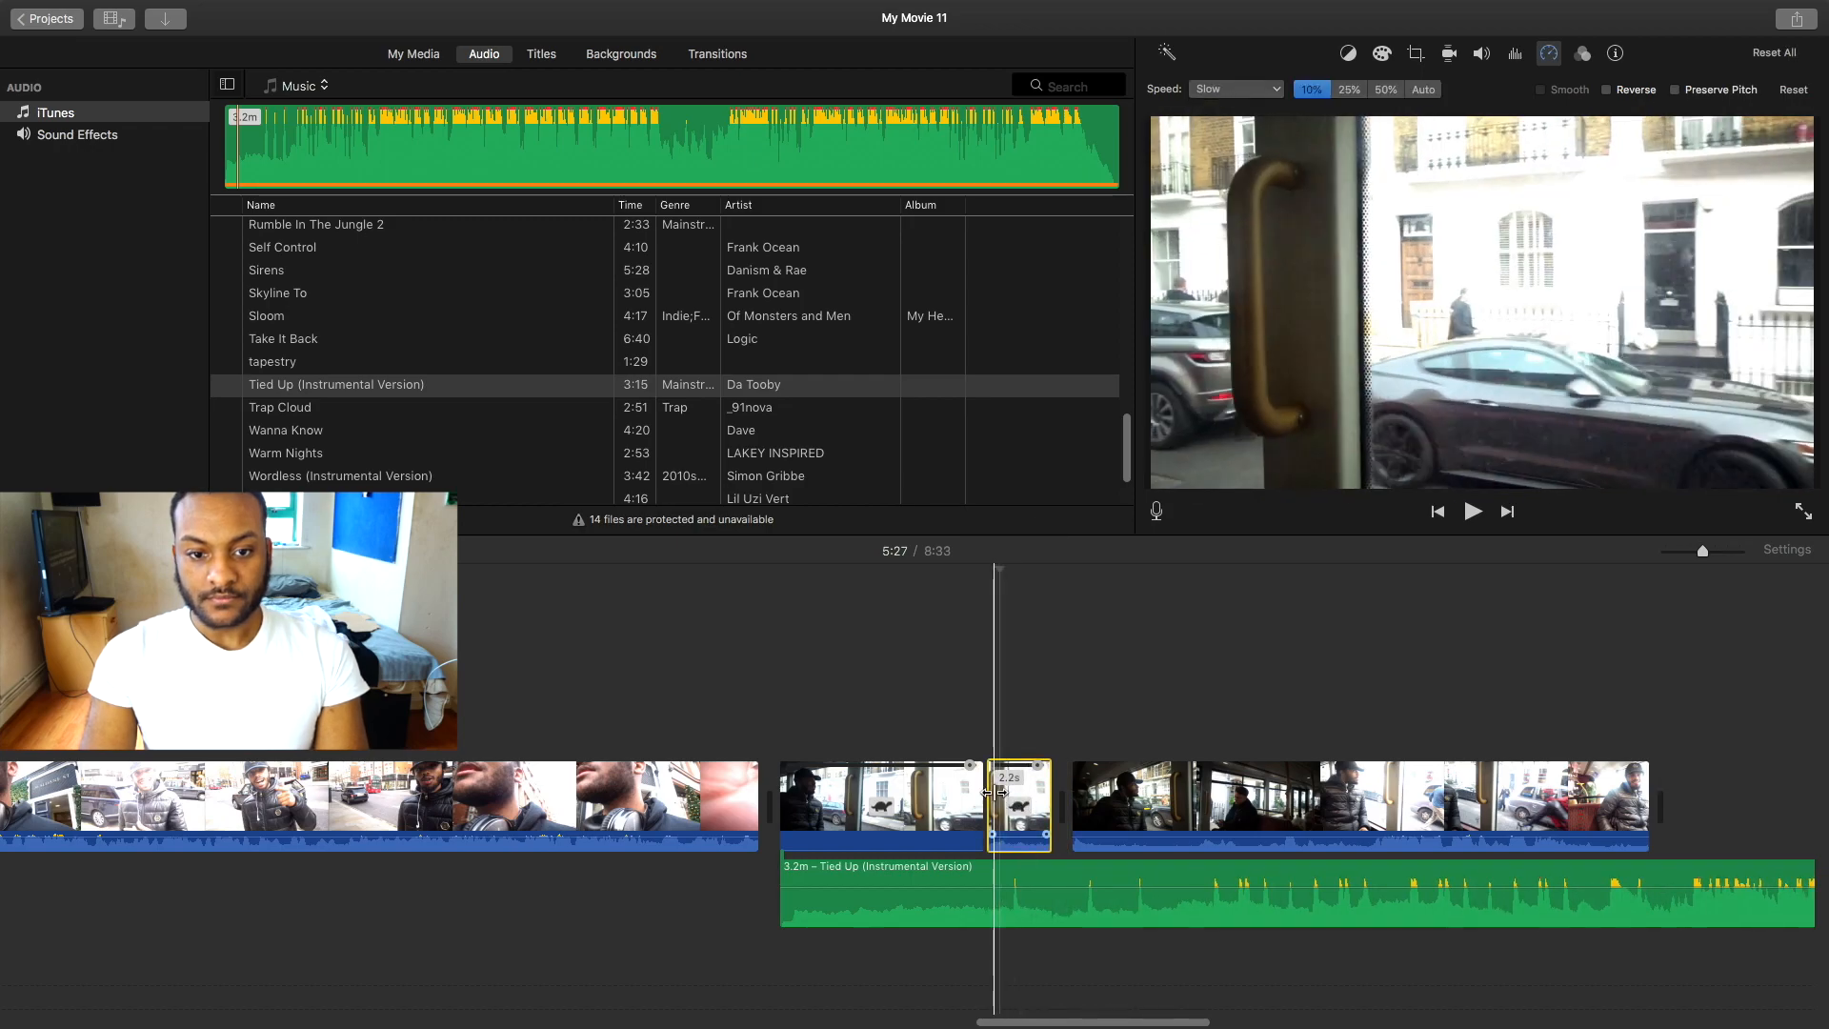
Play back the second slowed segment with the music and check its volume settings.
{"action": "key", "text": "space"}
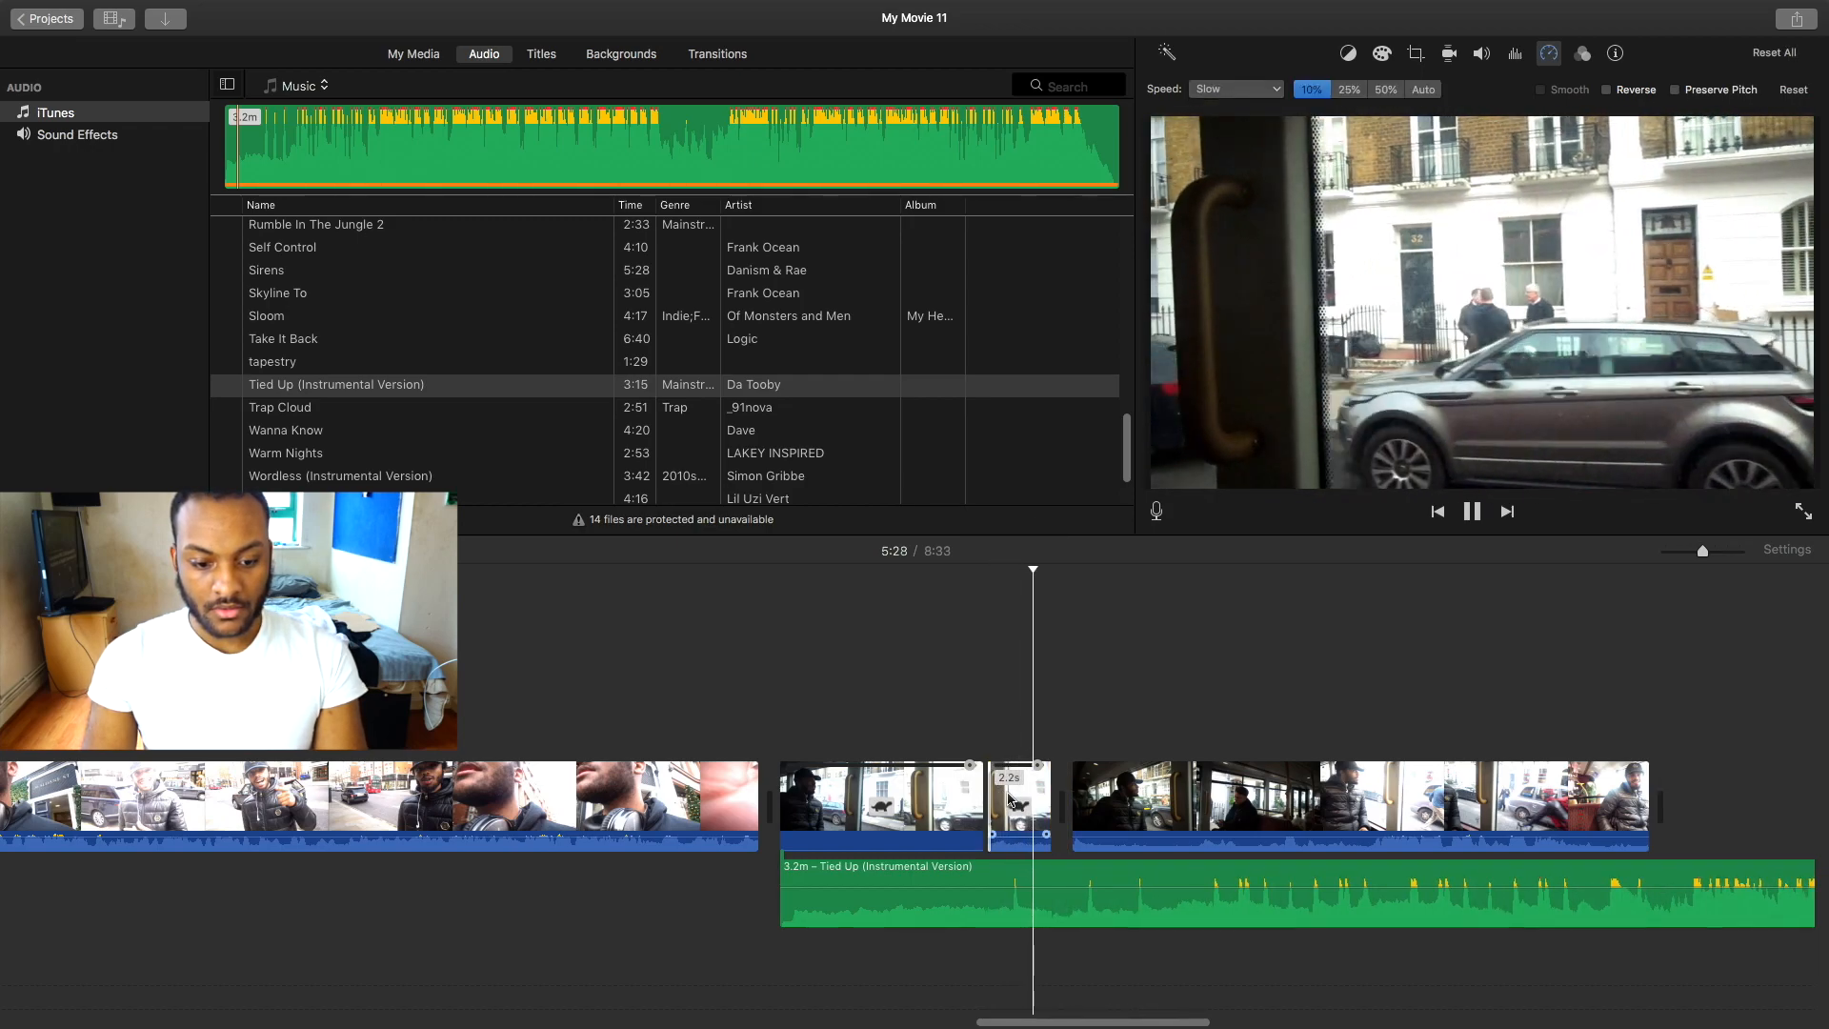
{"action": "left_click", "coordinate": [1482, 53]}
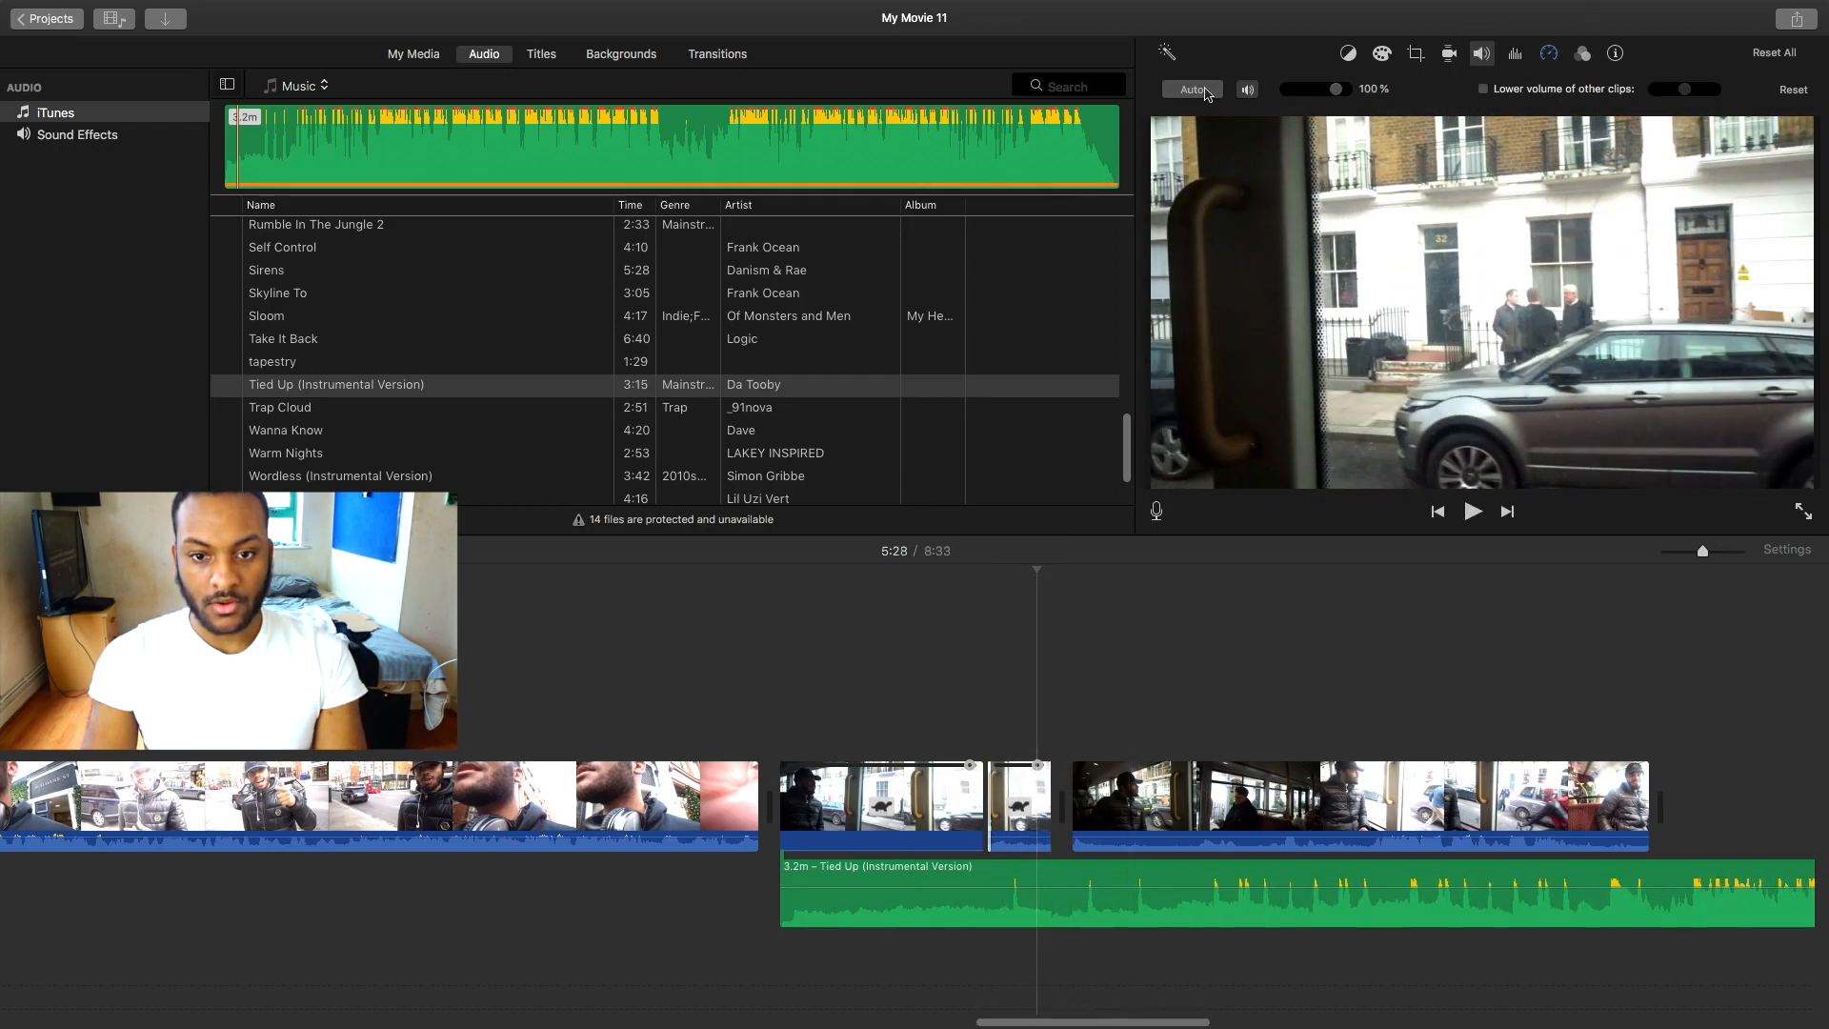
{"action": "left_click", "coordinate": [991, 701]}
{"action": "key", "text": "space"}
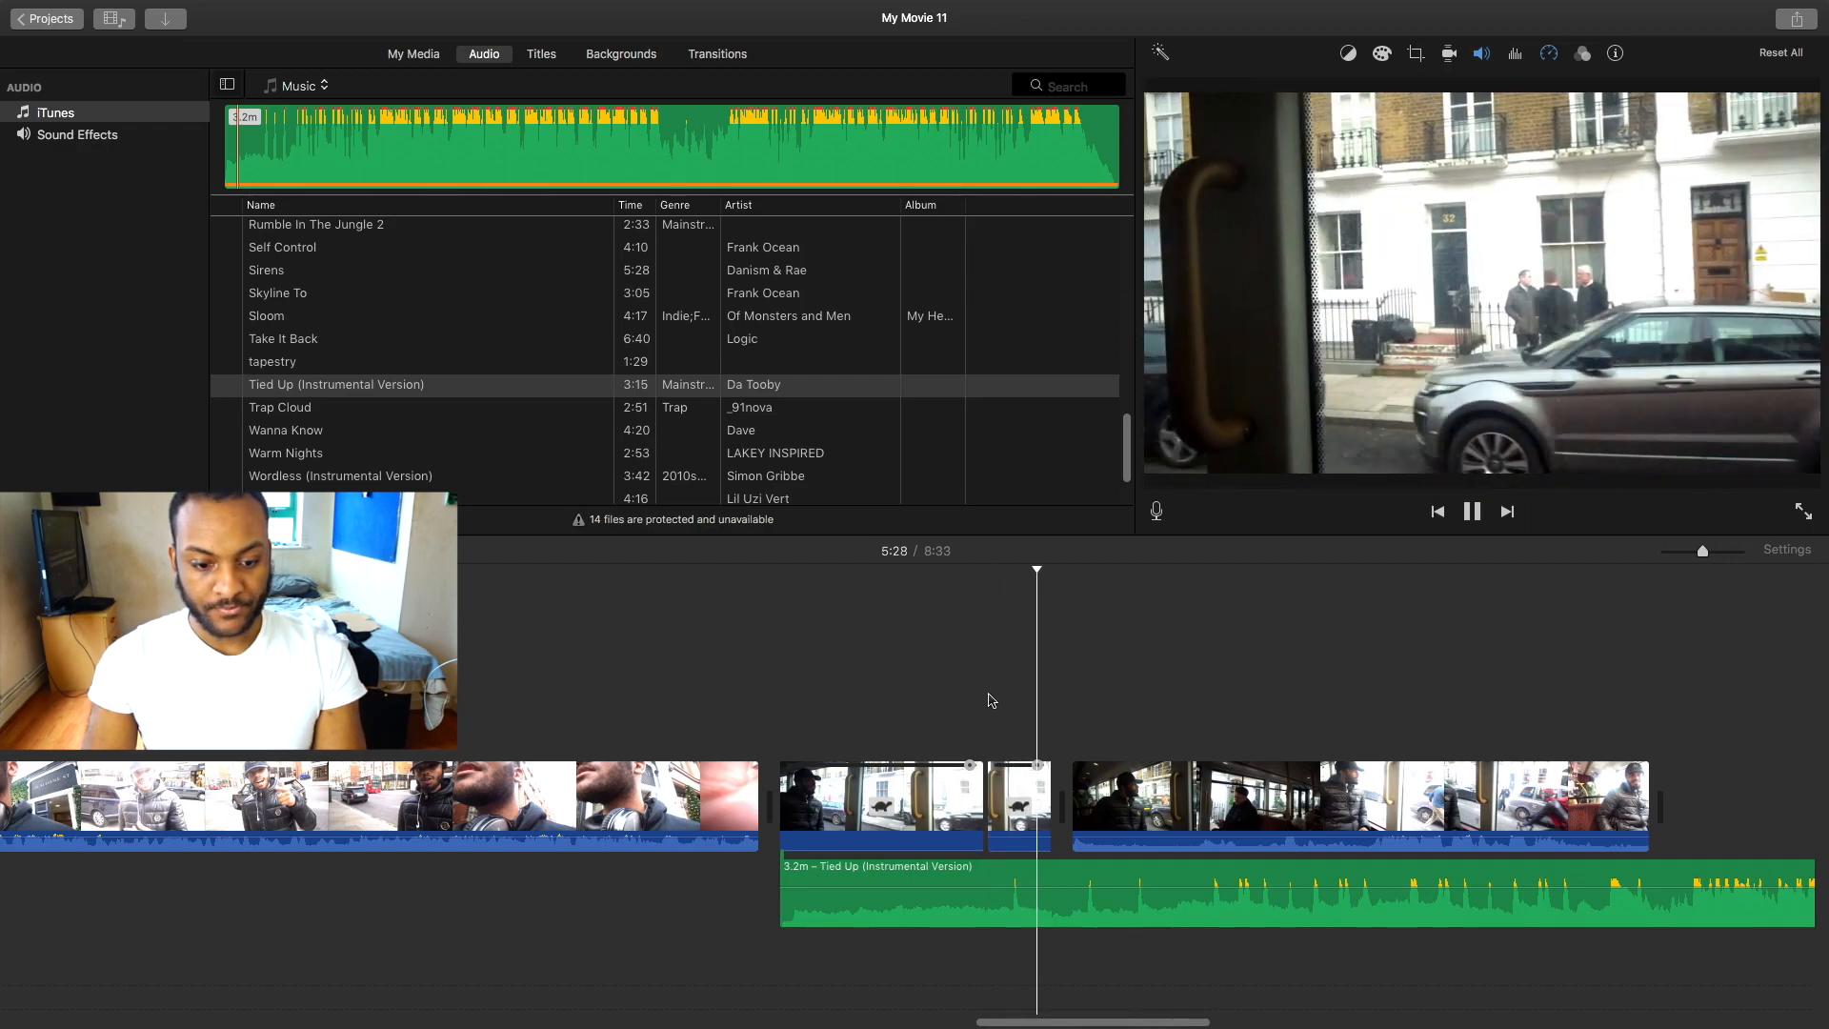
Play back the slowed segments with the music and return the playhead to the start of the first slowed segment.
{"action": "key", "text": "space"}
{"action": "left_click", "coordinate": [903, 716]}
{"action": "key", "text": "space"}
{"action": "key", "text": "space"}
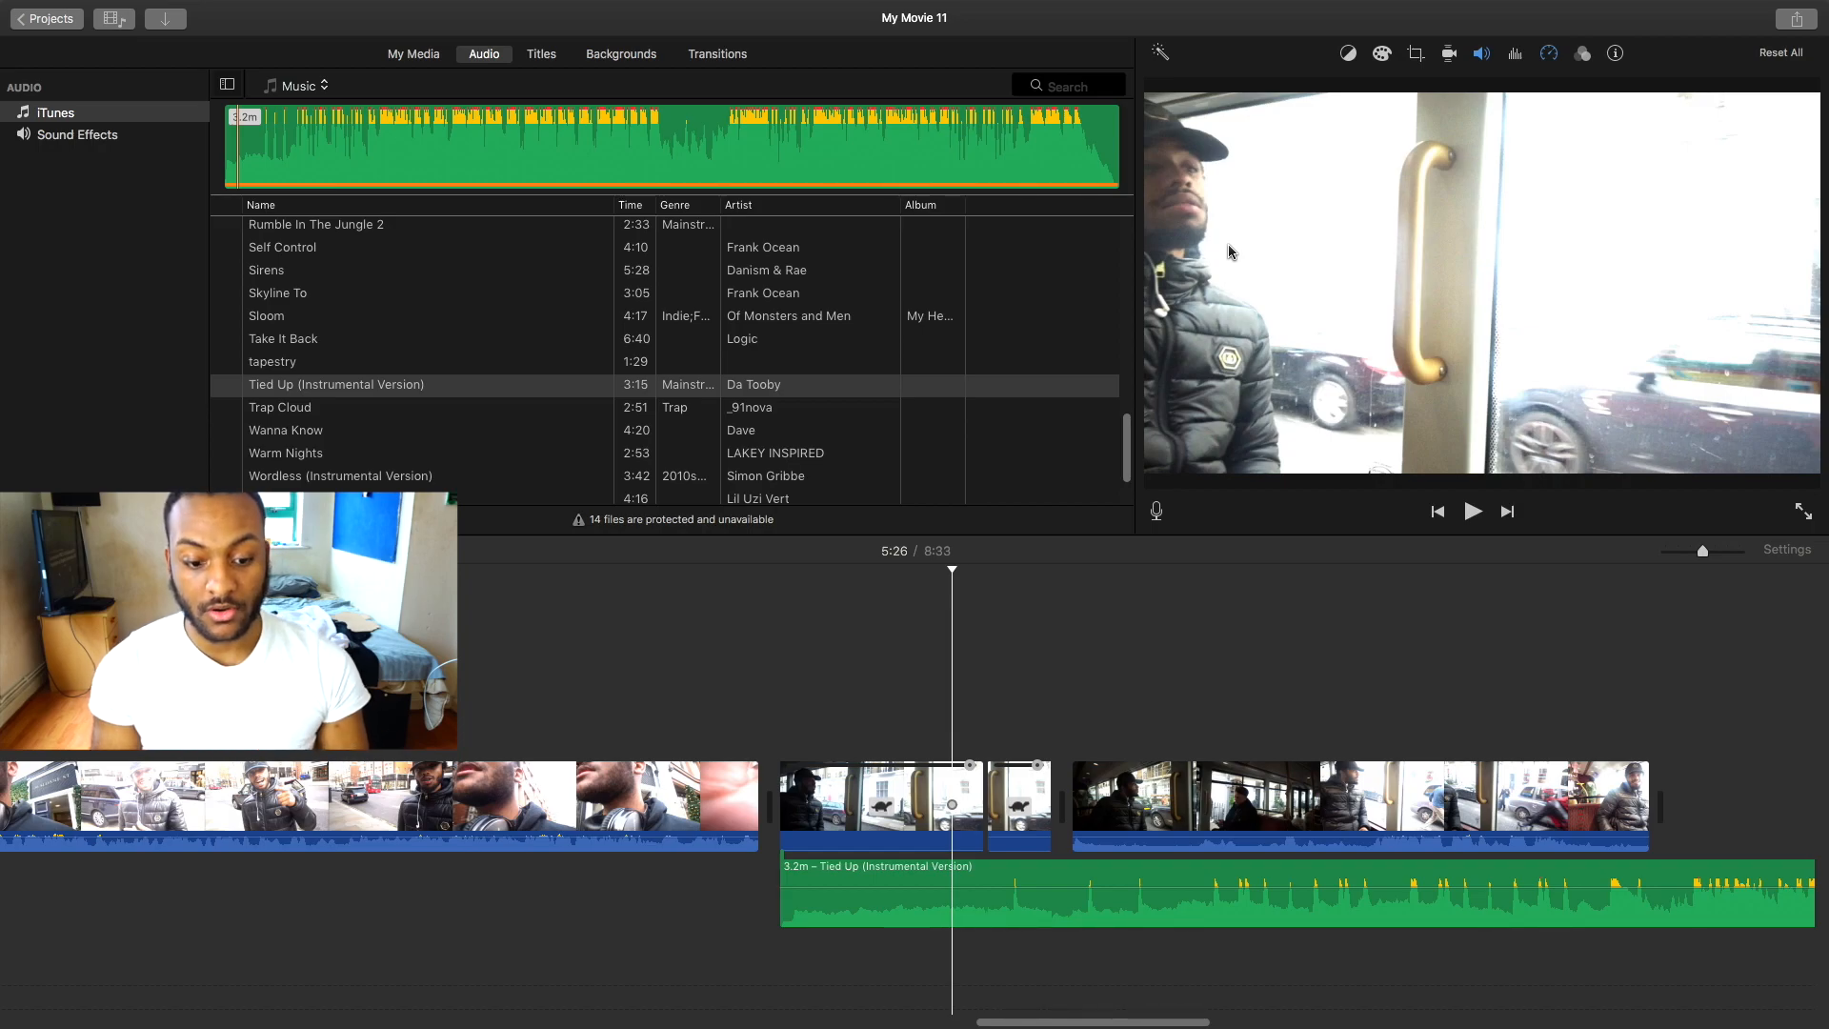
{"action": "left_click", "coordinate": [779, 756]}
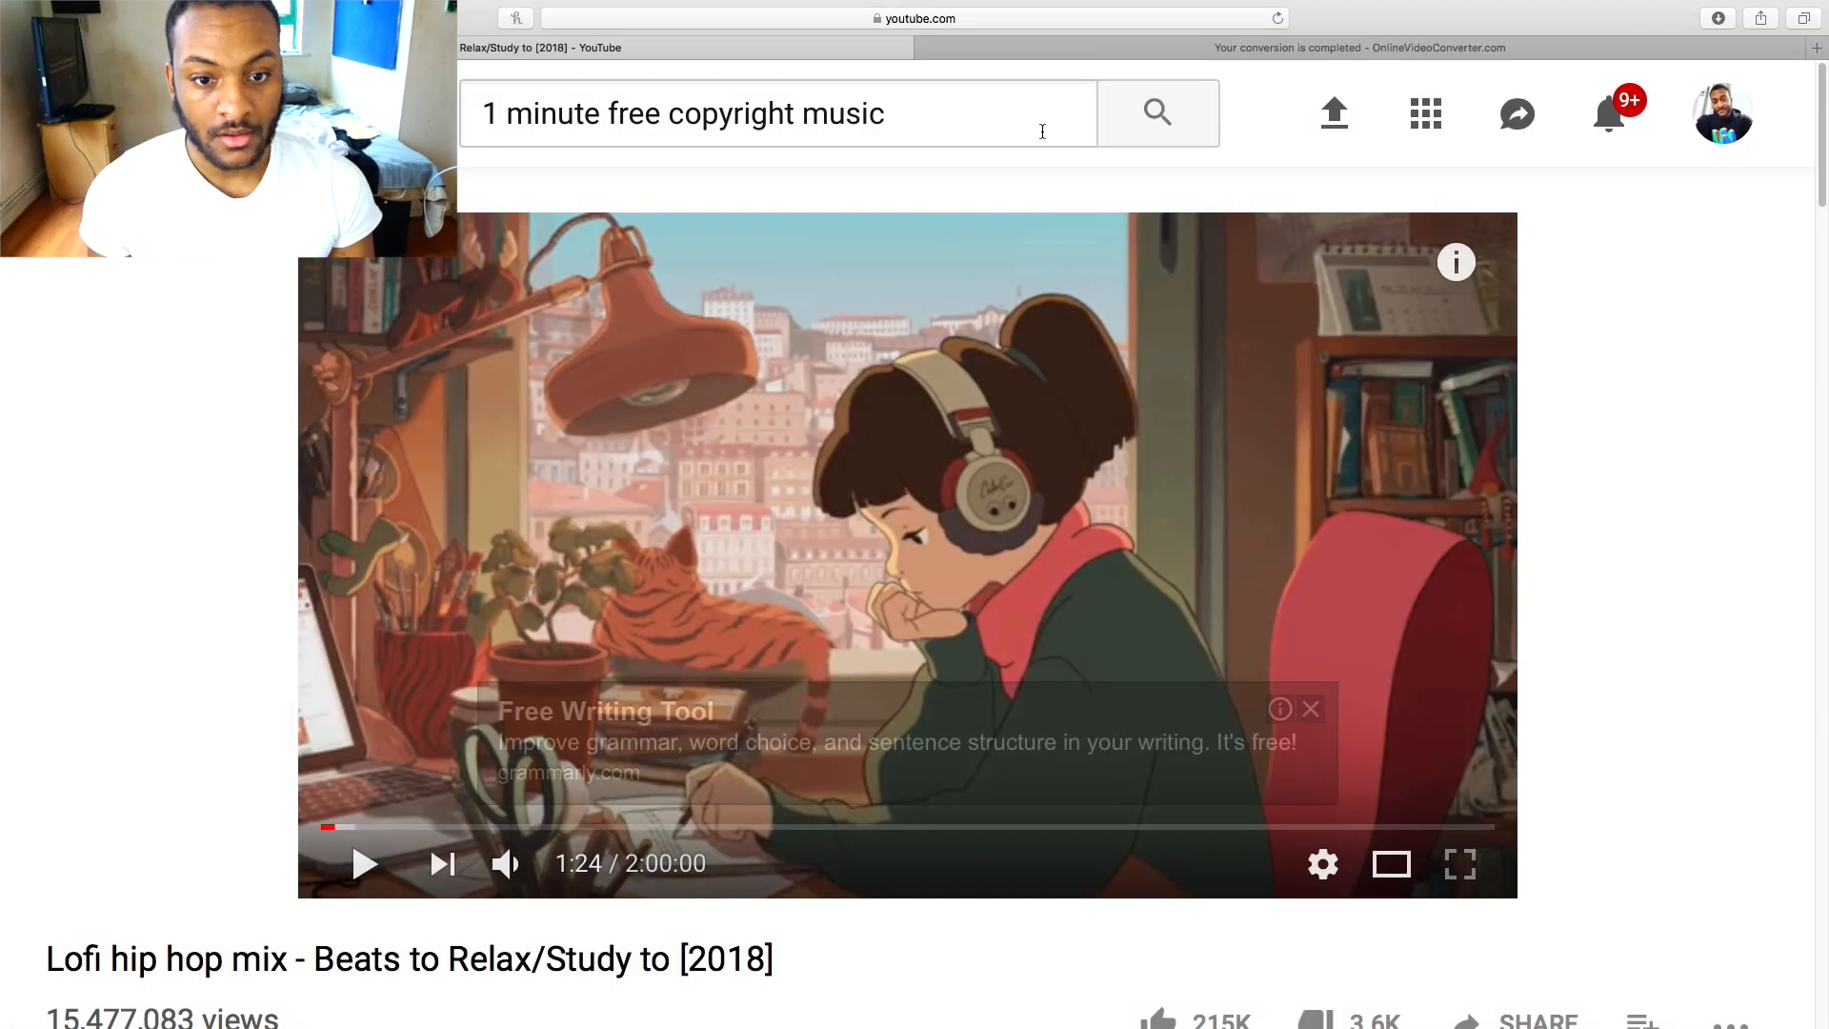
Change the YouTube search query to "non copyright music" and run the search.
{"action": "left_click", "coordinate": [983, 127]}
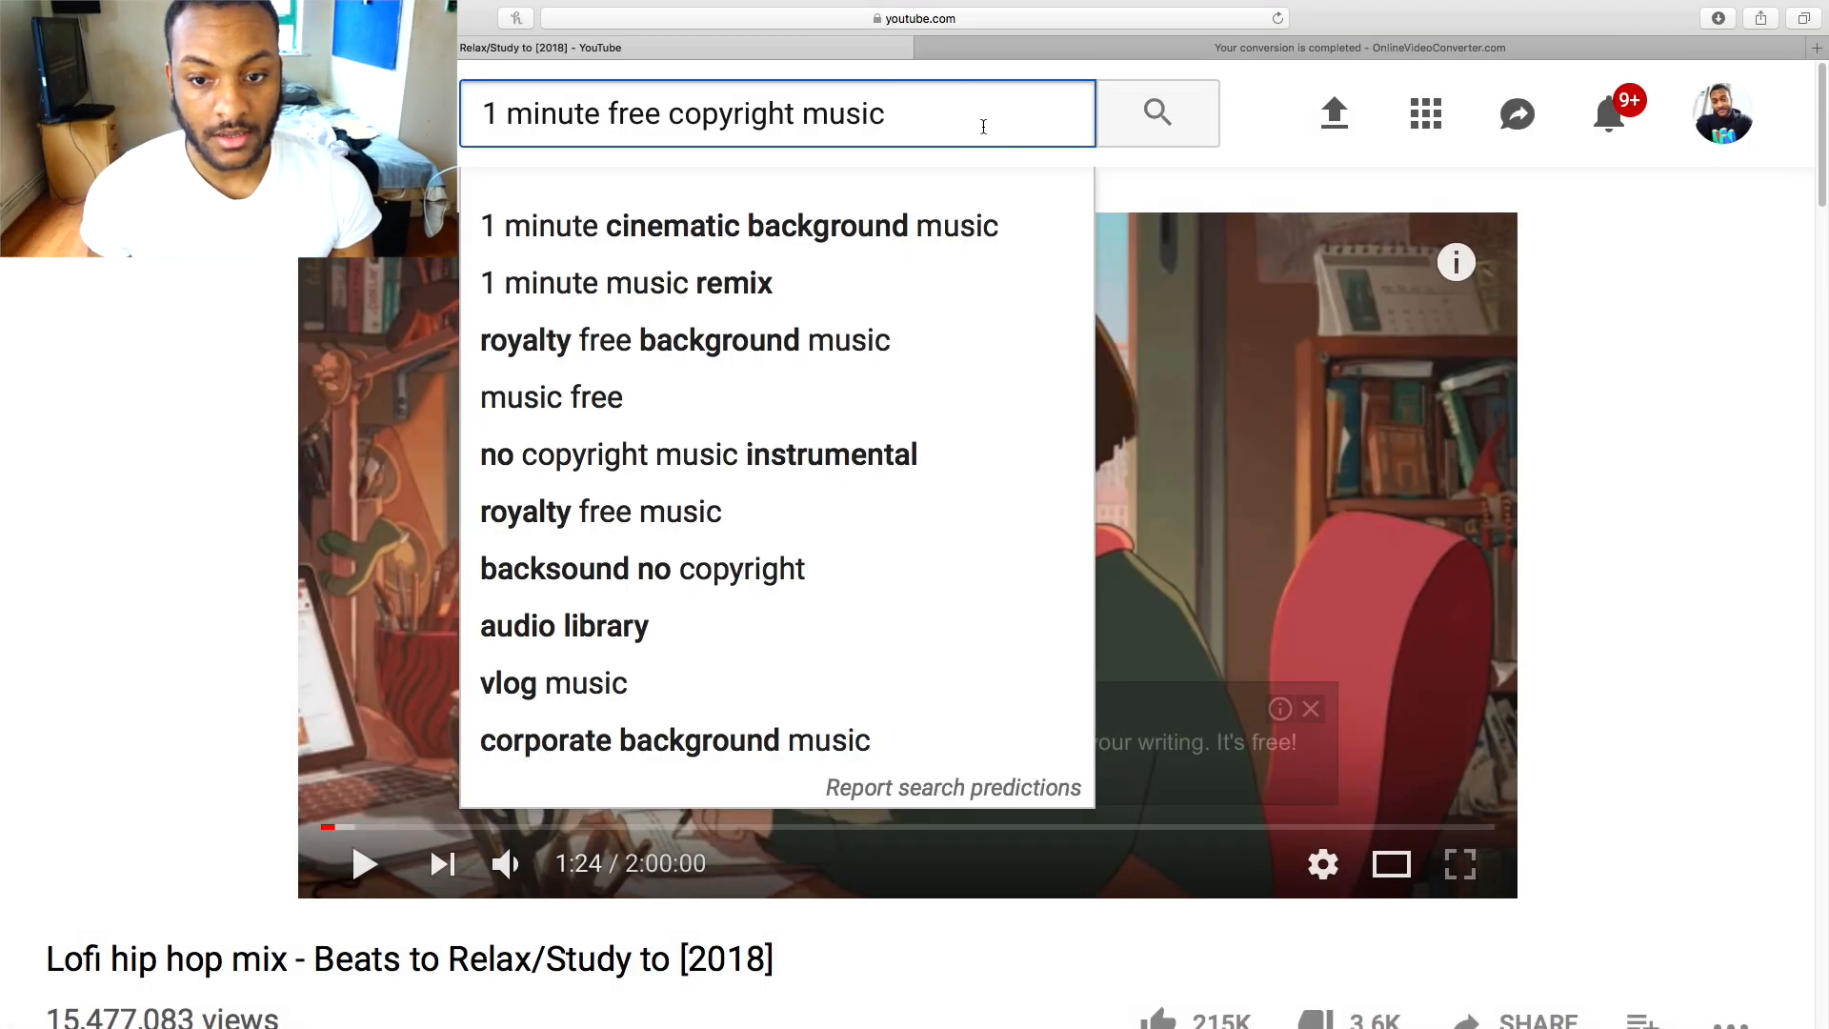
{"action": "key", "text": "Left"}
{"action": "key", "text": "Left"}
{"action": "key", "text": "Left"}
{"action": "key", "text": "Left"}
{"action": "key", "text": "Left"}
{"action": "key", "text": "Left"}
{"action": "key", "text": "Left"}
{"action": "key", "text": "Left"}
{"action": "key", "text": "Left"}
{"action": "key", "text": "Left"}
{"action": "key", "text": "Left"}
{"action": "key", "text": "Left"}
{"action": "key", "text": "Left"}
{"action": "key", "text": "Left"}
{"action": "key", "text": "Left"}
{"action": "key", "text": "Left"}
{"action": "key", "text": "Left"}
{"action": "key", "text": "Left"}
{"action": "key", "text": "Left"}
{"action": "key", "text": "Left"}
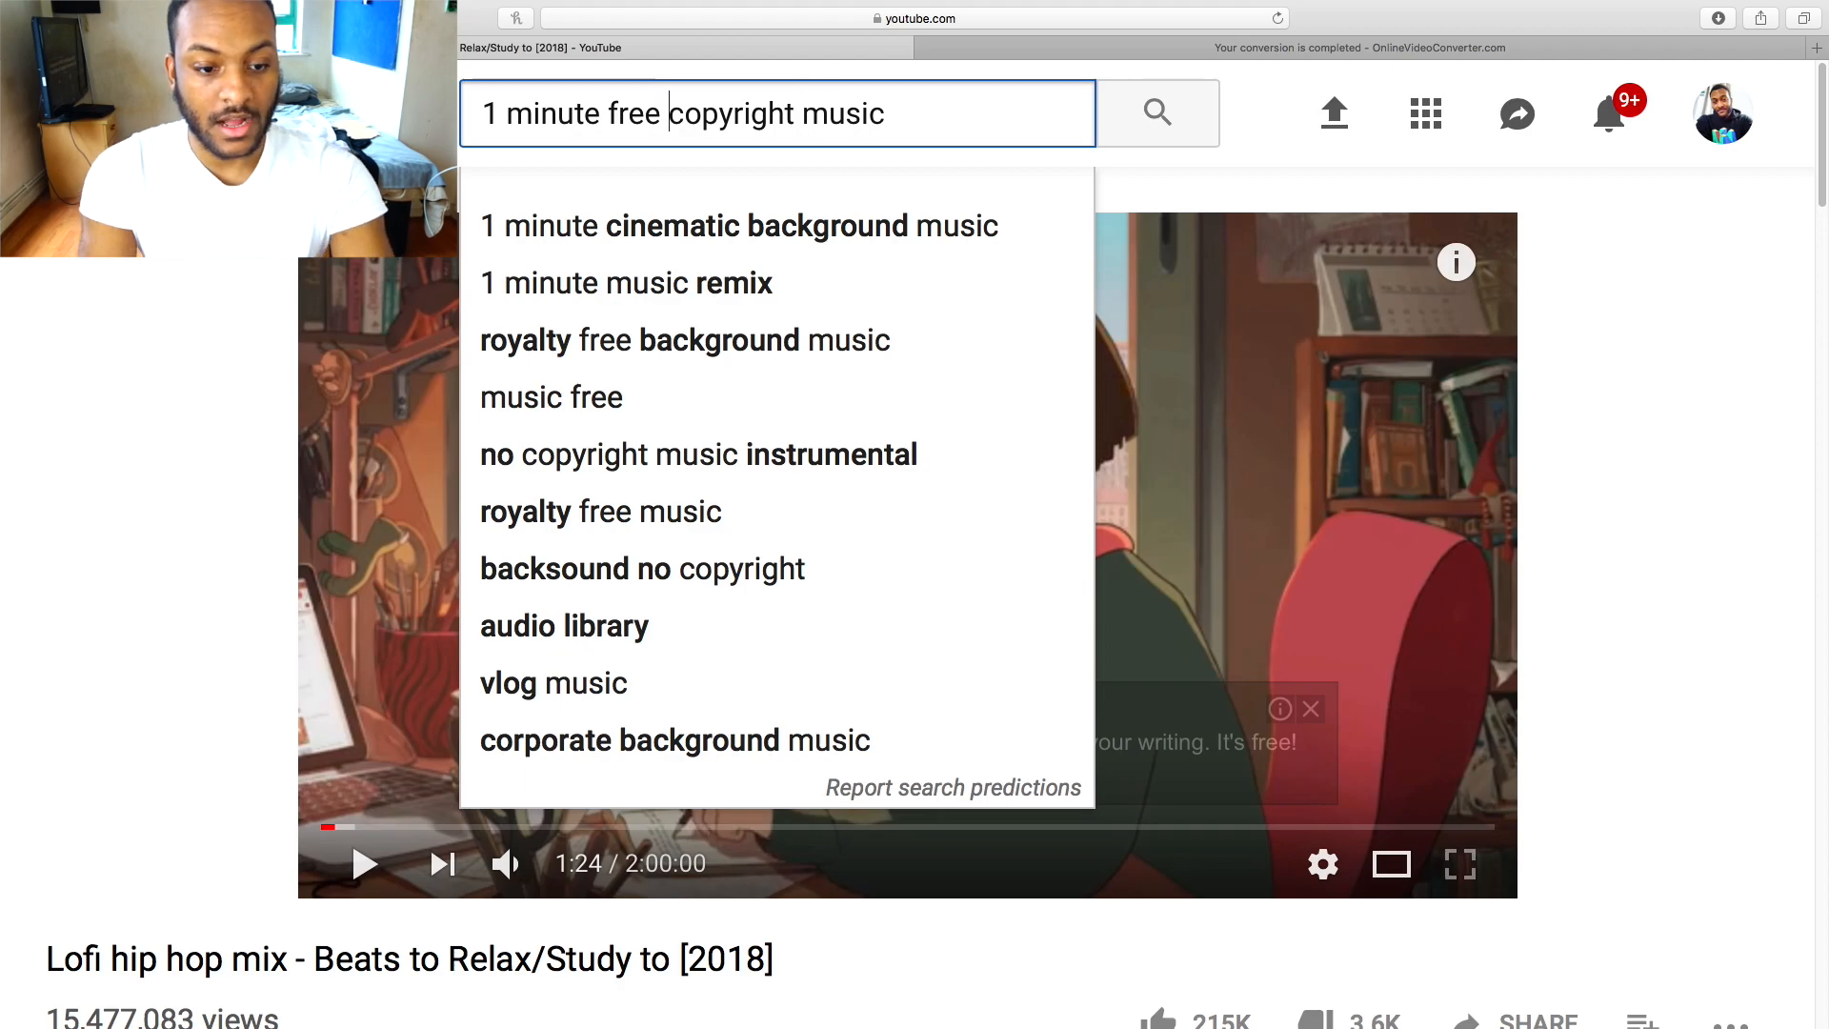
{"action": "key", "text": "Right"}
{"action": "key", "text": "Right"}
{"action": "key", "text": "Right"}
{"action": "key", "text": "Right"}
{"action": "key", "text": "Right"}
{"action": "key", "text": "BackSpace"}
{"action": "key", "text": "BackSpace"}
{"action": "key", "text": "BackSpace"}
{"action": "key", "text": "BackSpace"}
{"action": "key", "text": "BackSpace"}
{"action": "key", "text": "BackSpace"}
{"action": "key", "text": "BackSpace"}
{"action": "key", "text": "BackSpace"}
{"action": "key", "text": "BackSpace"}
{"action": "key", "text": "BackSpace"}
{"action": "key", "text": "BackSpace"}
{"action": "key", "text": "BackSpace"}
{"action": "key", "text": "BackSpace"}
{"action": "key", "text": "BackSpace"}
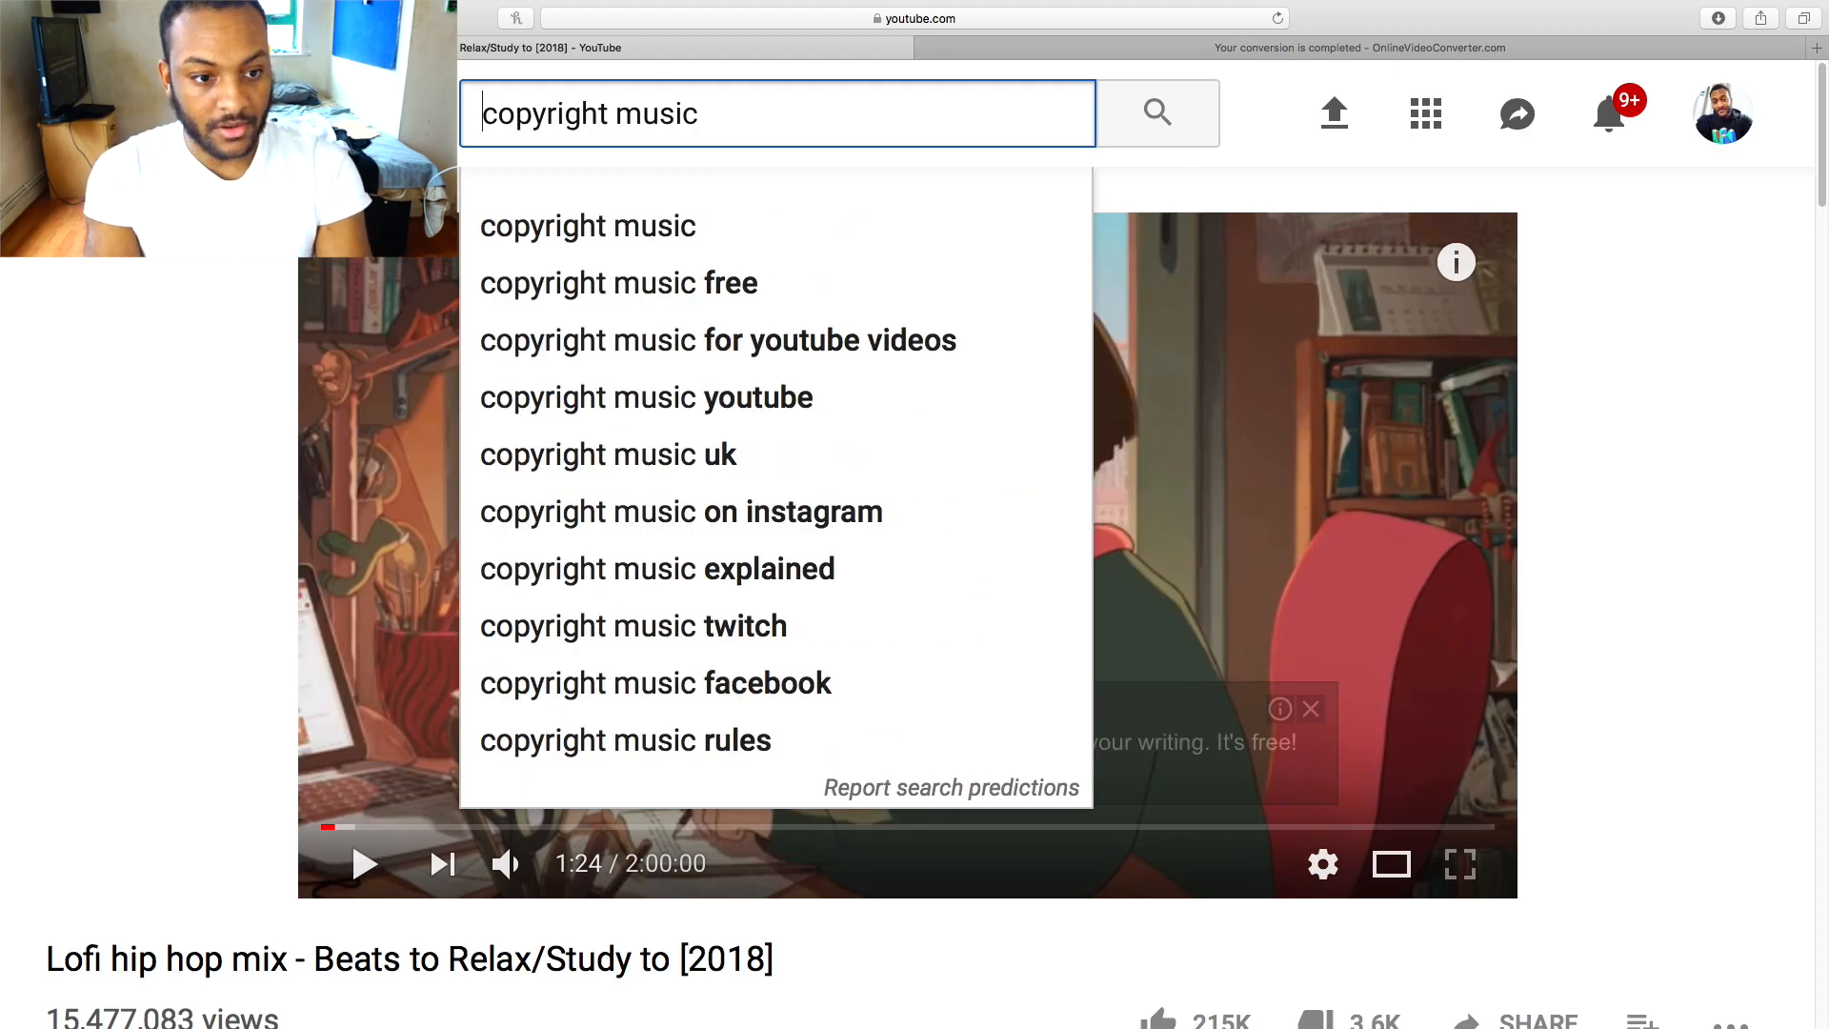
{"action": "type", "text": "non"}
{"action": "key", "text": "Return"}
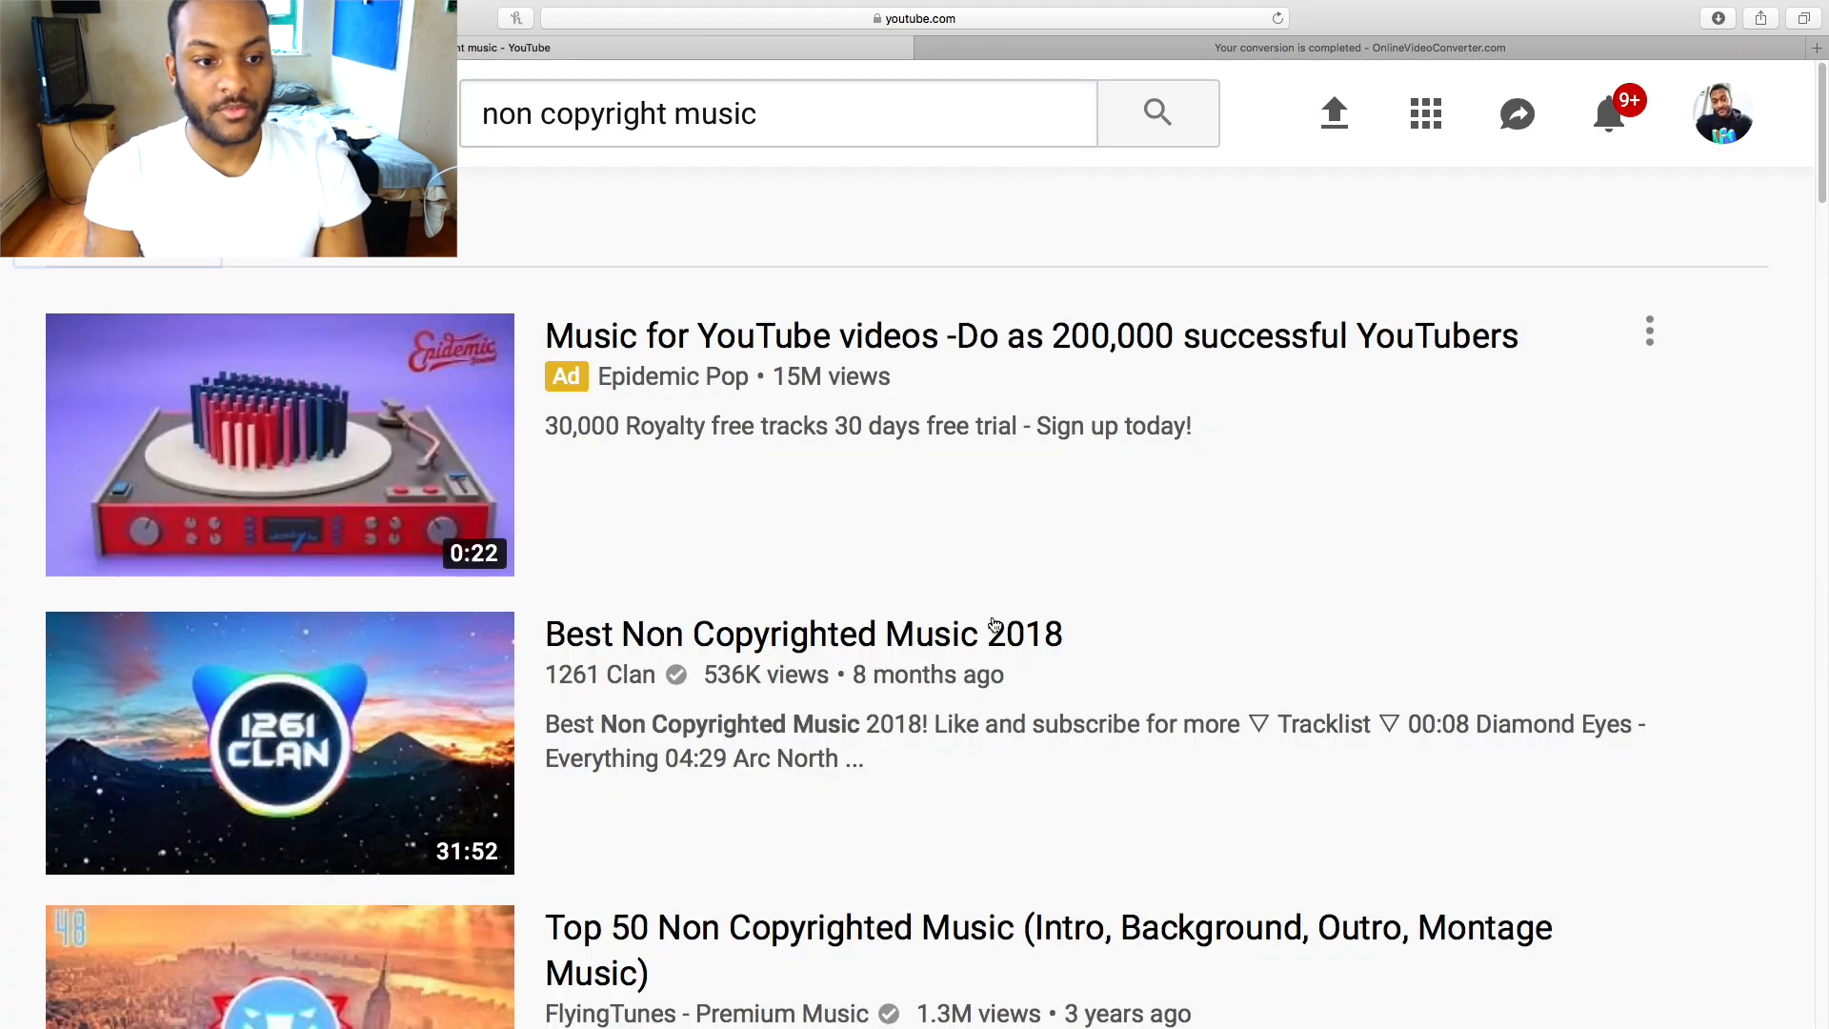
Skim the search results and filter them by type to Channel.
{"action": "scroll", "coordinate": [988, 615], "scroll_direction": "down", "scroll_amount": 8}
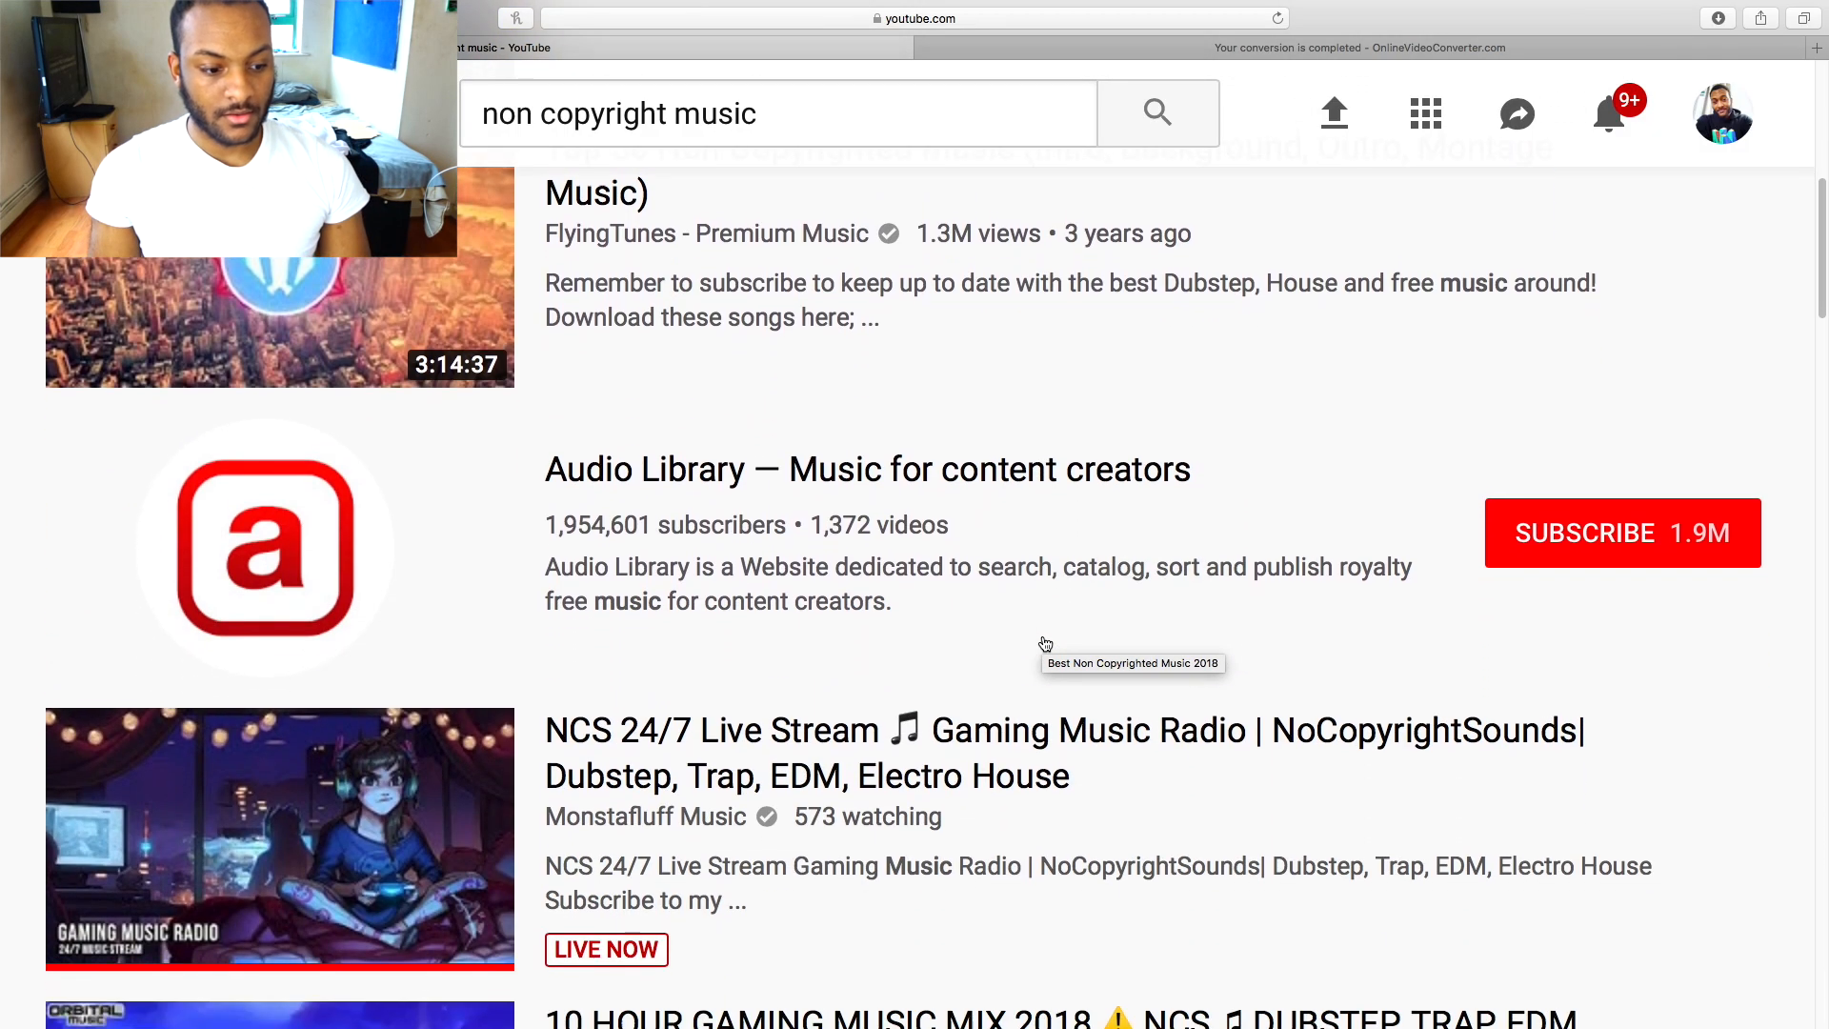
{"action": "scroll", "coordinate": [495, 286], "scroll_direction": "up", "scroll_amount": 9}
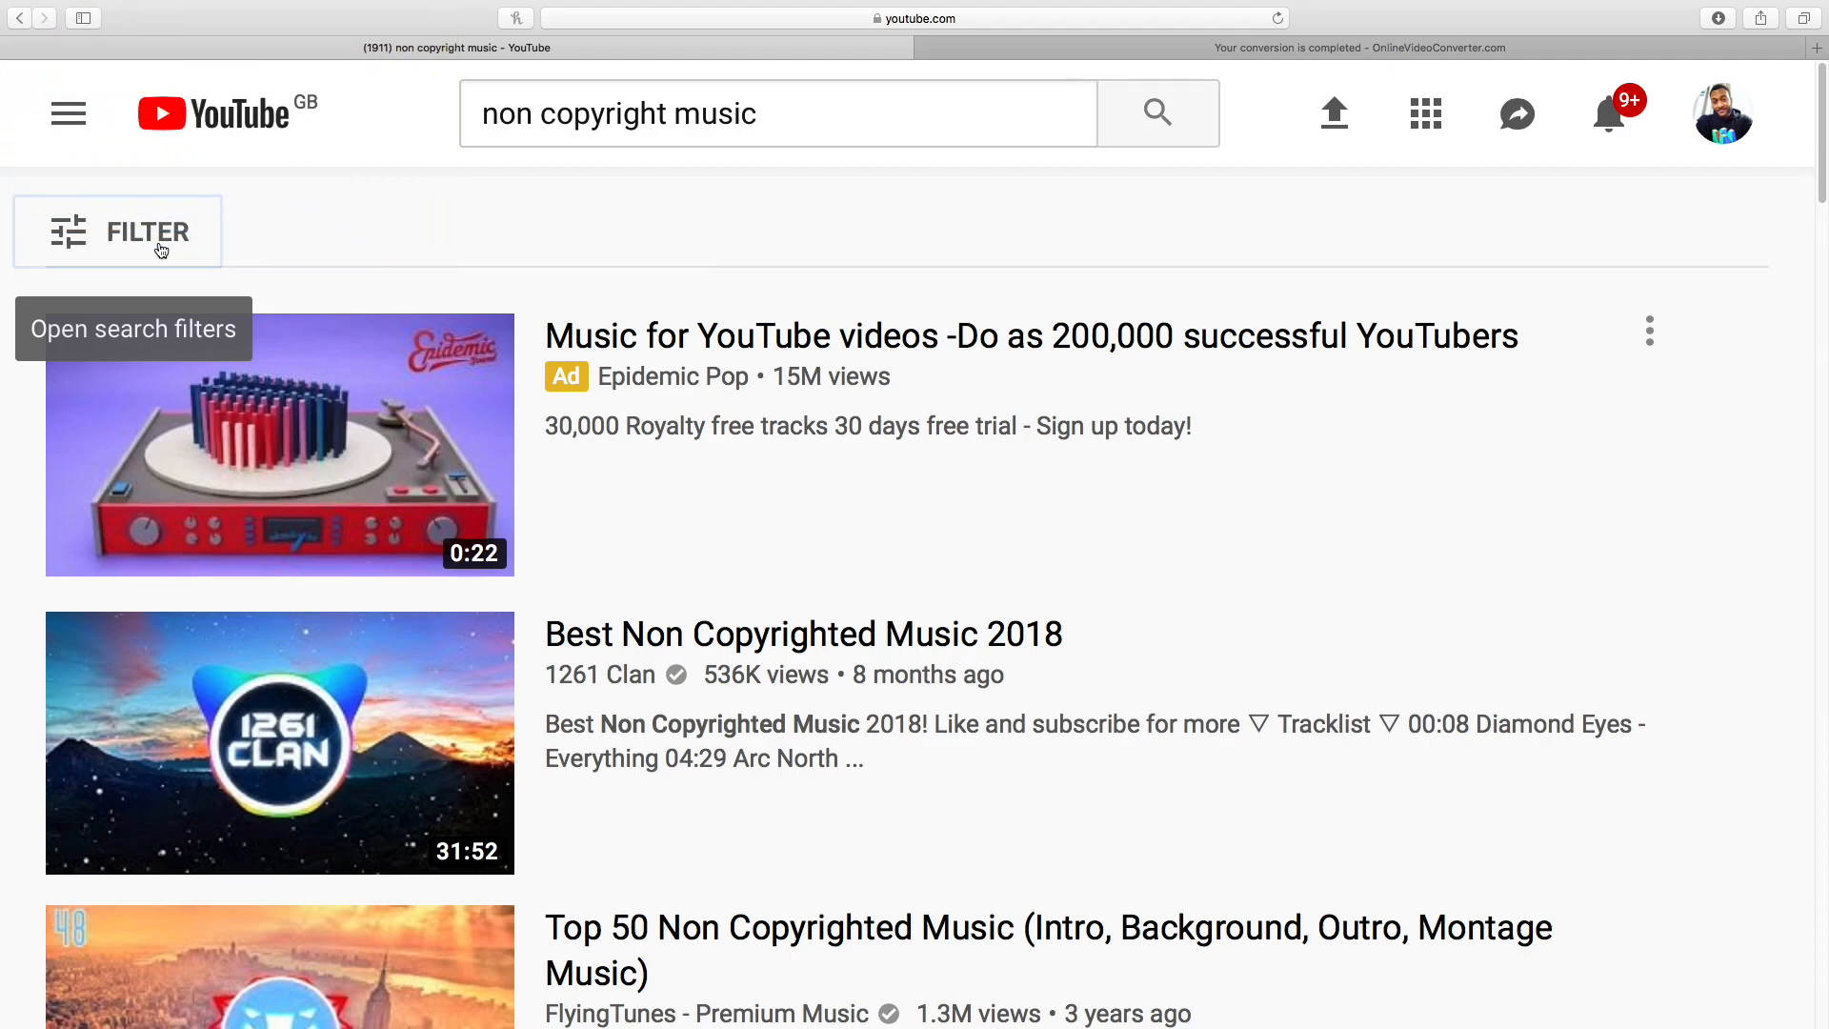
{"action": "left_click", "coordinate": [159, 244]}
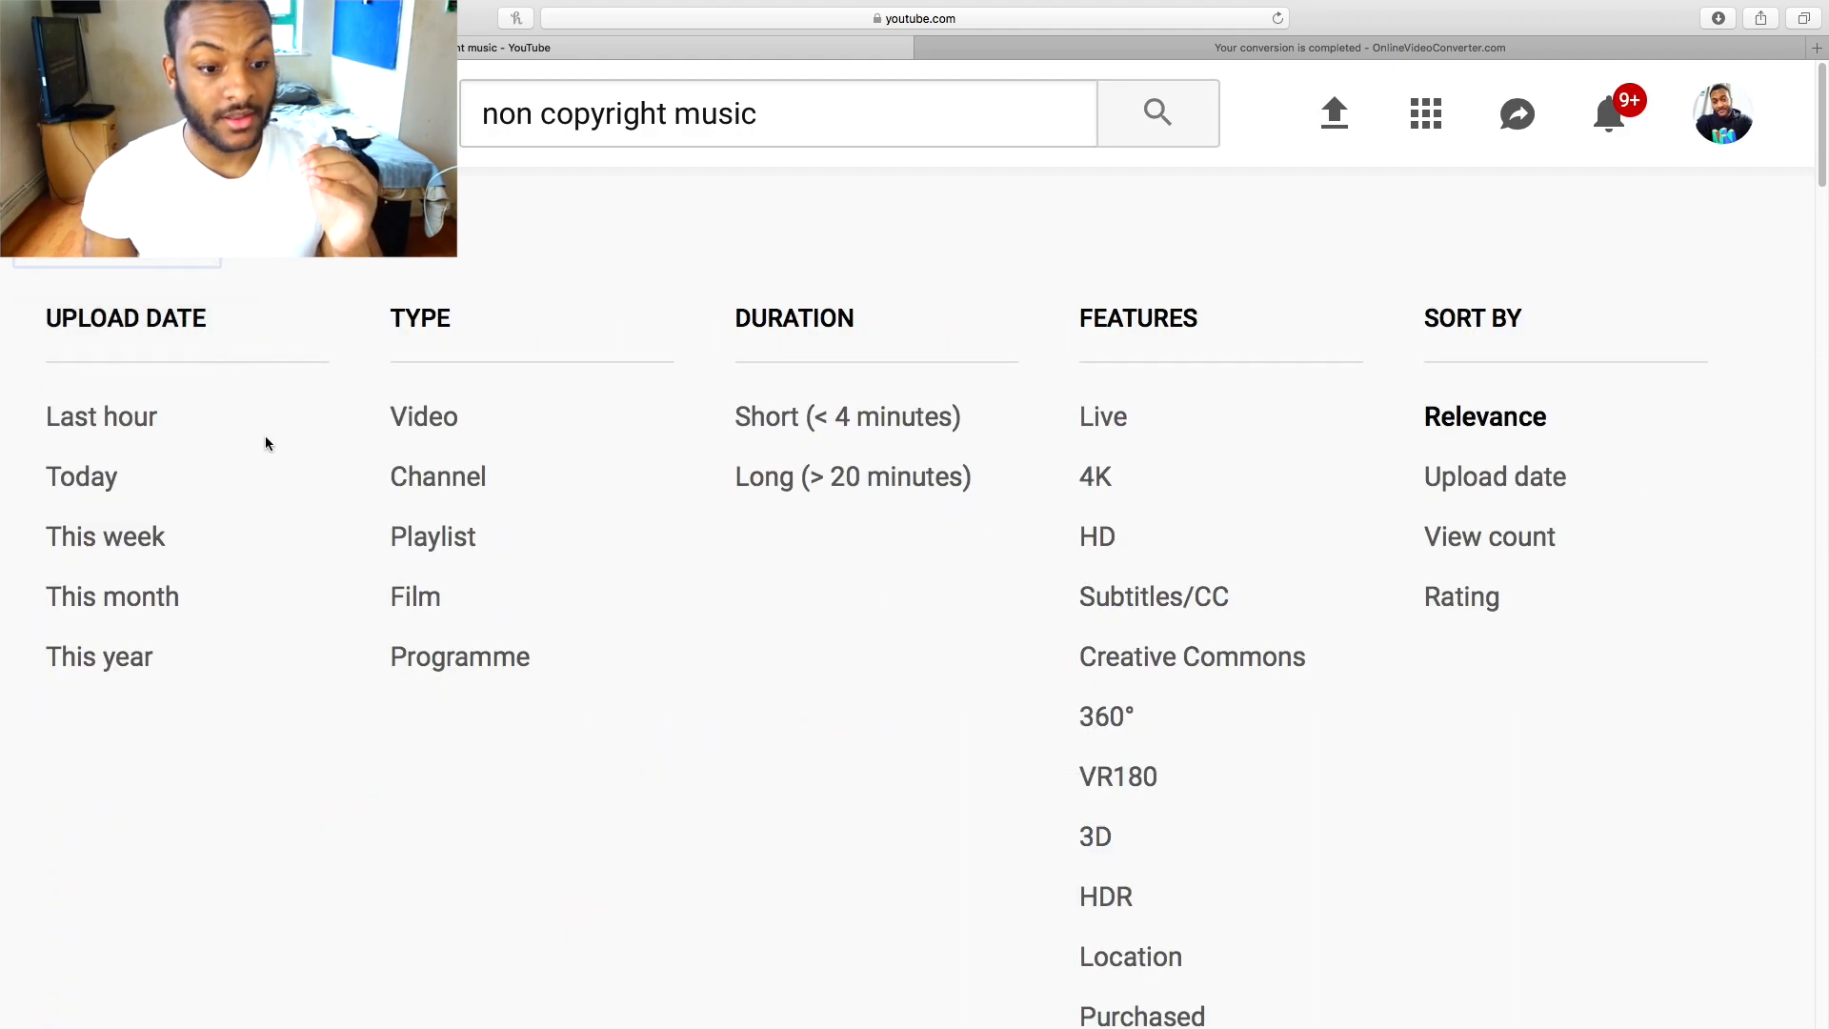
{"action": "left_click", "coordinate": [460, 484]}
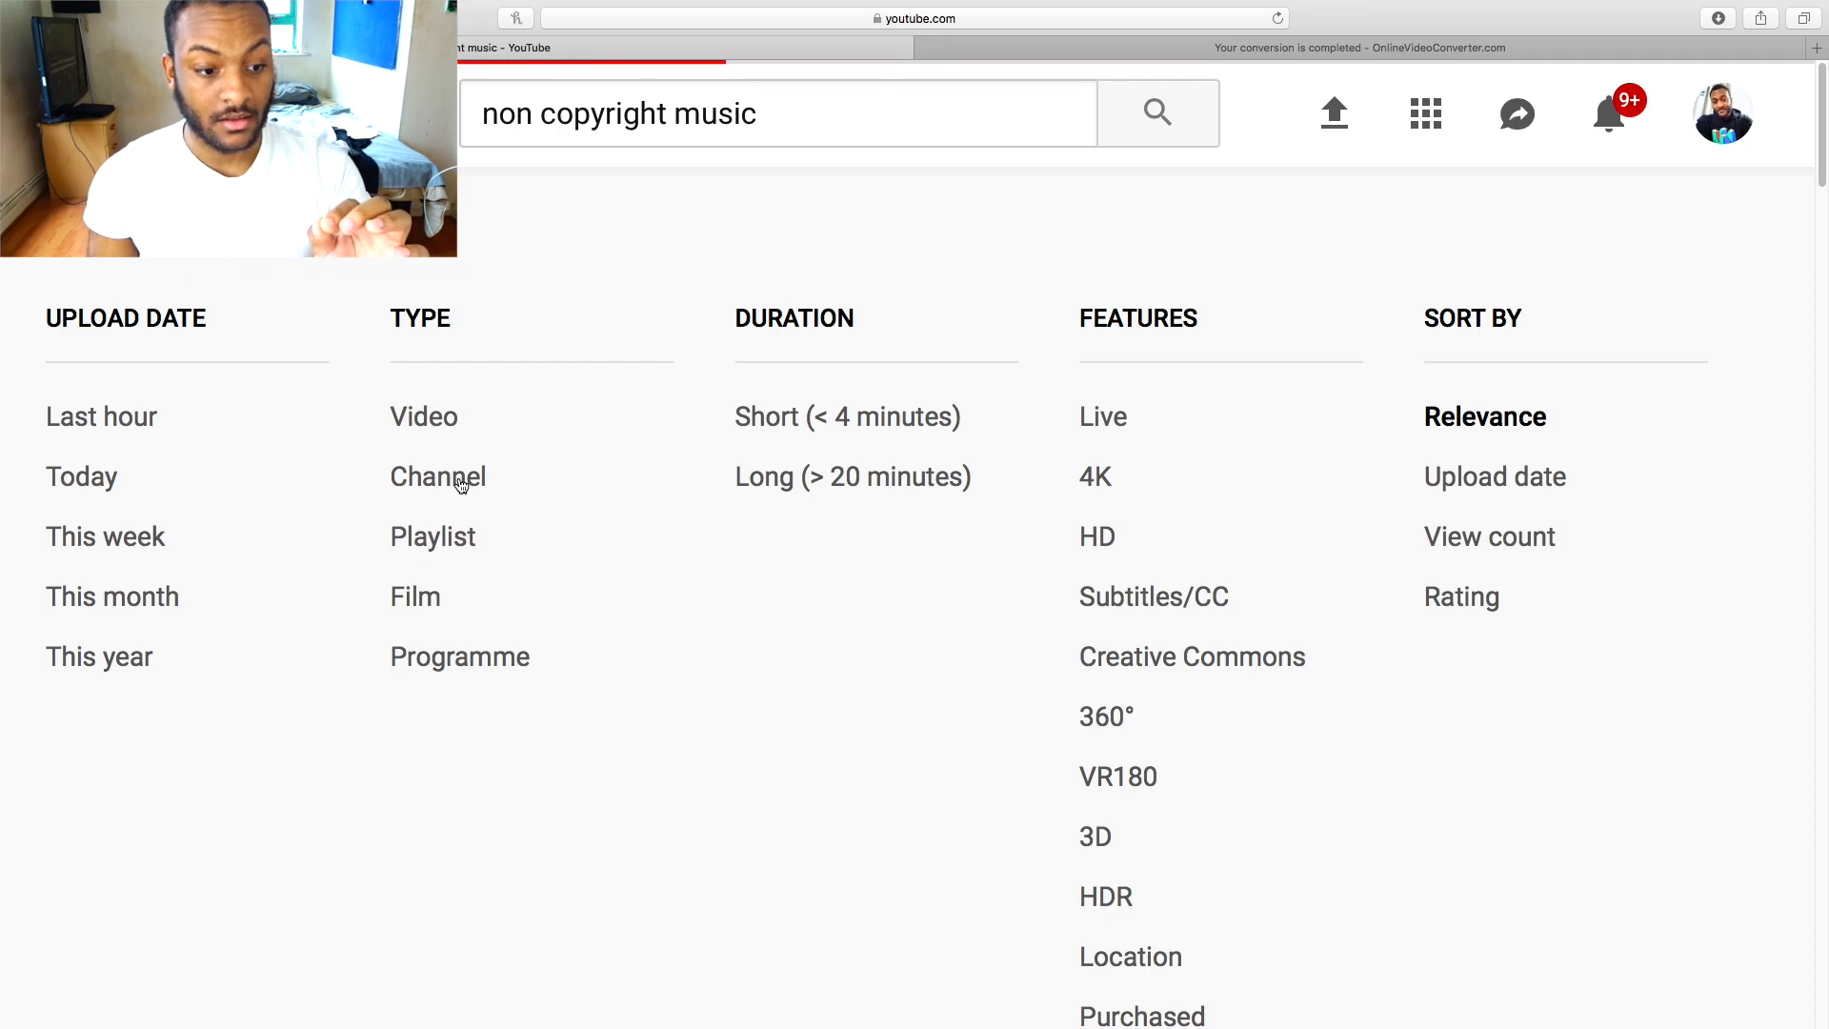
{"action": "mouse_move", "coordinate": [460, 484]}
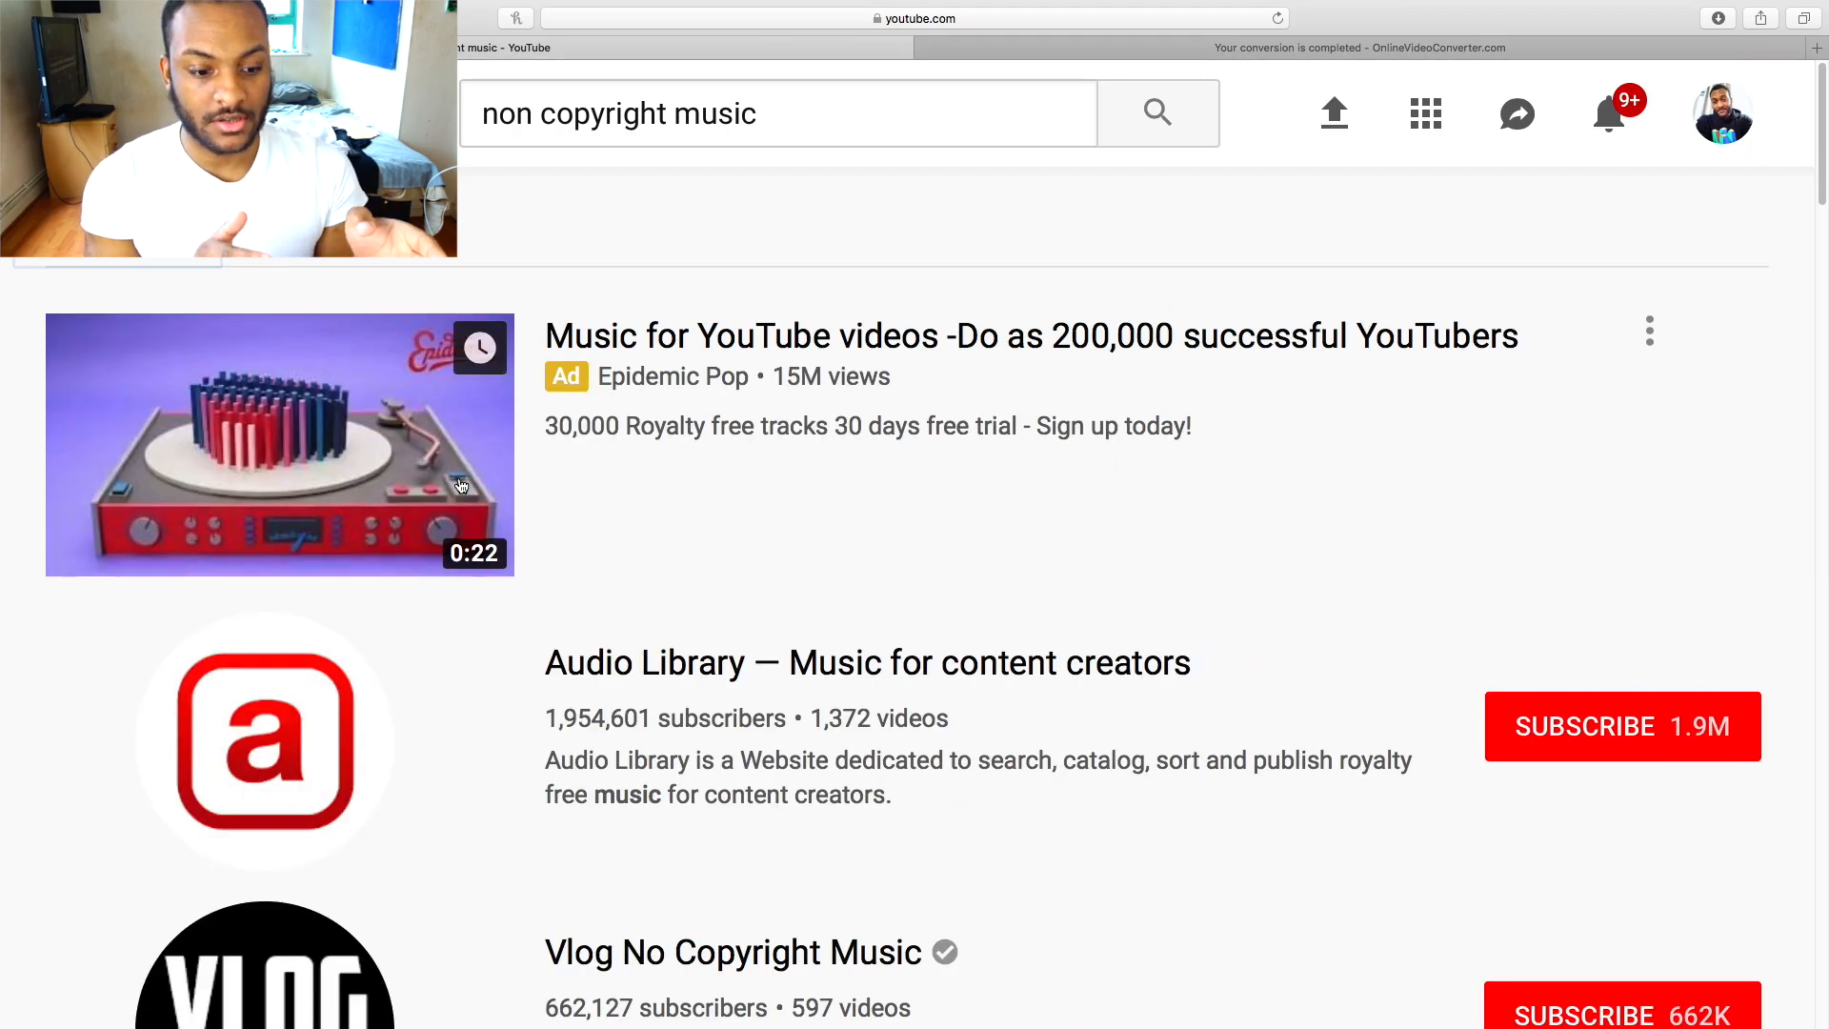
Browse the filtered list of non-copyright music channels and recheck the applied type filter.
{"action": "scroll", "coordinate": [781, 731], "scroll_direction": "down", "scroll_amount": 5}
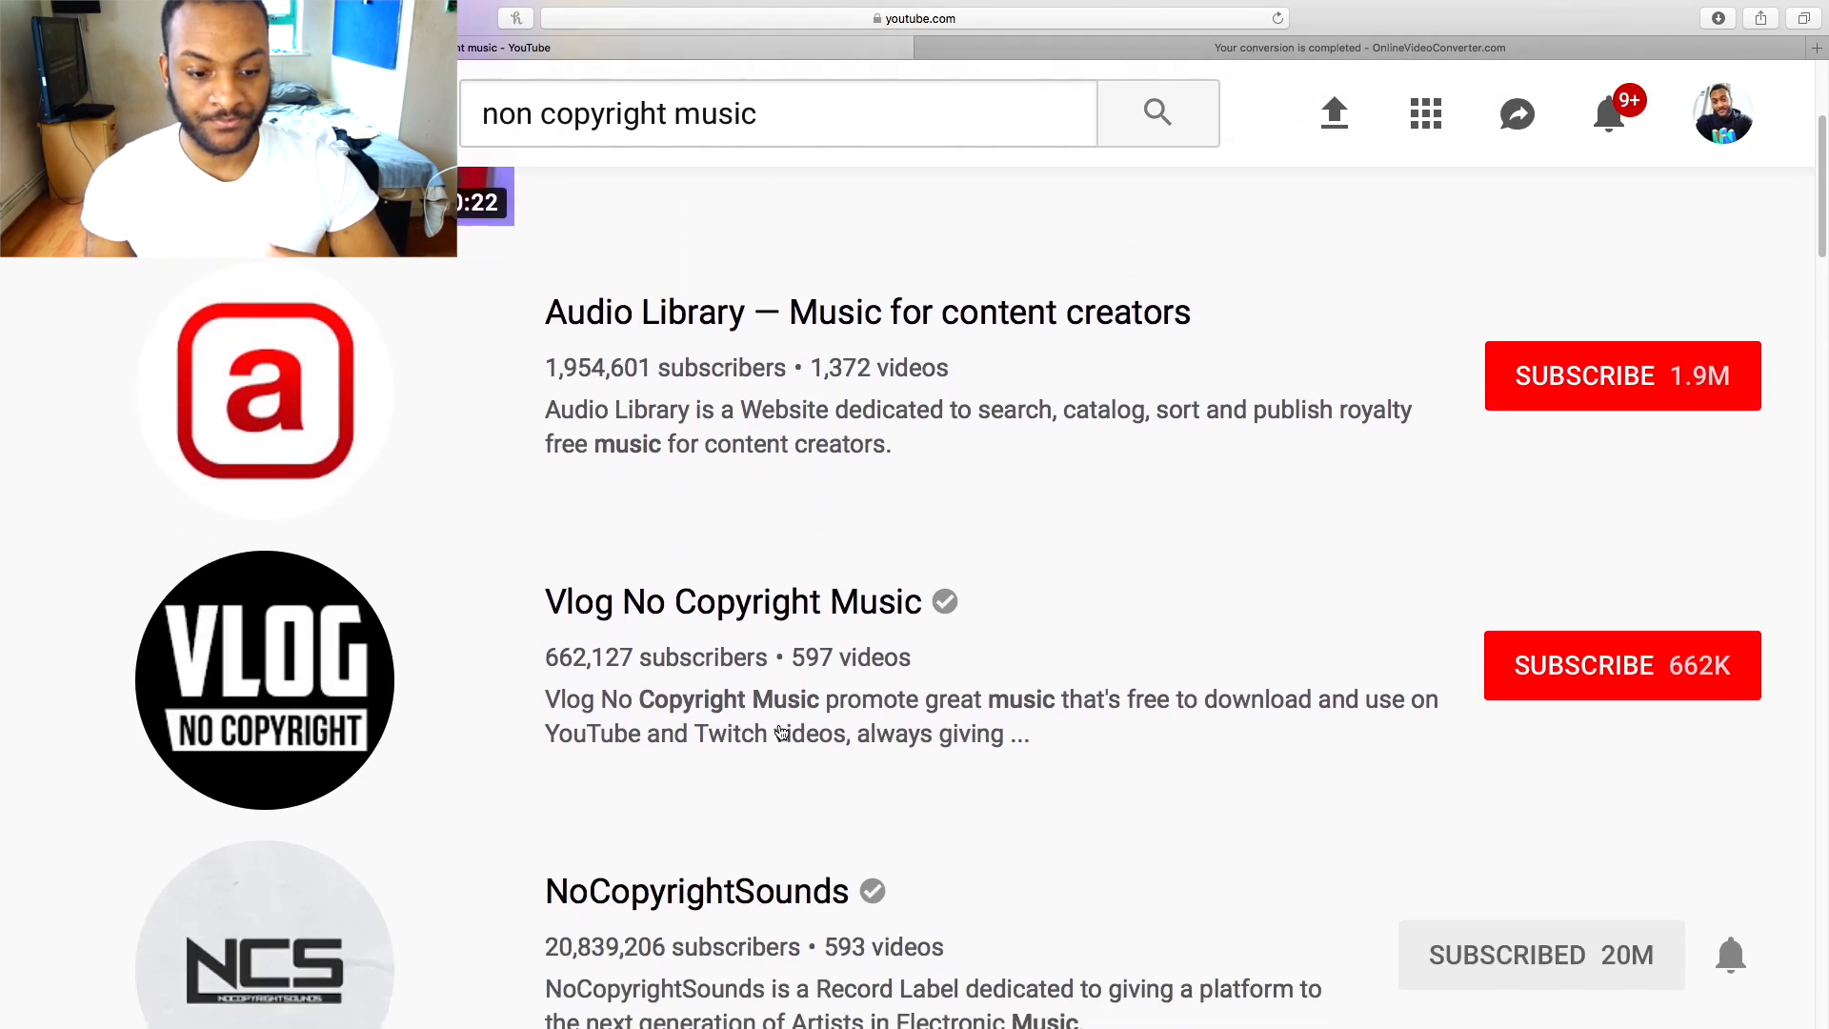
{"action": "scroll", "coordinate": [781, 731], "scroll_direction": "down", "scroll_amount": 1}
{"action": "scroll", "coordinate": [767, 711], "scroll_direction": "up", "scroll_amount": 6}
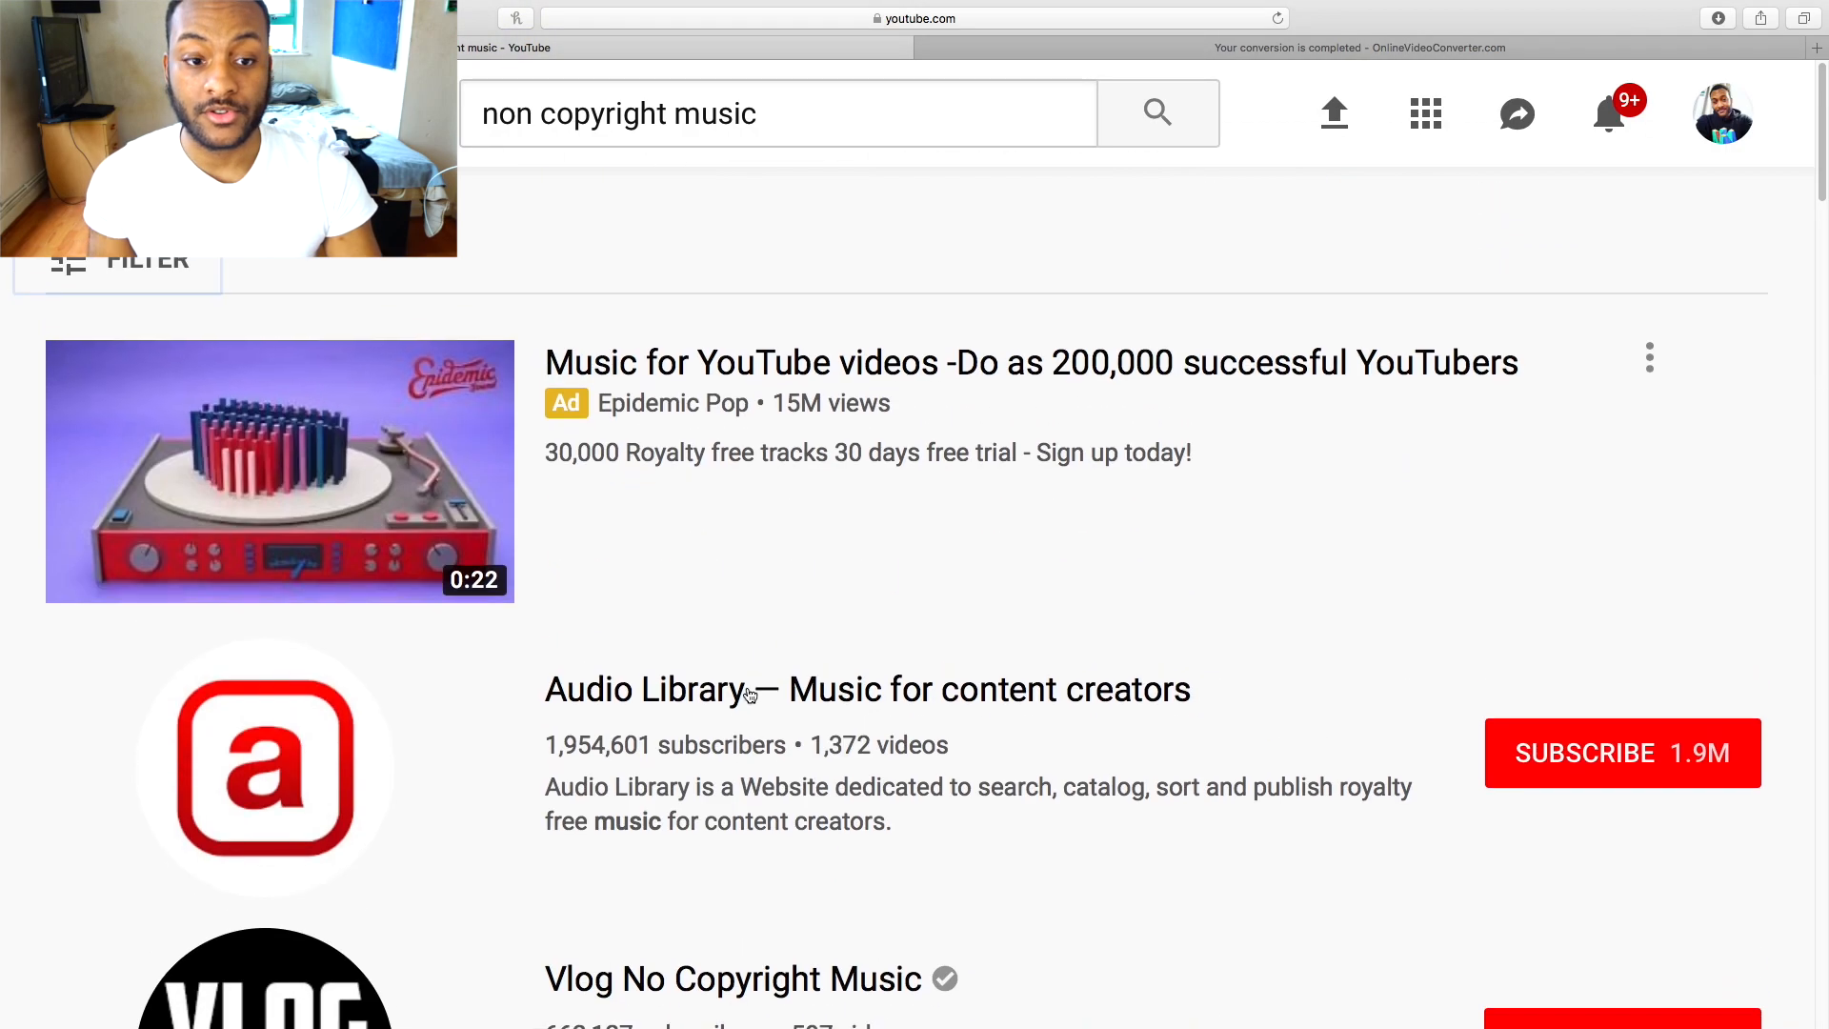
{"action": "left_click", "coordinate": [116, 236]}
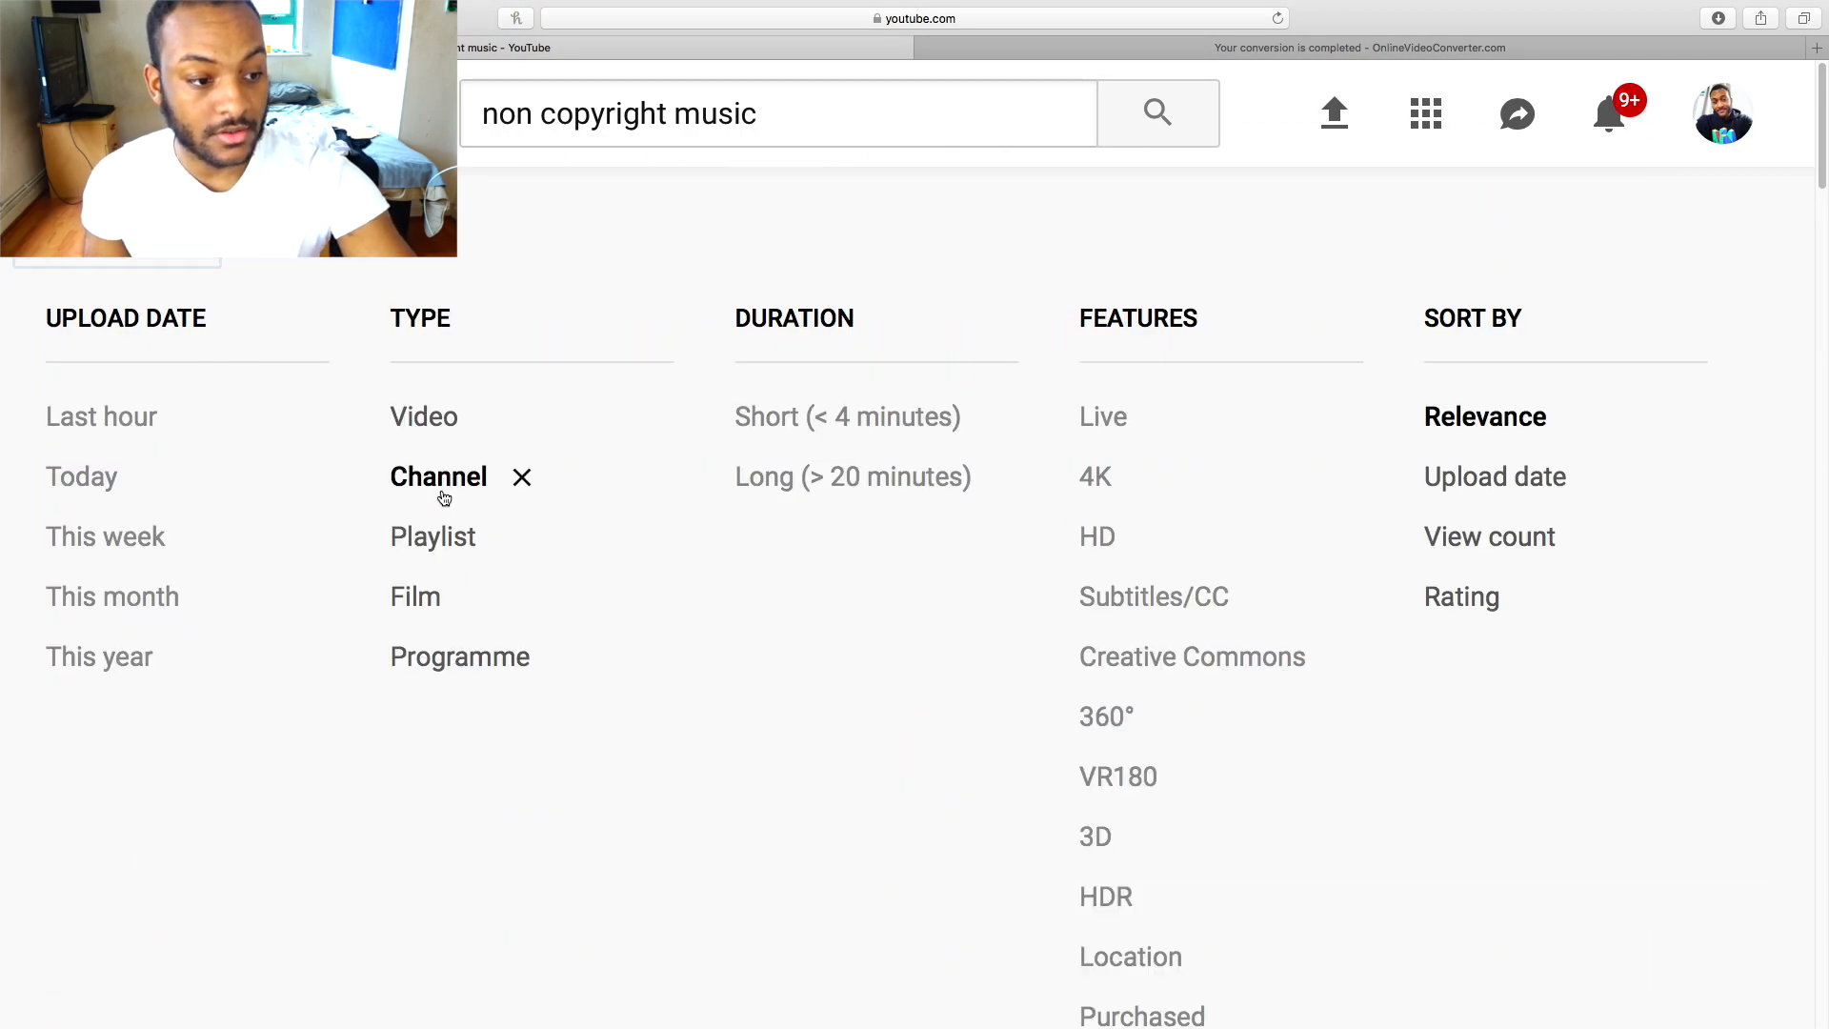
{"action": "left_click", "coordinate": [190, 246]}
{"action": "scroll", "coordinate": [739, 724], "scroll_direction": "down", "scroll_amount": 5}
{"action": "scroll", "coordinate": [740, 727], "scroll_direction": "down", "scroll_amount": 5}
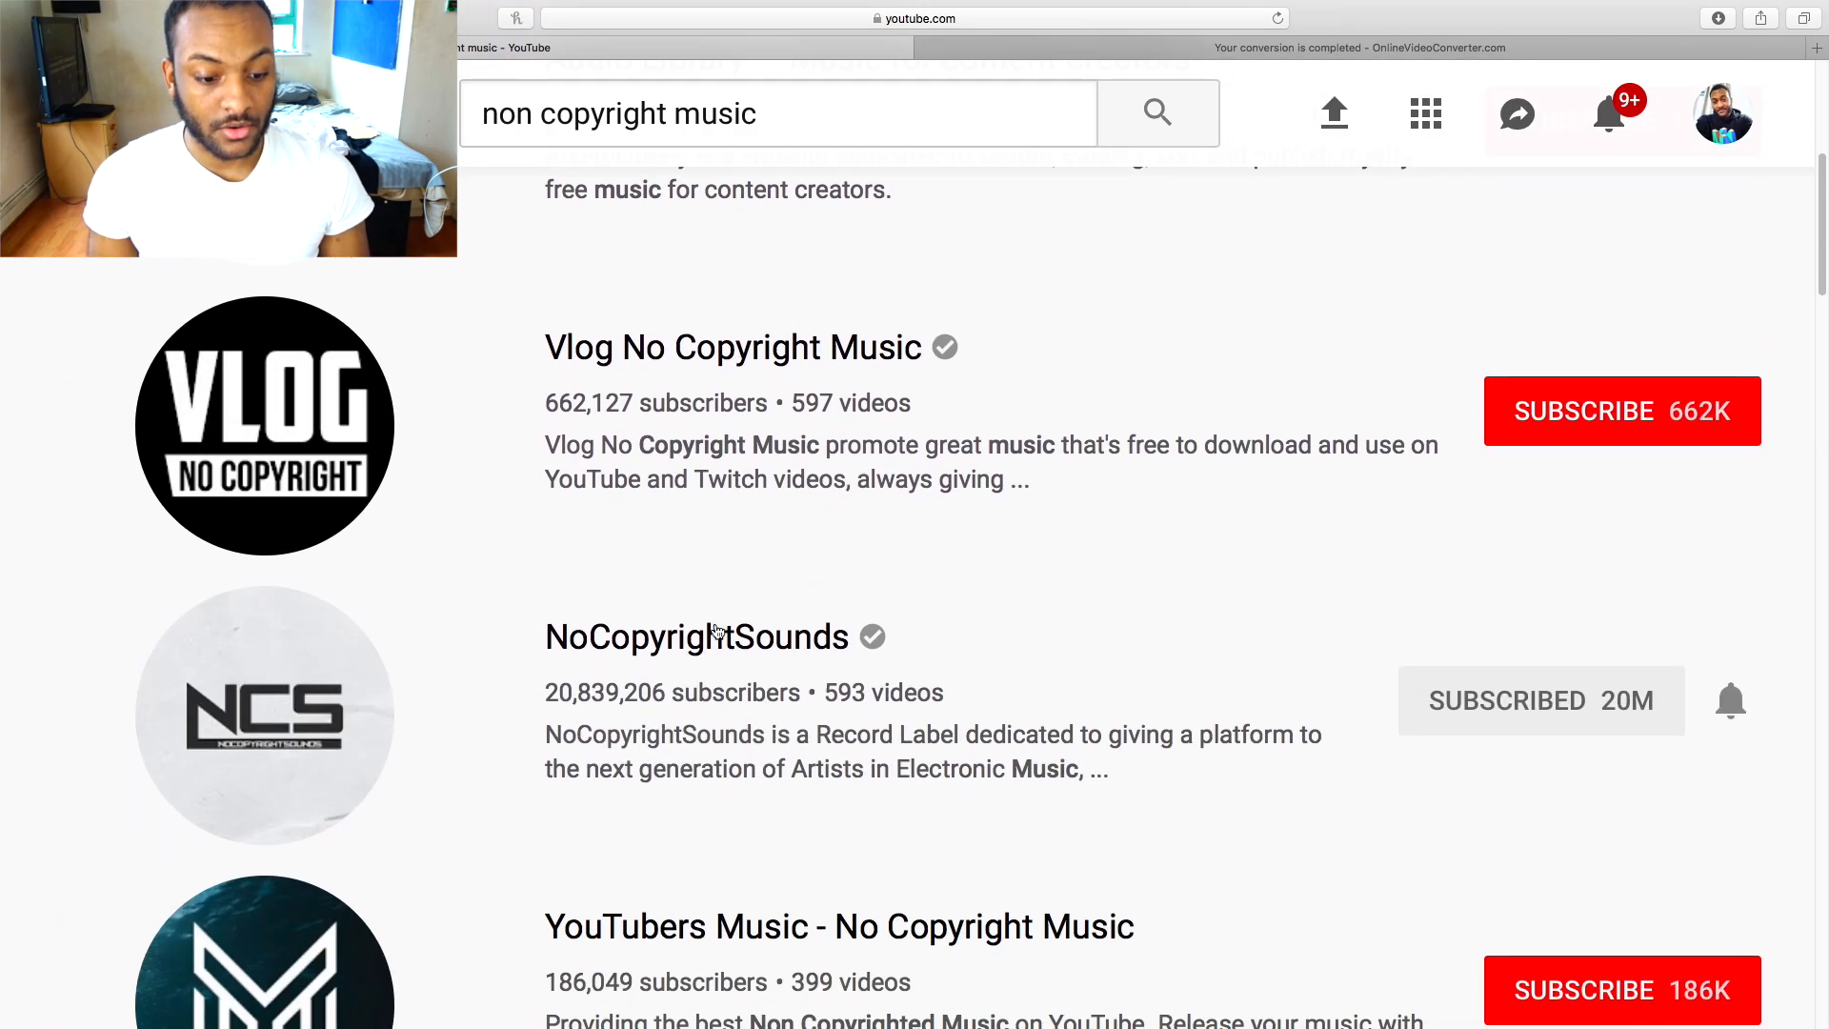
{"action": "scroll", "coordinate": [715, 498], "scroll_direction": "up", "scroll_amount": 1}
{"action": "scroll", "coordinate": [760, 927], "scroll_direction": "down", "scroll_amount": 3}
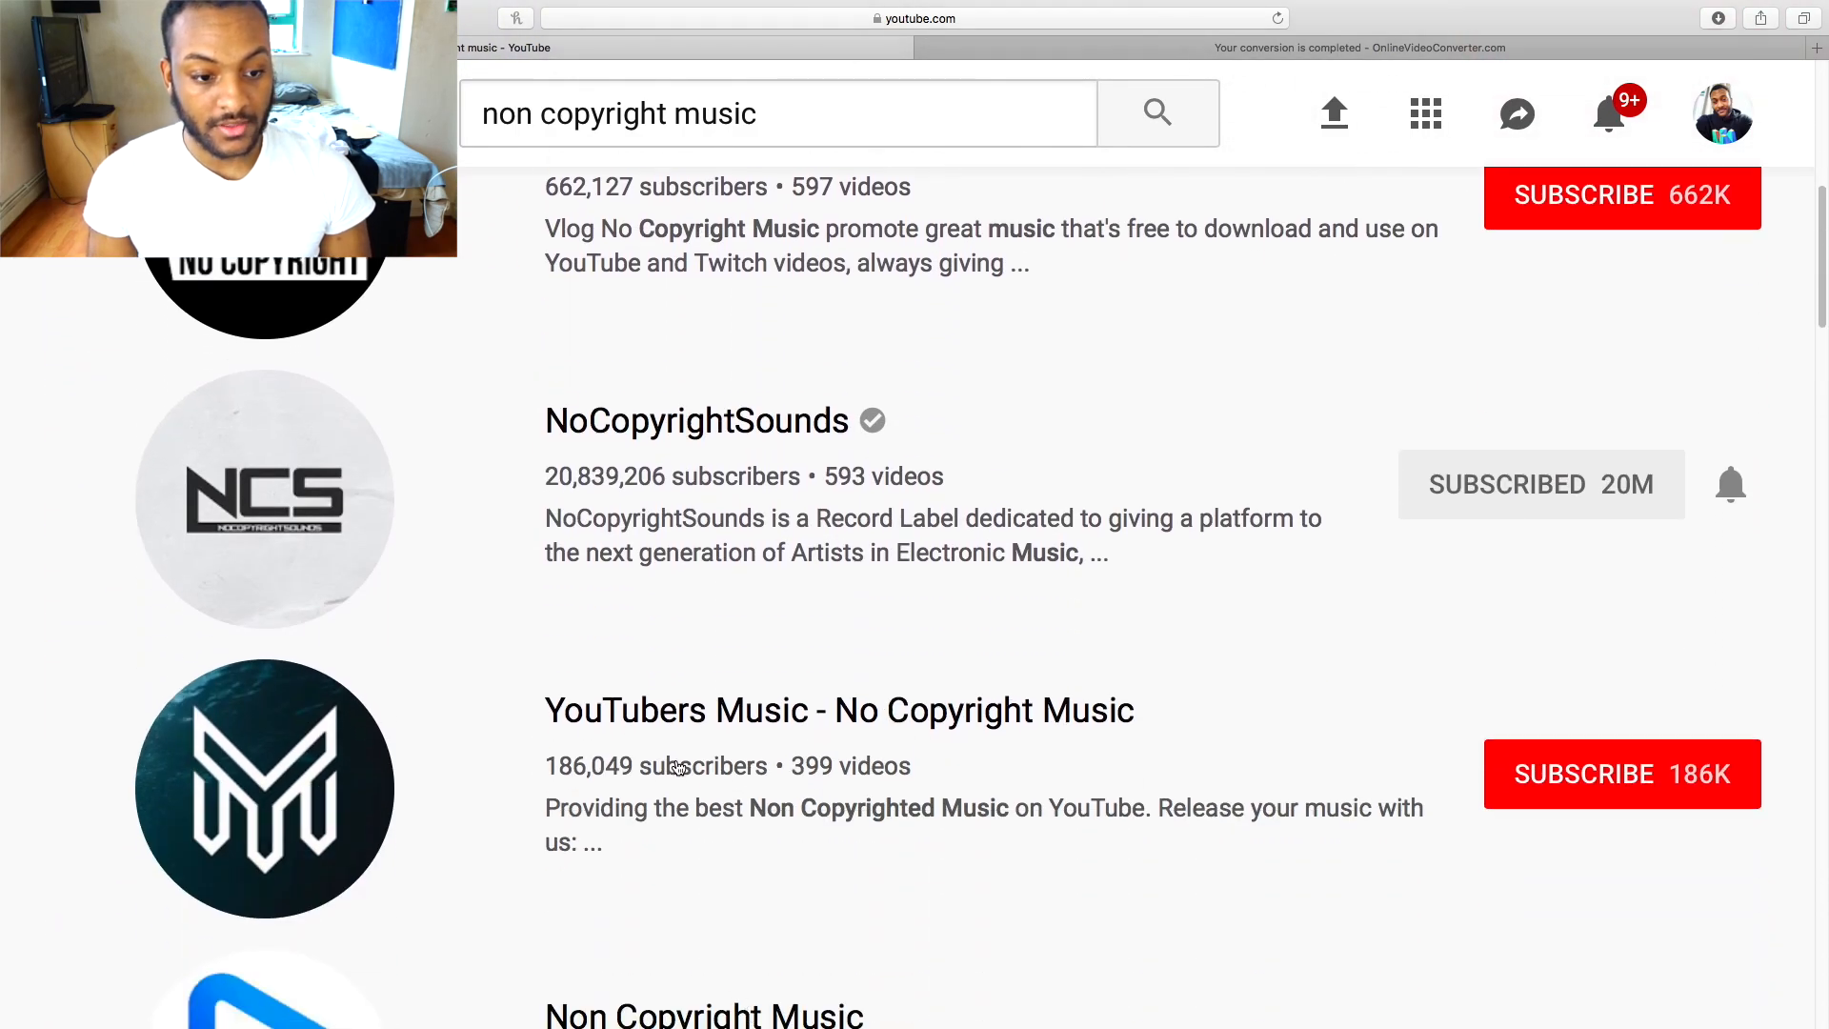
{"action": "scroll", "coordinate": [716, 858], "scroll_direction": "down", "scroll_amount": 20}
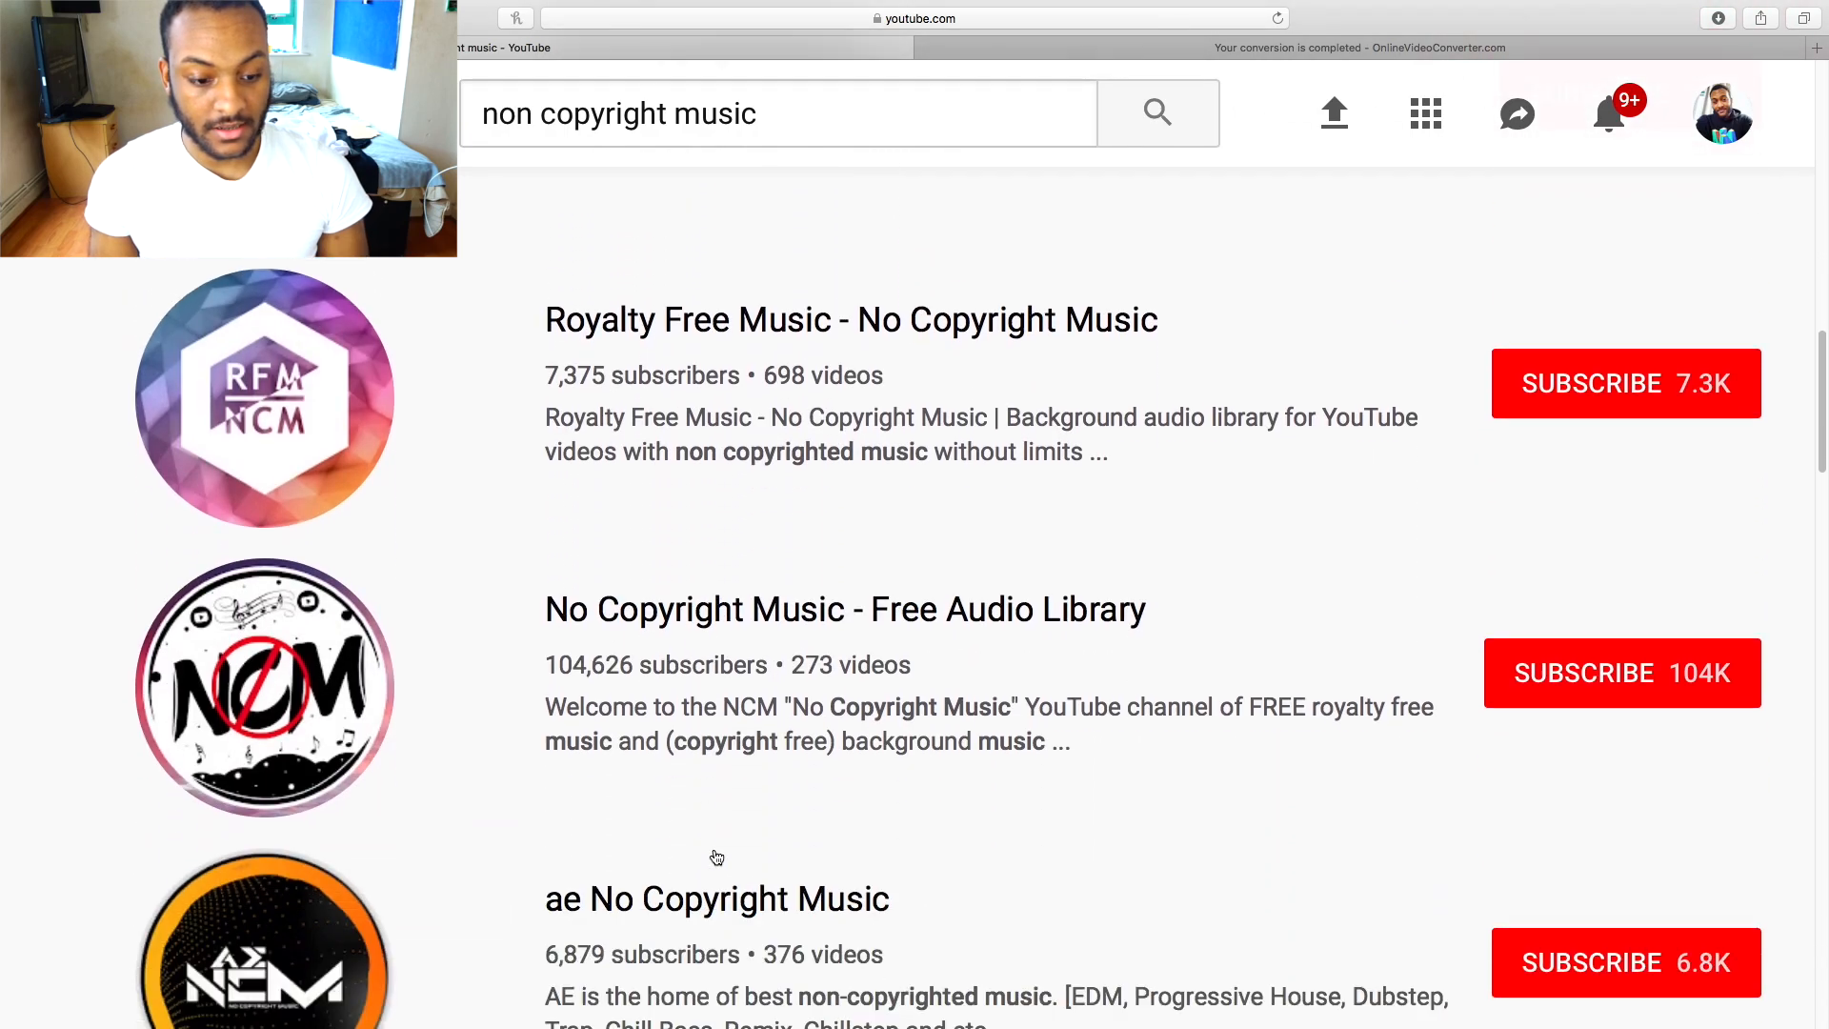
{"action": "scroll", "coordinate": [717, 857], "scroll_direction": "up", "scroll_amount": 20}
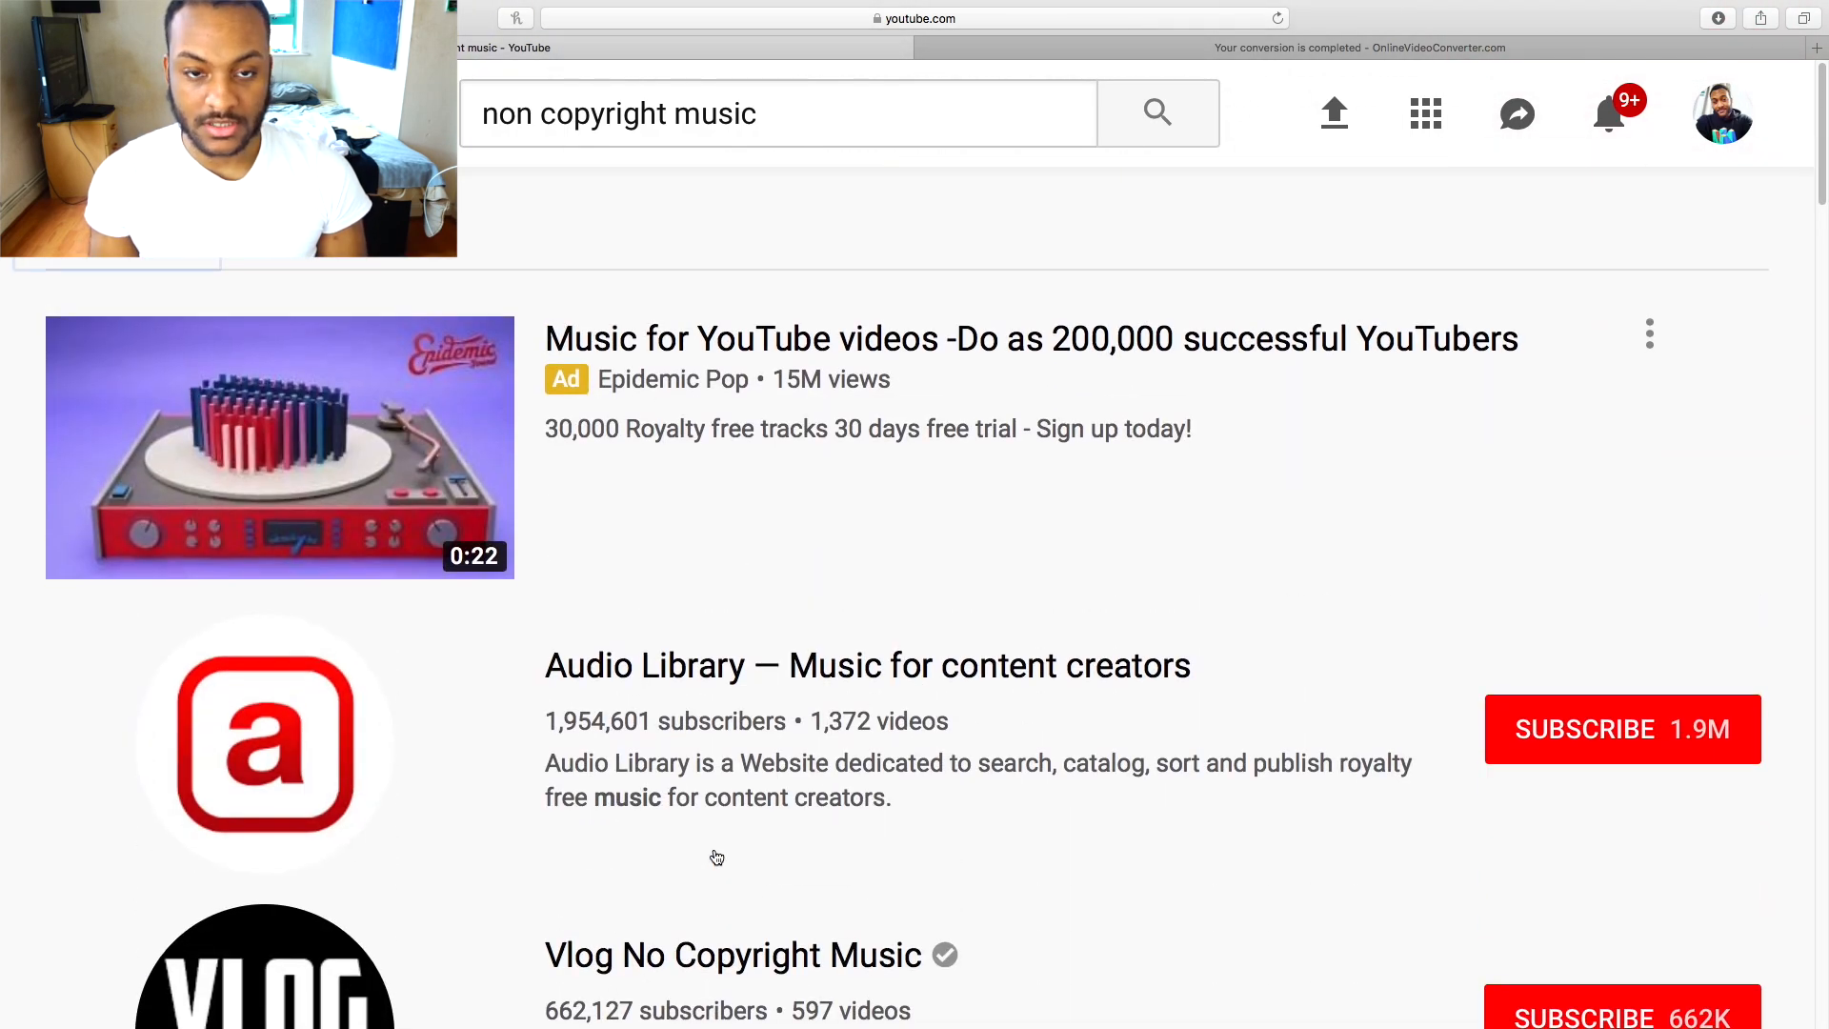
{"action": "scroll", "coordinate": [716, 857], "scroll_direction": "down", "scroll_amount": 2}
{"action": "scroll", "coordinate": [717, 856], "scroll_direction": "down", "scroll_amount": 2}
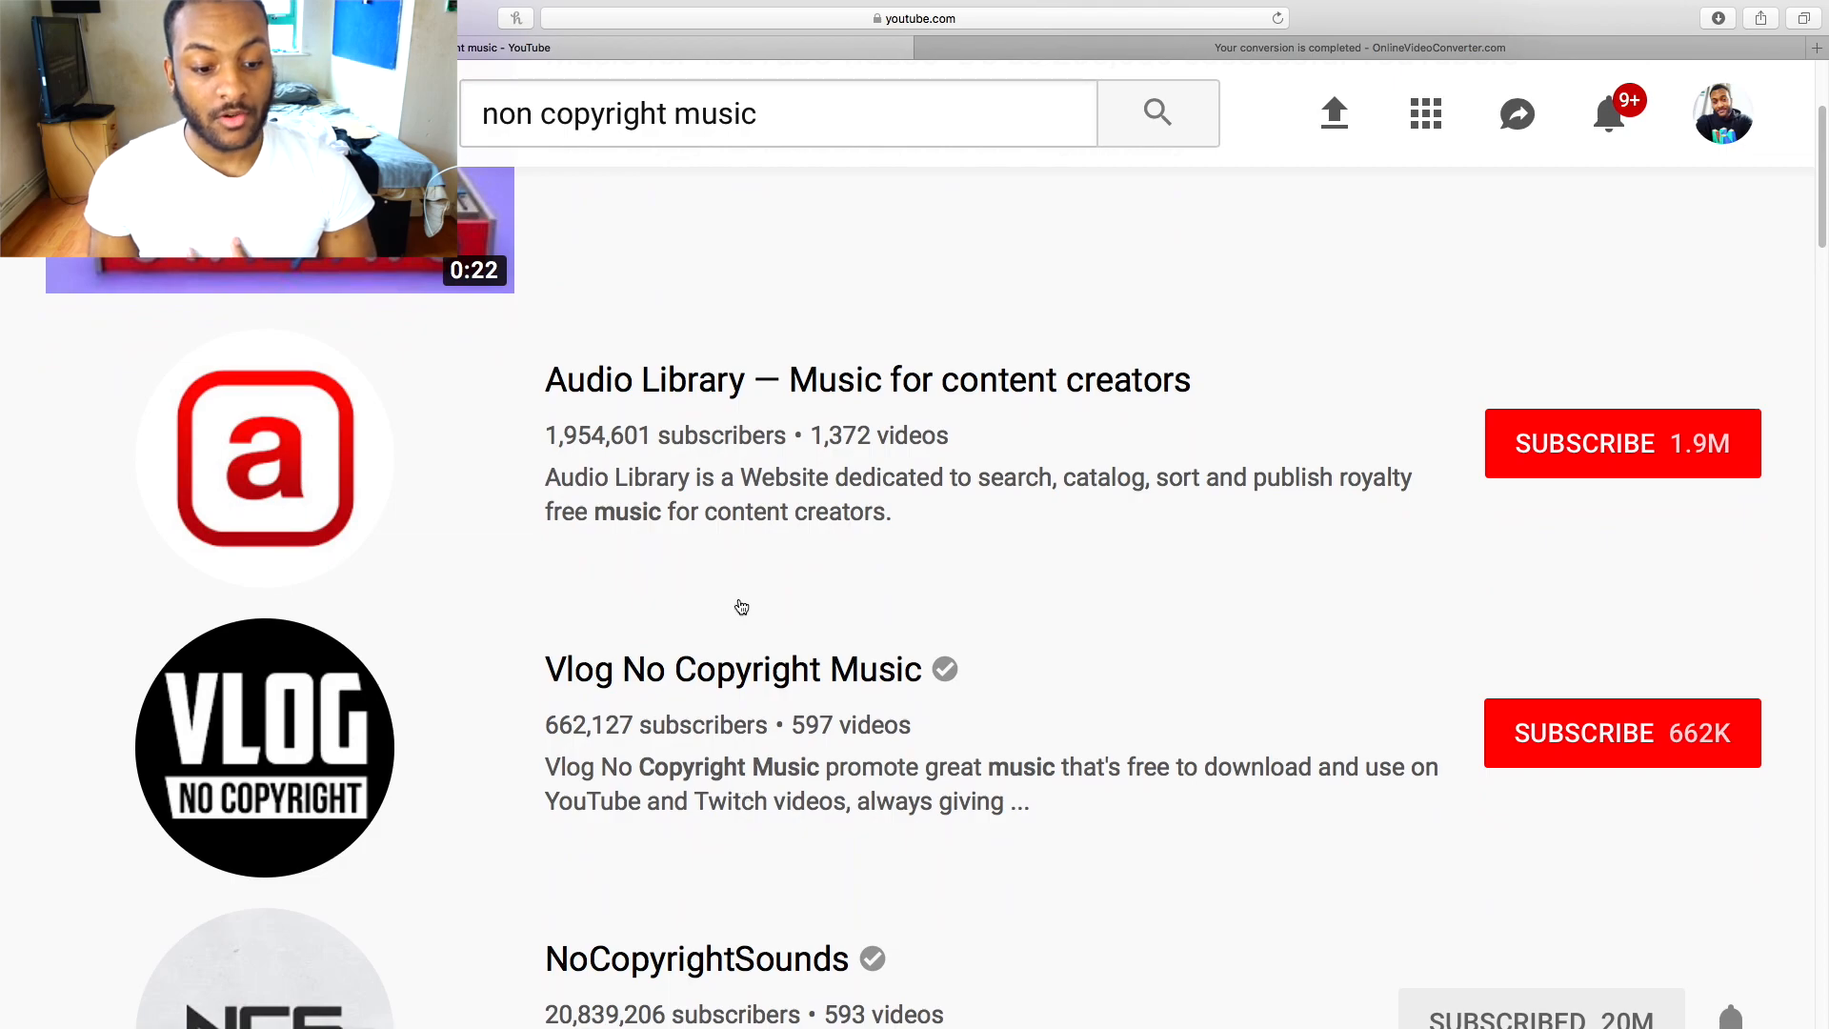
{"action": "scroll", "coordinate": [747, 853], "scroll_direction": "down", "scroll_amount": 3}
{"action": "scroll", "coordinate": [740, 757], "scroll_direction": "down", "scroll_amount": 1}
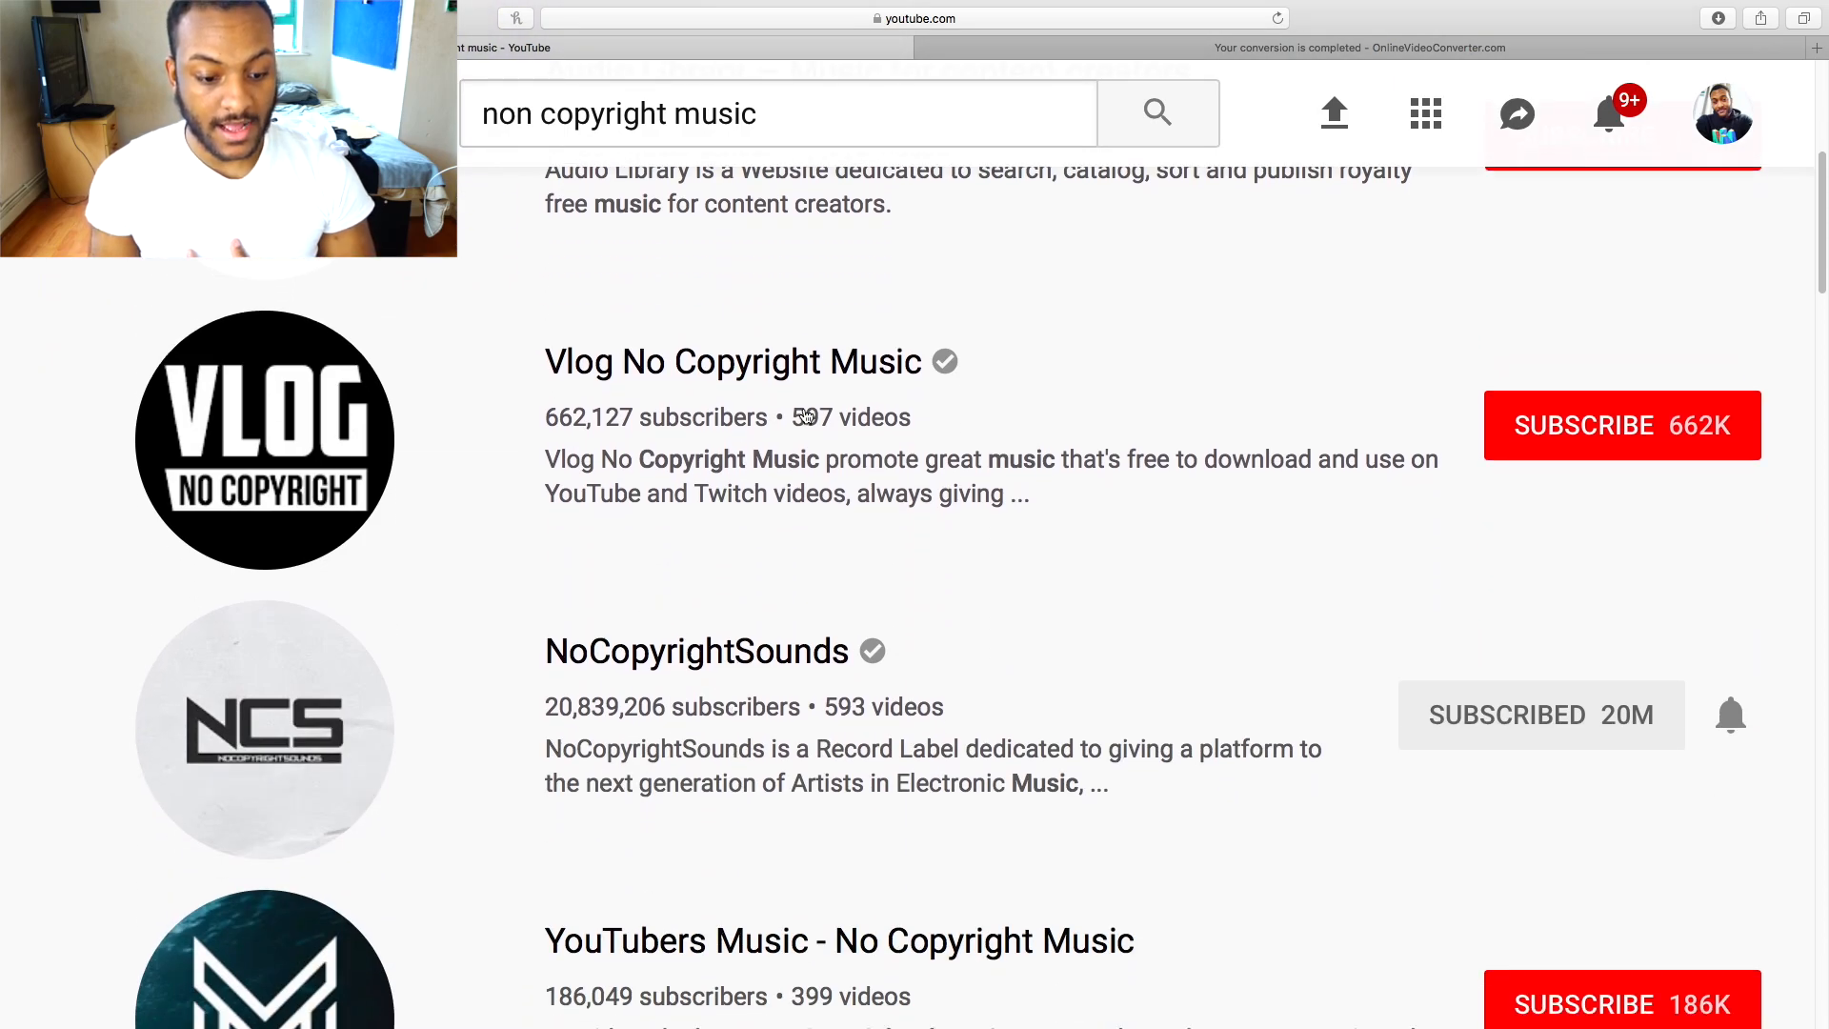
Open the NoCopyrightSounds channel and look over its home page and uploads.
{"action": "left_click", "coordinate": [772, 675]}
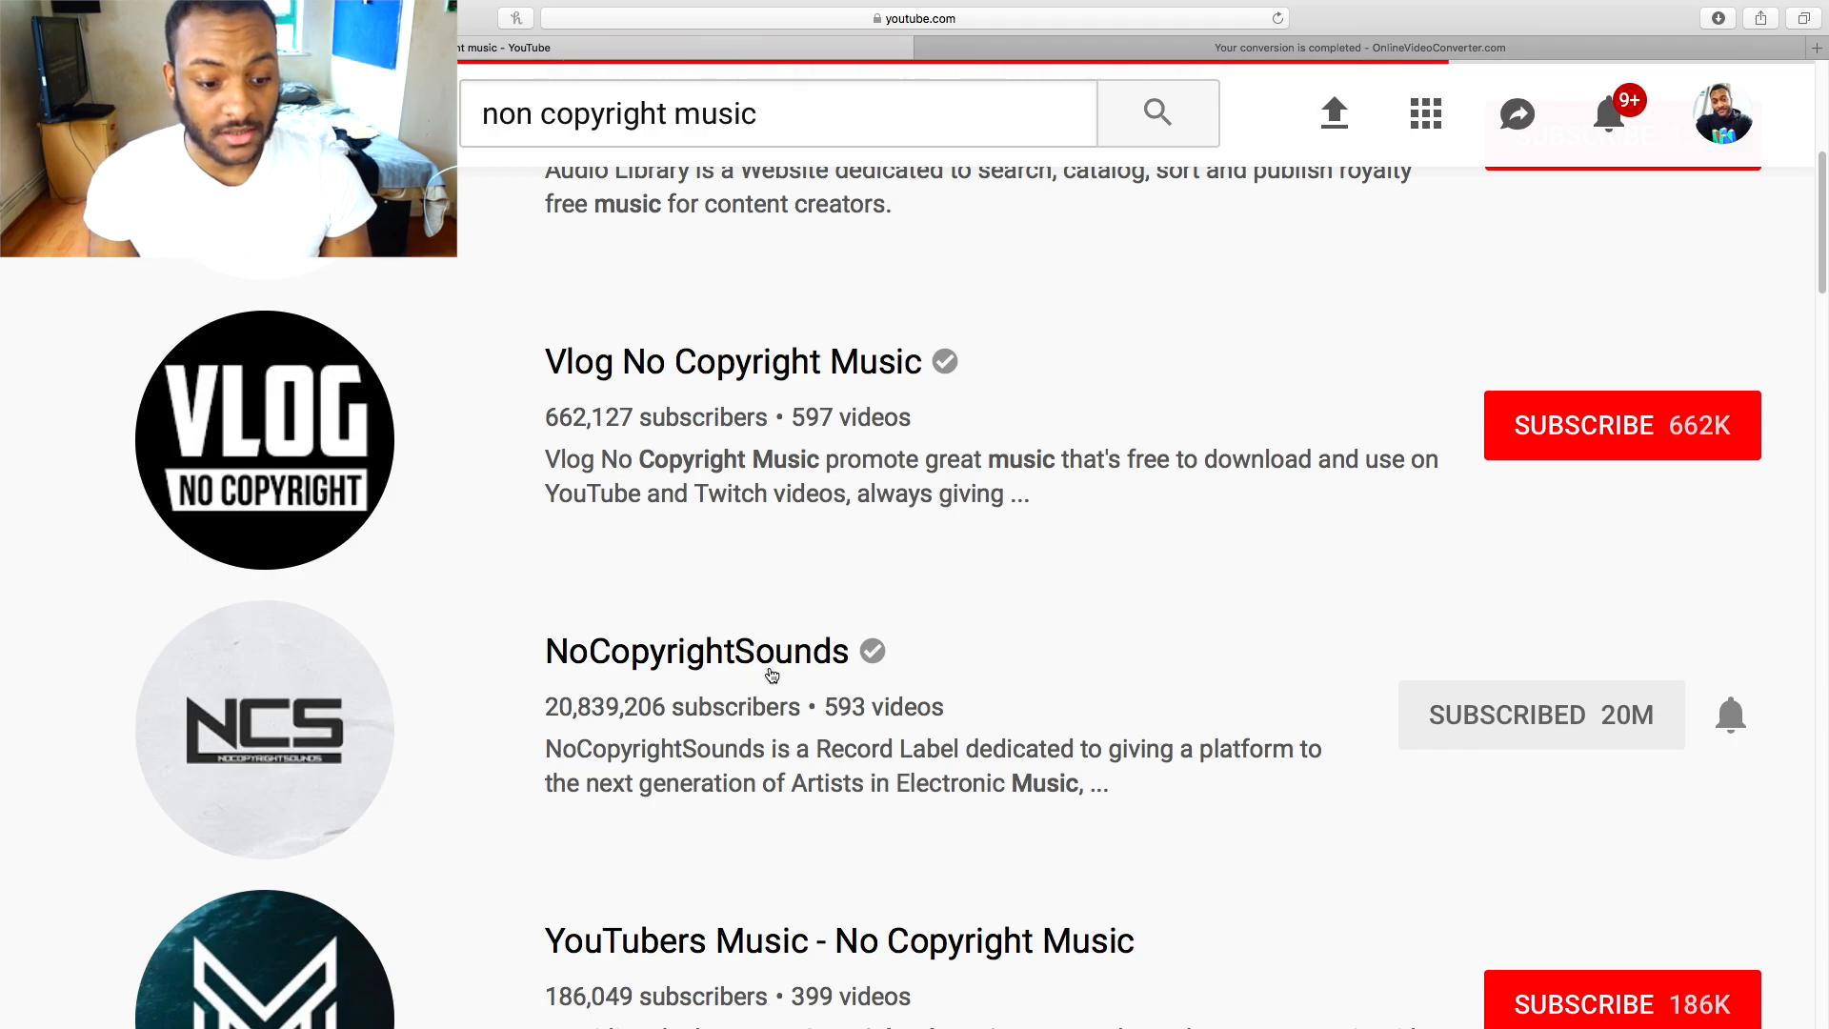
{"action": "scroll", "coordinate": [788, 752], "scroll_direction": "down", "scroll_amount": 5}
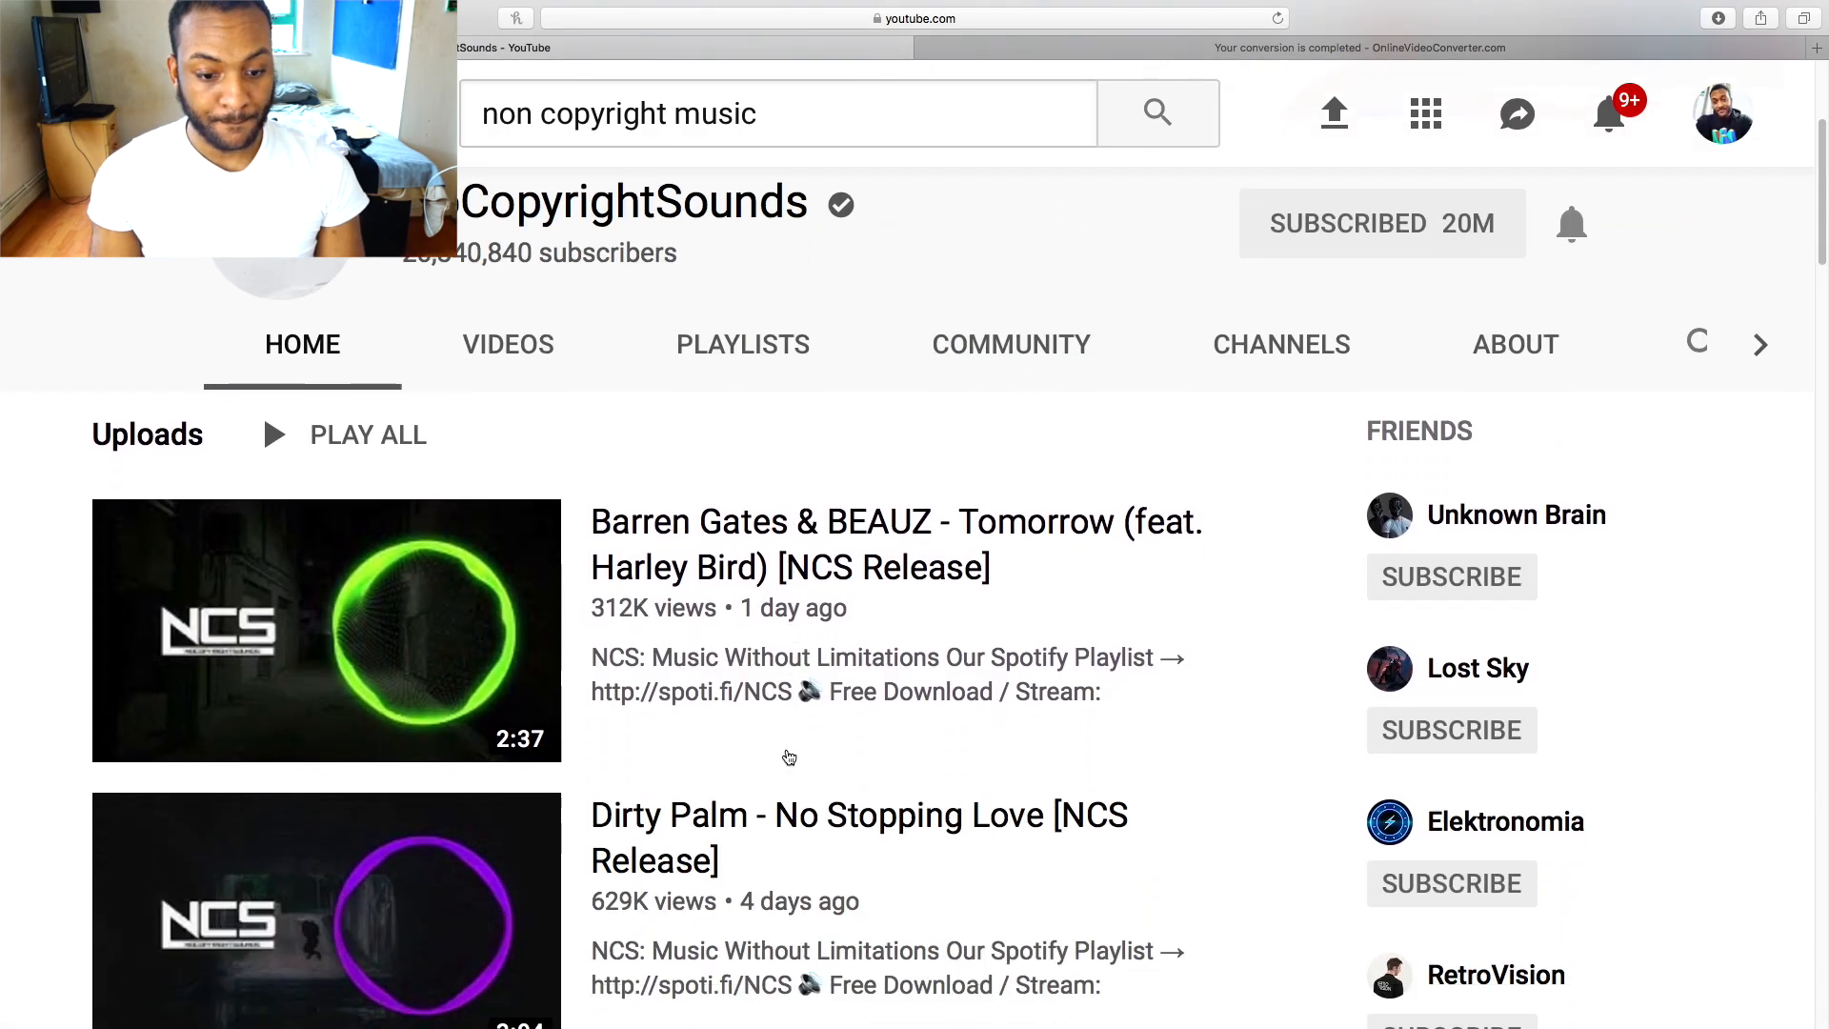
{"action": "scroll", "coordinate": [643, 810], "scroll_direction": "up", "scroll_amount": 5}
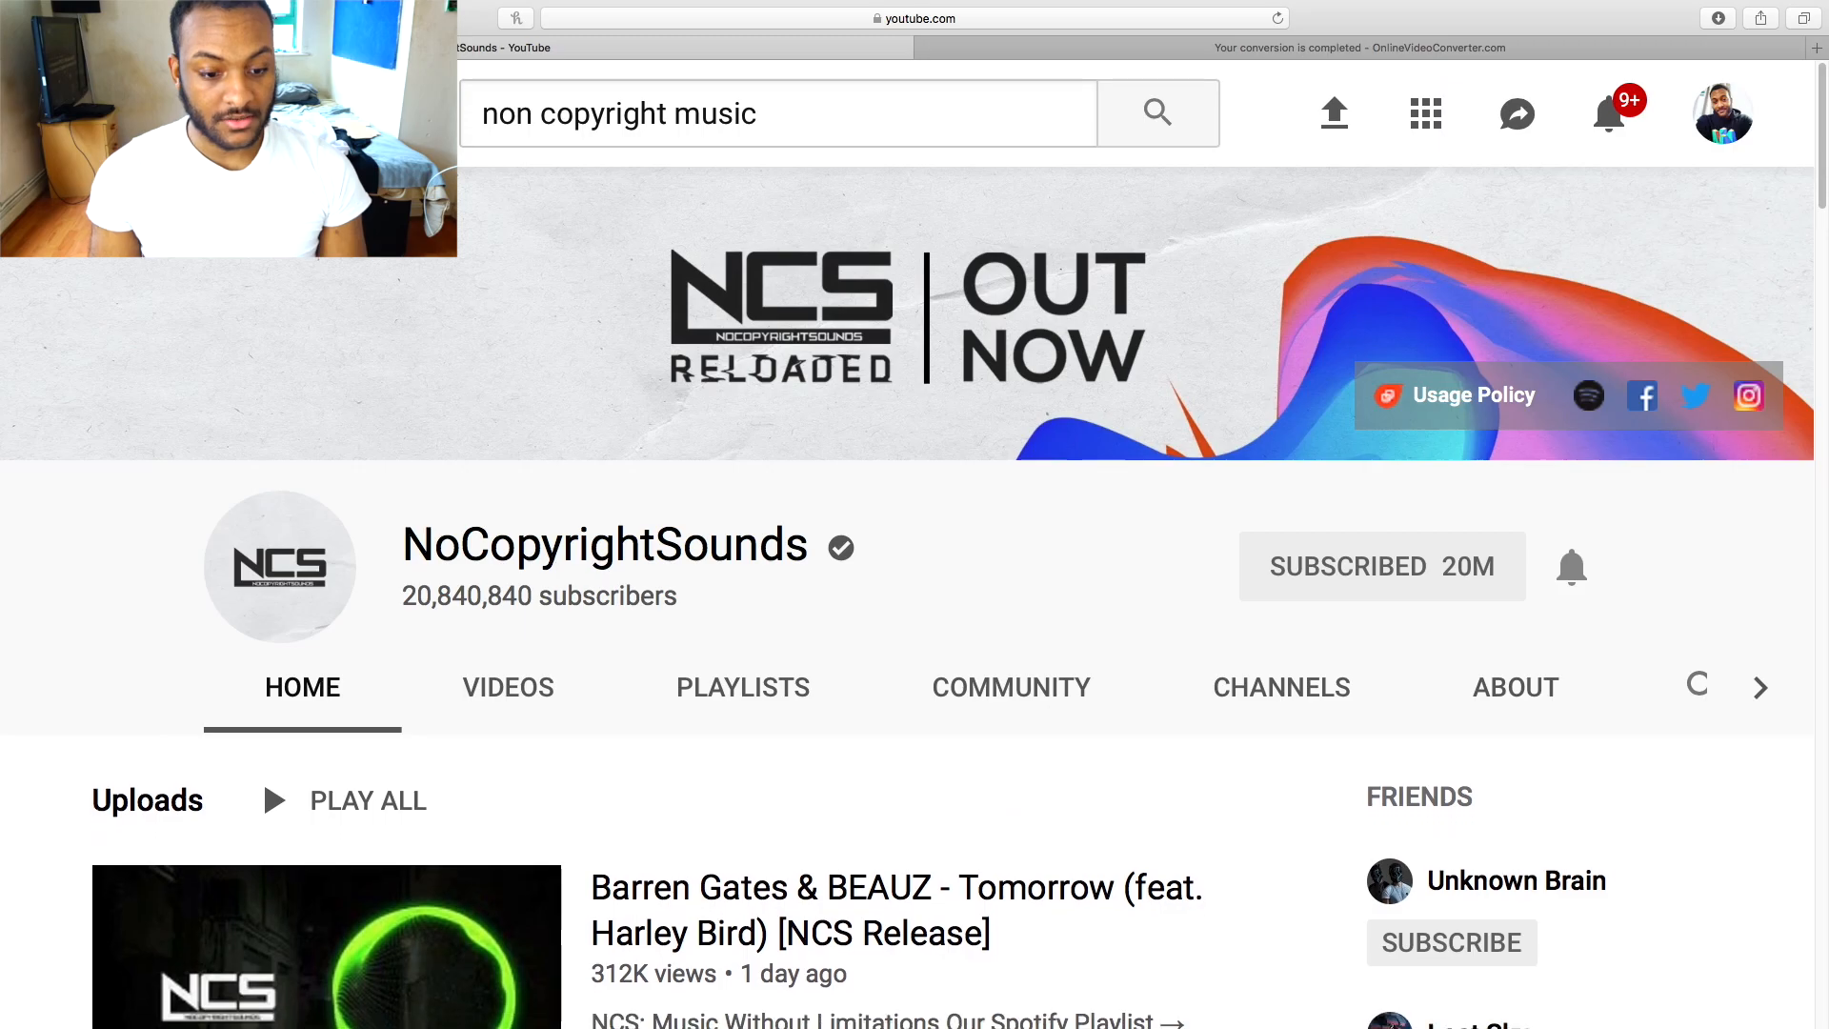
Take the browser out of full screen, switch to iMovie and look through the songs in the iTunes music list.
{"action": "mouse_move", "coordinate": [452, 8]}
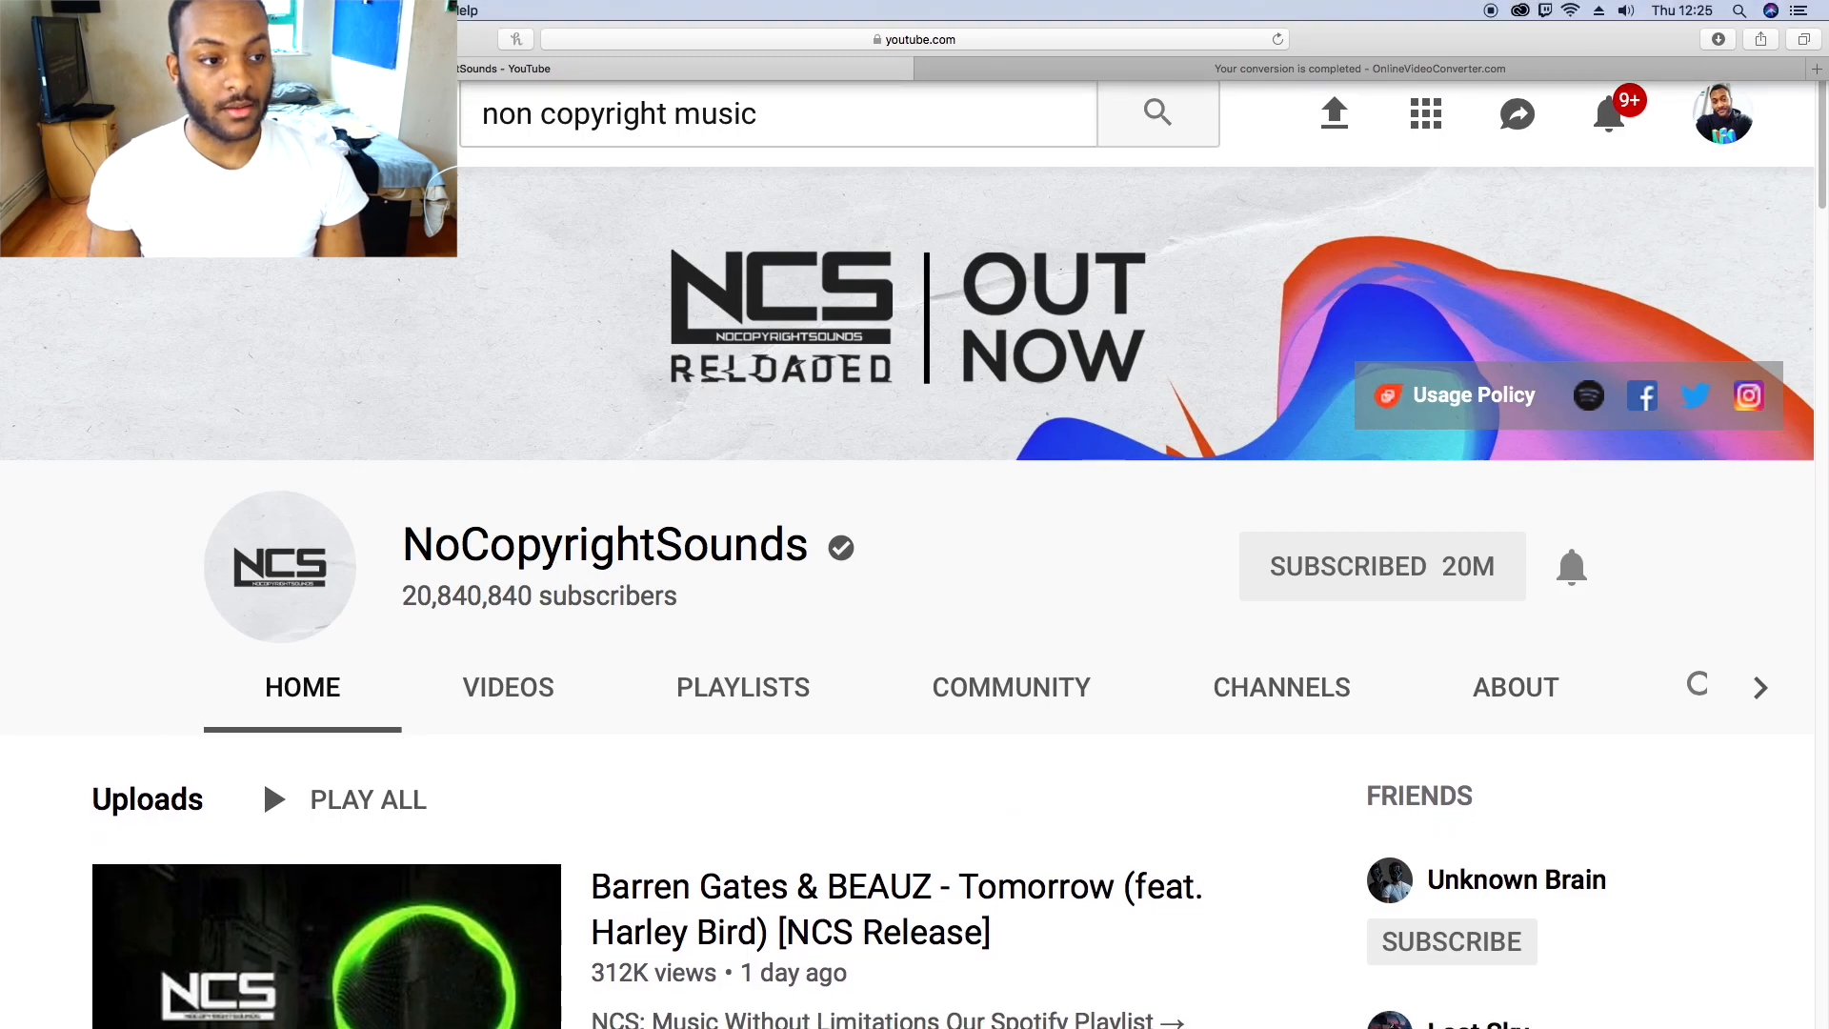
{"action": "left_click", "coordinate": [68, 39]}
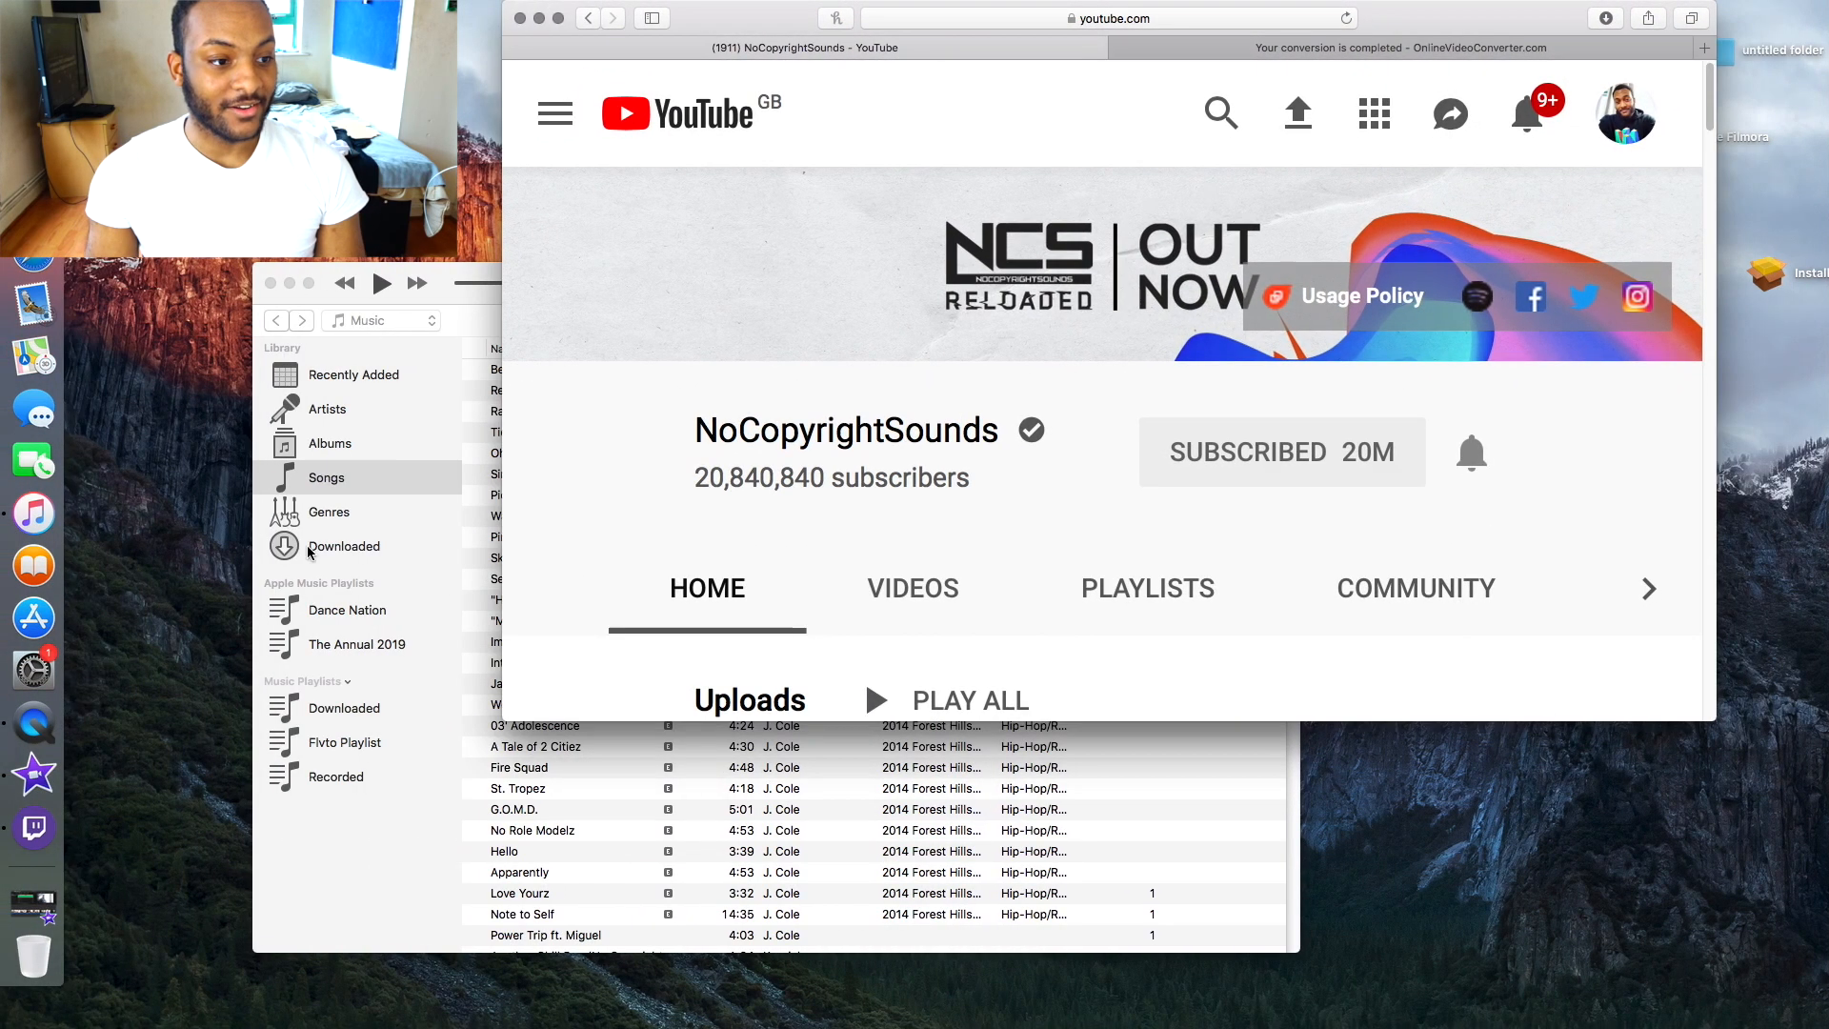
{"action": "left_click", "coordinate": [33, 774]}
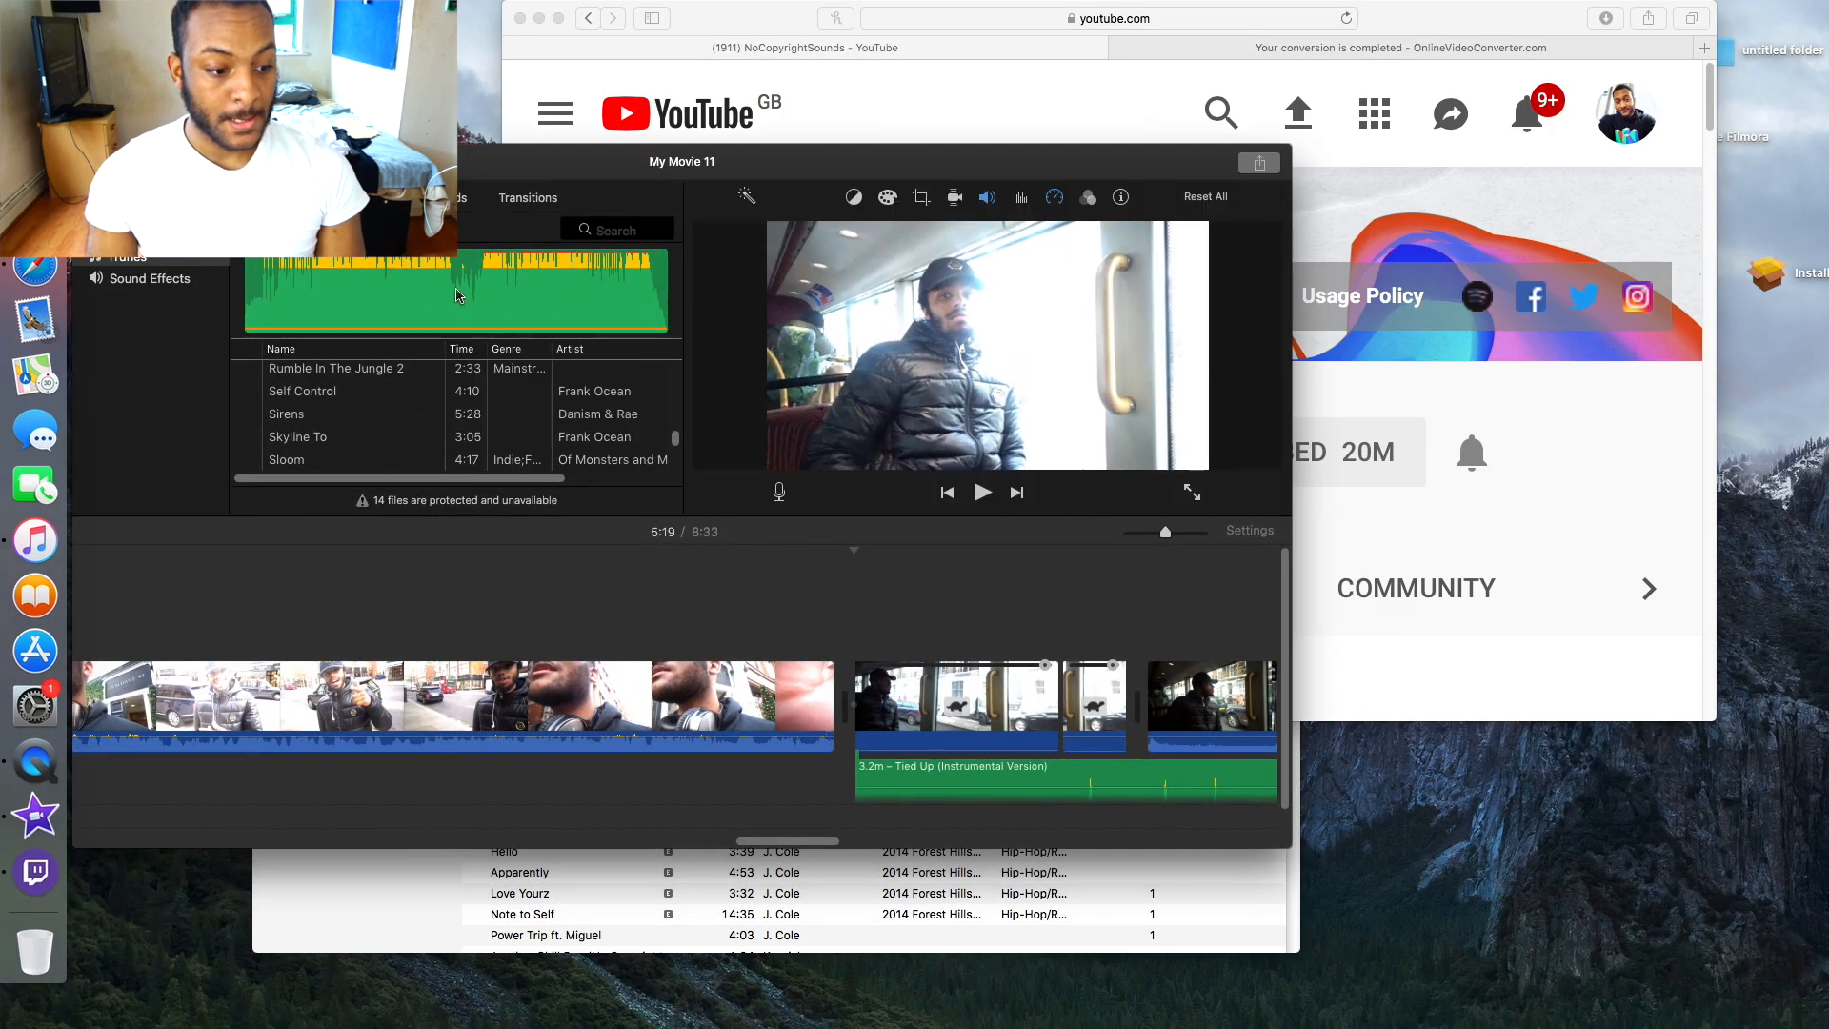
{"action": "scroll", "coordinate": [339, 422], "scroll_direction": "up", "scroll_amount": 10}
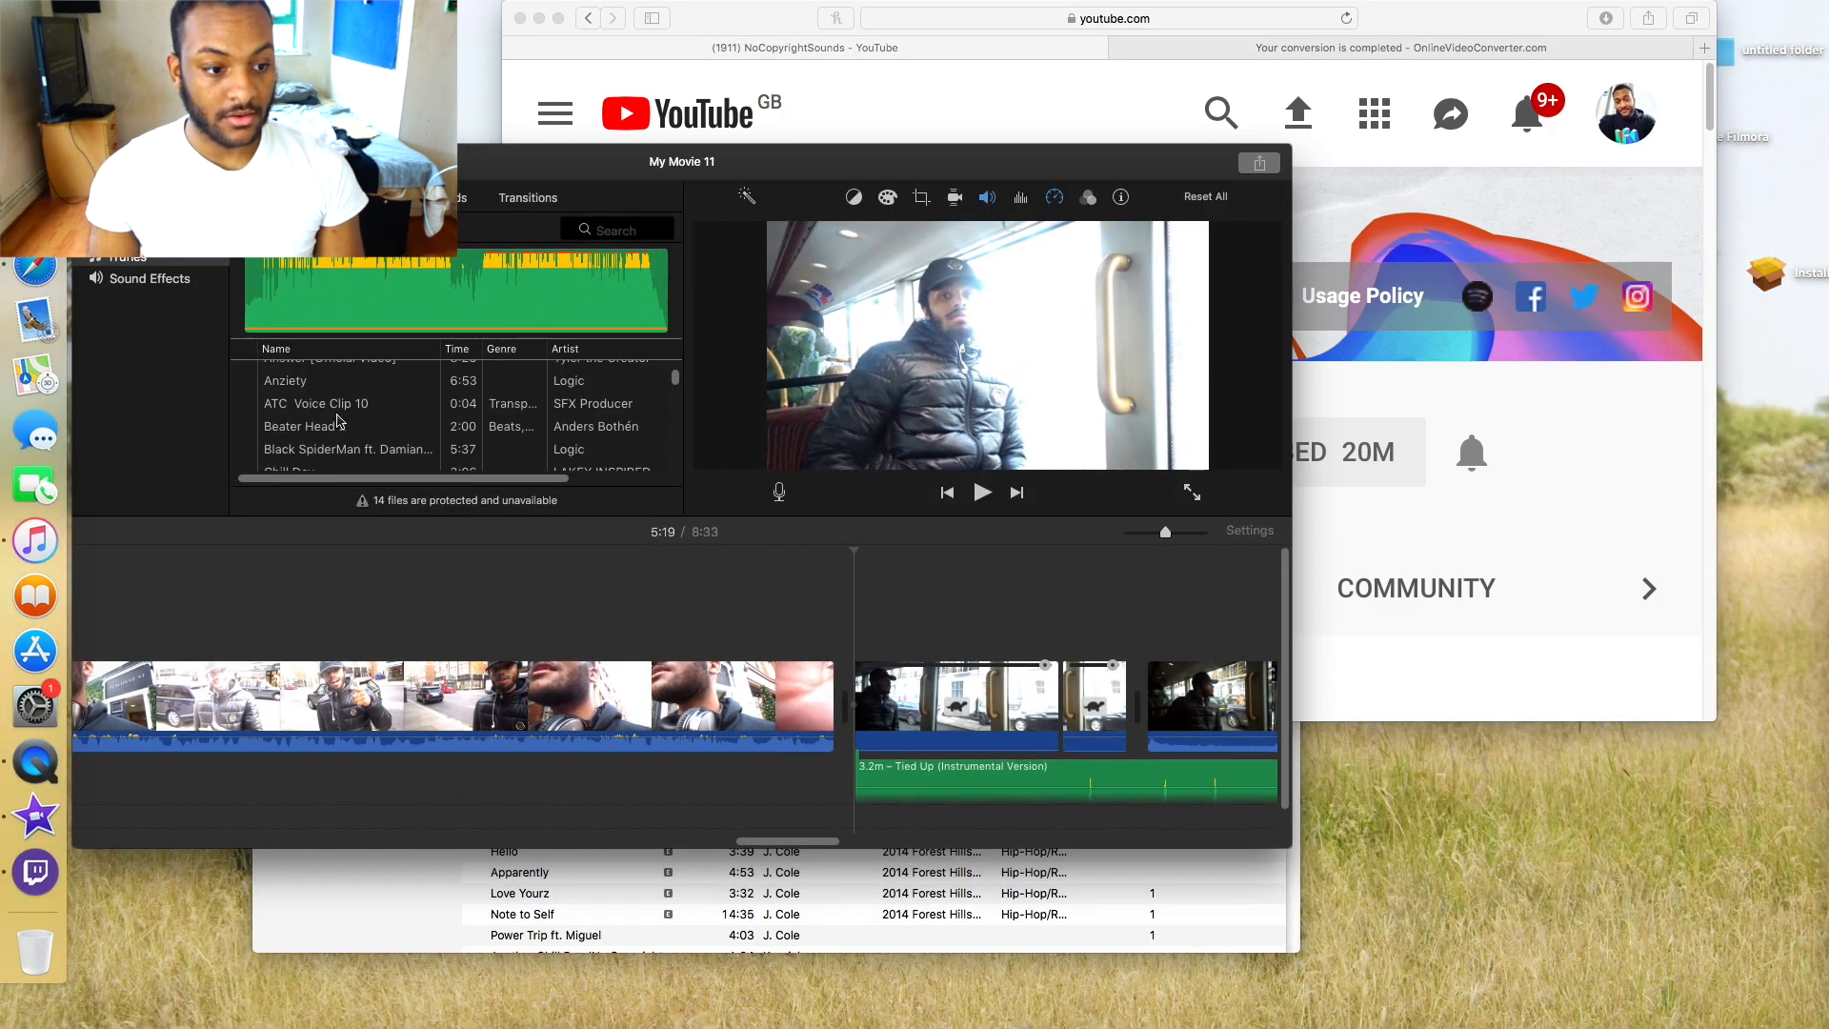
{"action": "scroll", "coordinate": [338, 422], "scroll_direction": "down", "scroll_amount": 15}
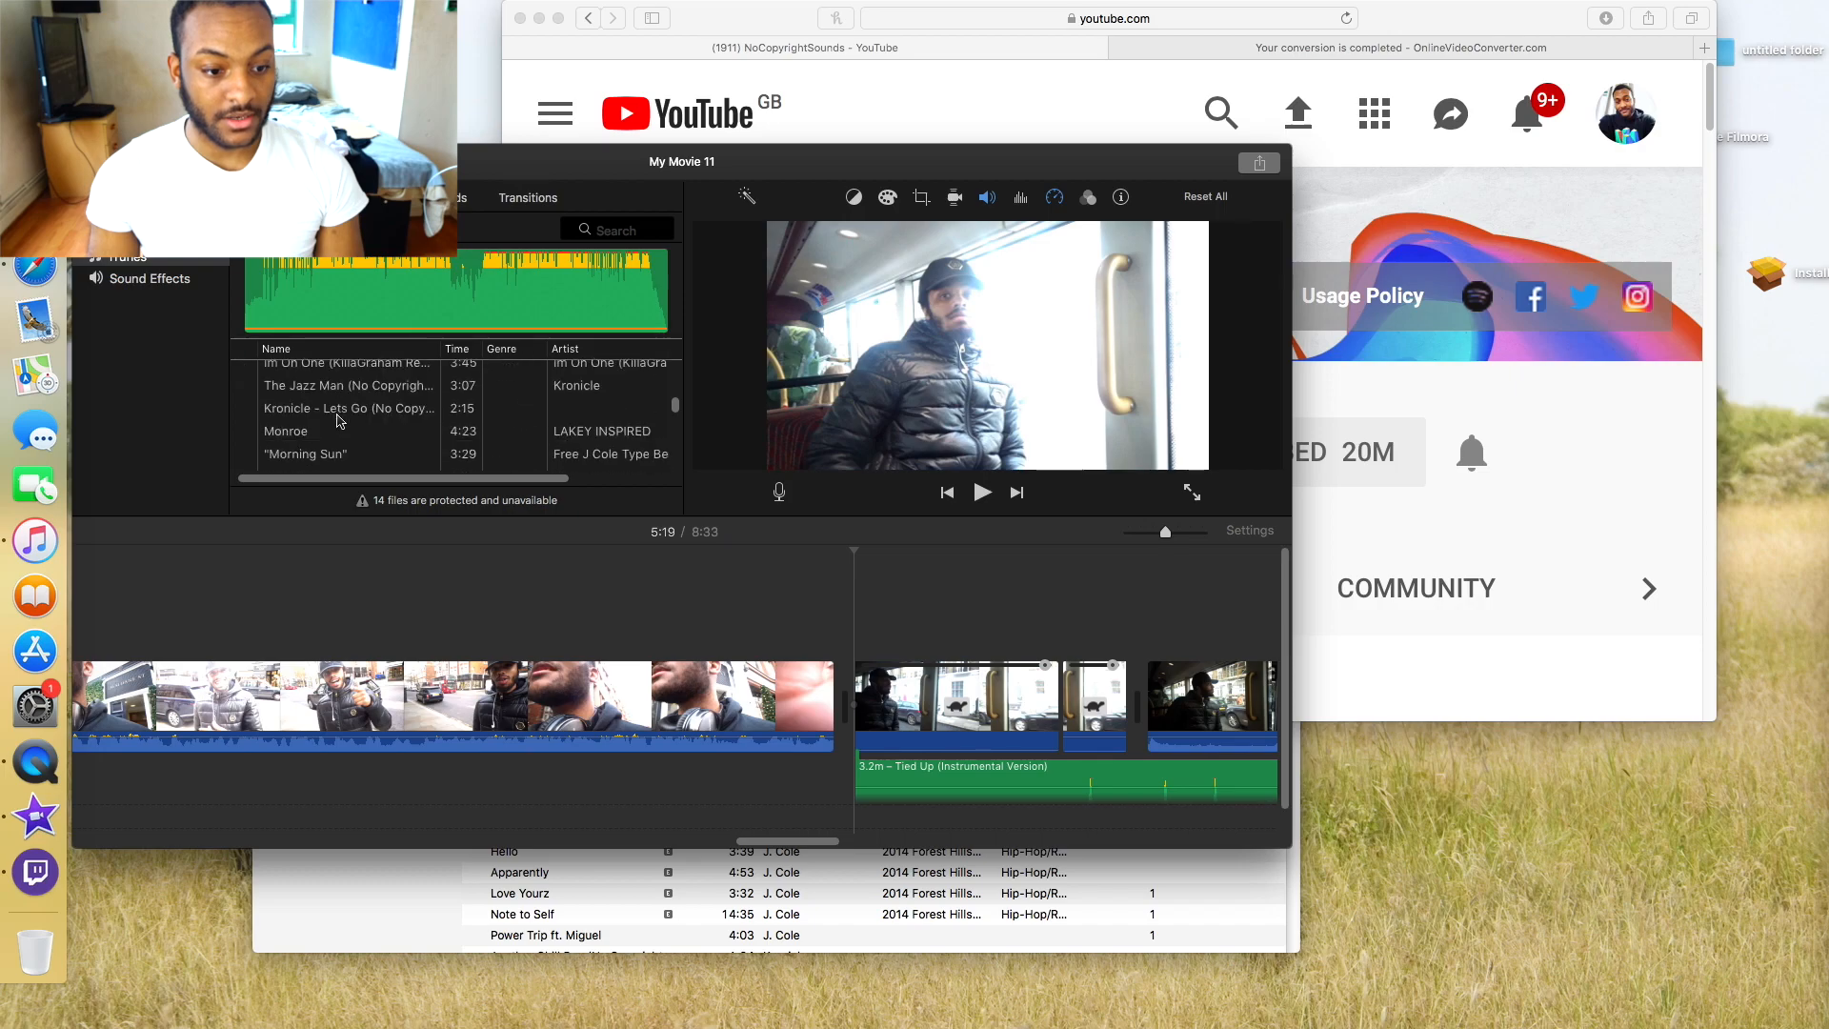
{"action": "scroll", "coordinate": [338, 422], "scroll_direction": "up", "scroll_amount": 5}
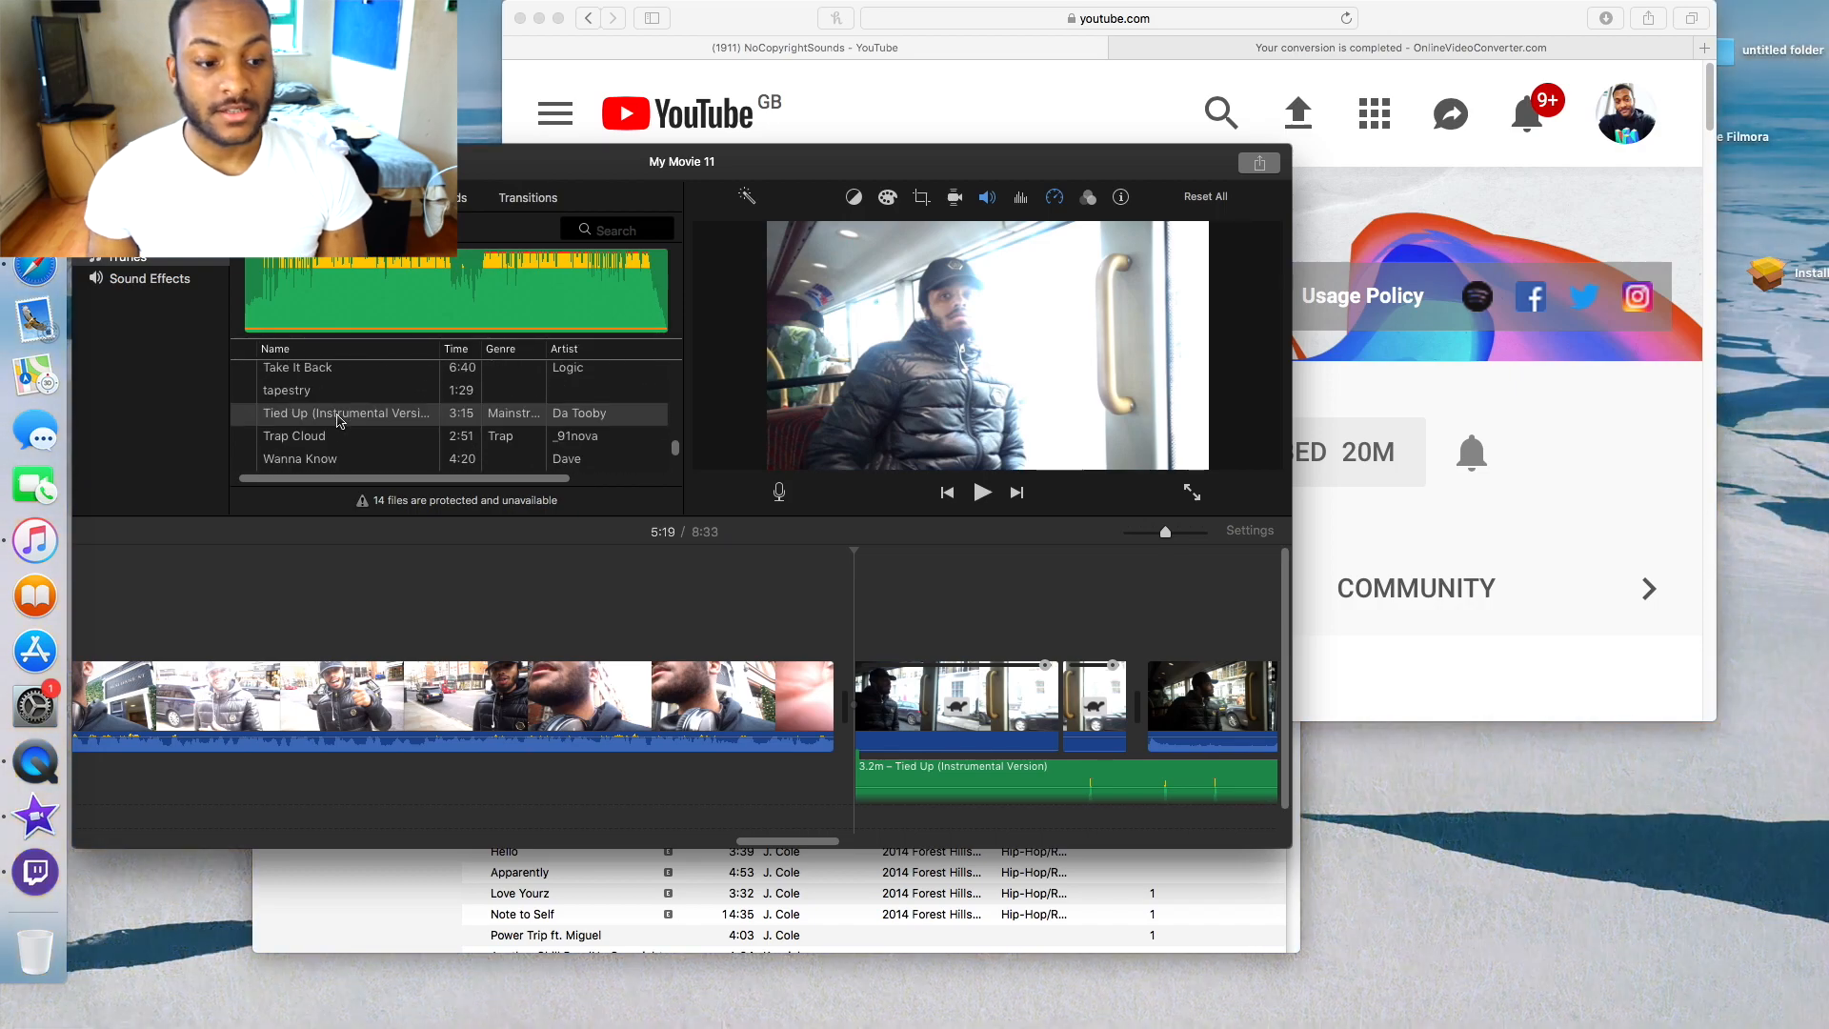
{"action": "scroll", "coordinate": [339, 422], "scroll_direction": "down", "scroll_amount": 5}
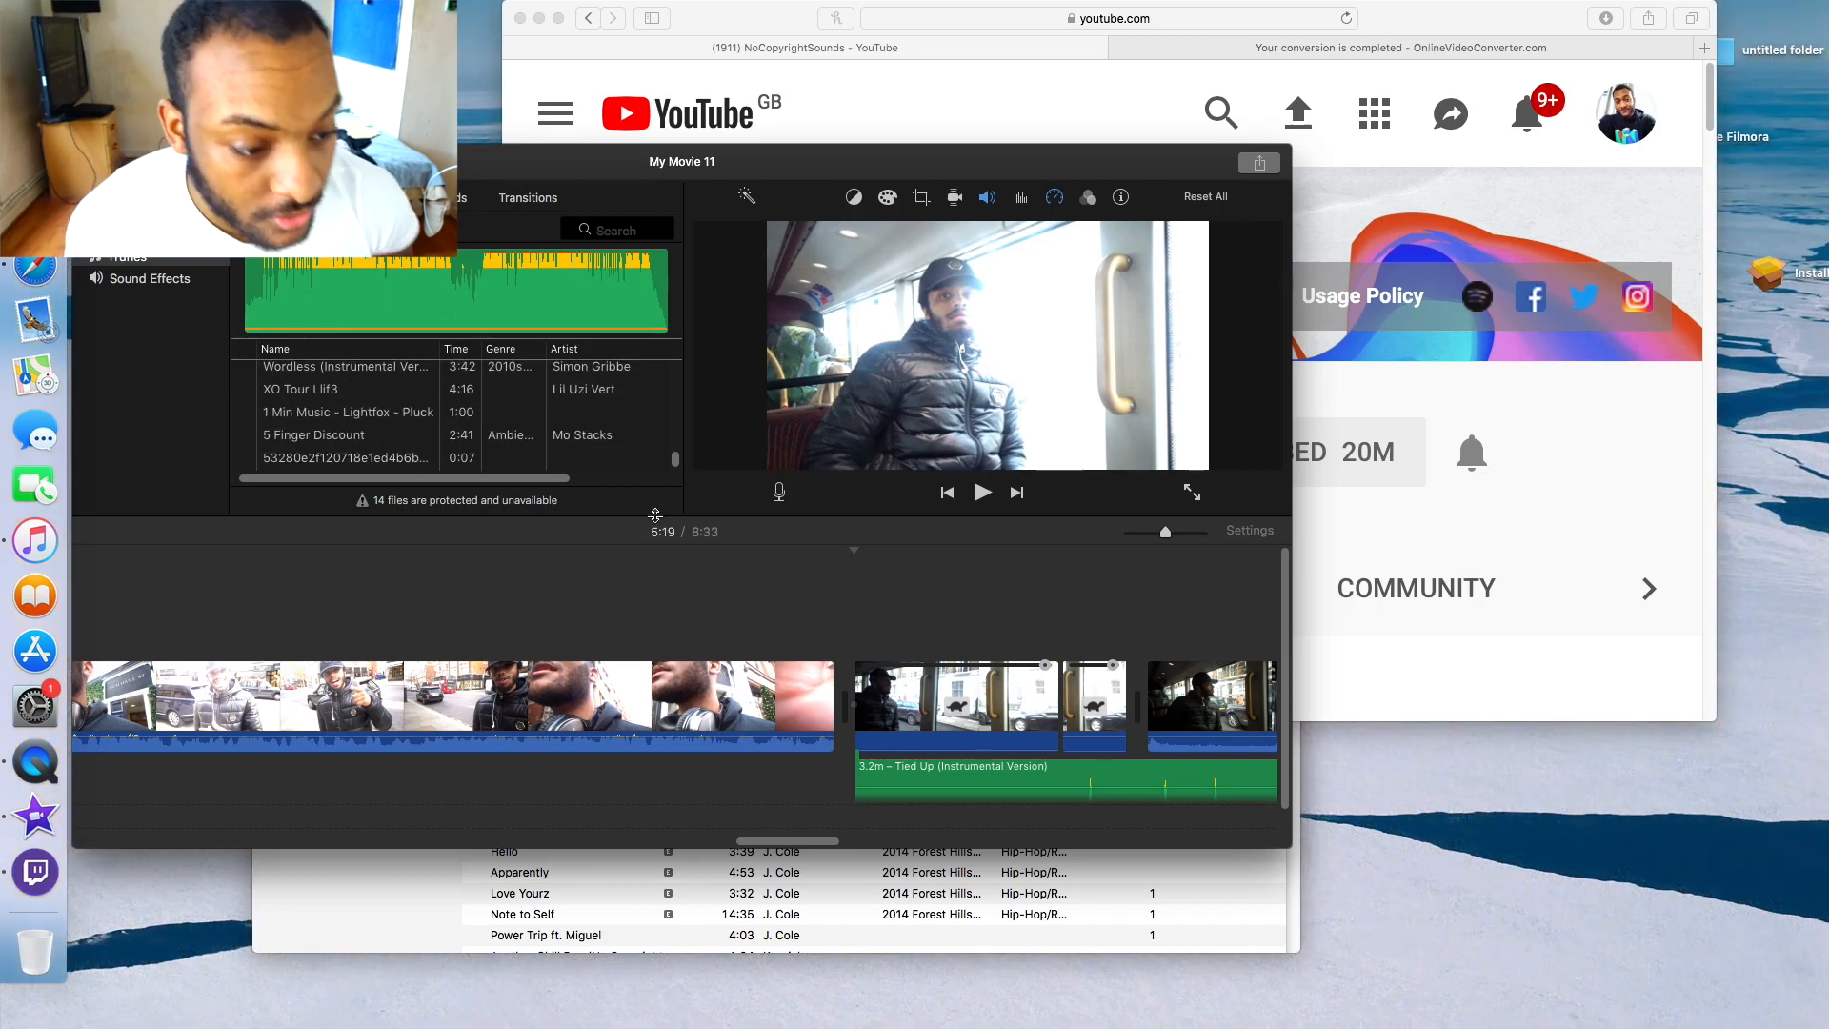